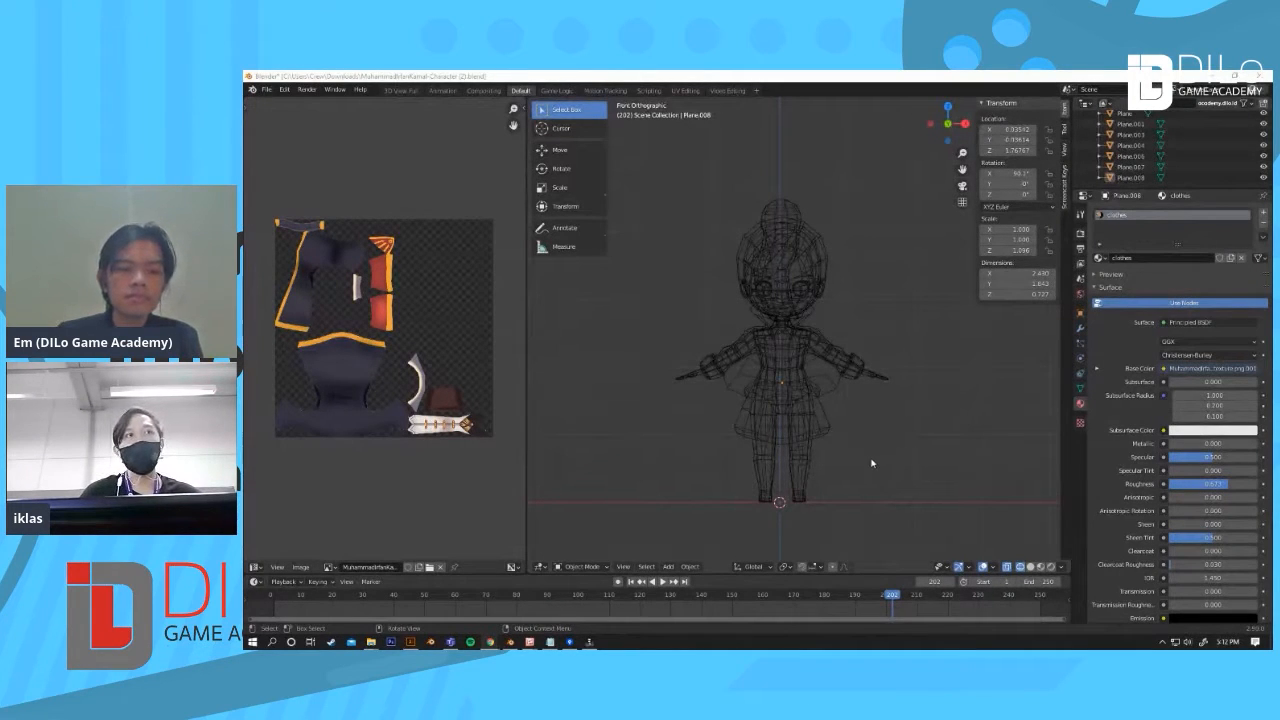
Step: Switch the viewport from wireframe to the textured view of the character
{"action": "scroll", "coordinate": [871, 455], "scroll_direction": "up", "scroll_amount": 1}
{"action": "middle_click_drag", "start_coordinate": [872, 456], "coordinate": [918, 458], "text": "shift"}
{"action": "key", "text": "shift+z"}
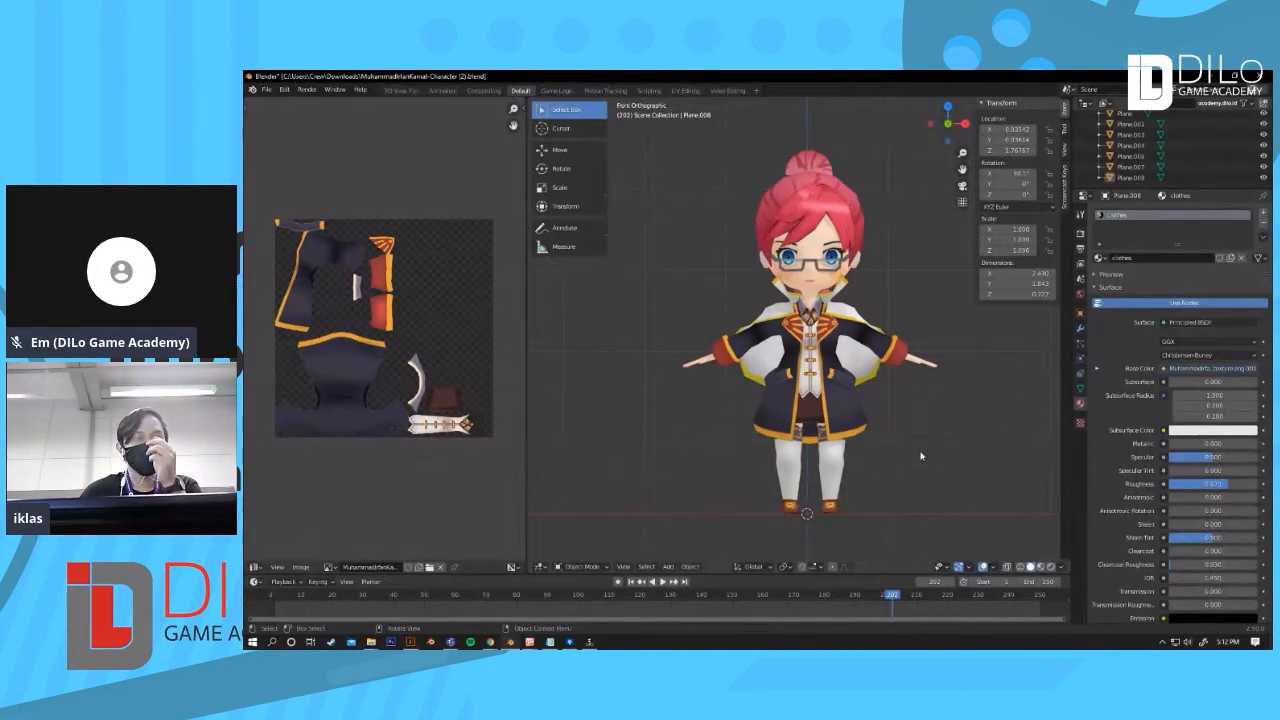
Step: Orbit and zoom around the character to examine the clothing texture, ending in front view
{"action": "middle_click_drag", "start_coordinate": [925, 481], "coordinate": [882, 349]}
{"action": "scroll", "coordinate": [882, 393], "scroll_direction": "up", "scroll_amount": 1}
{"action": "scroll", "coordinate": [857, 443], "scroll_direction": "up", "scroll_amount": 4}
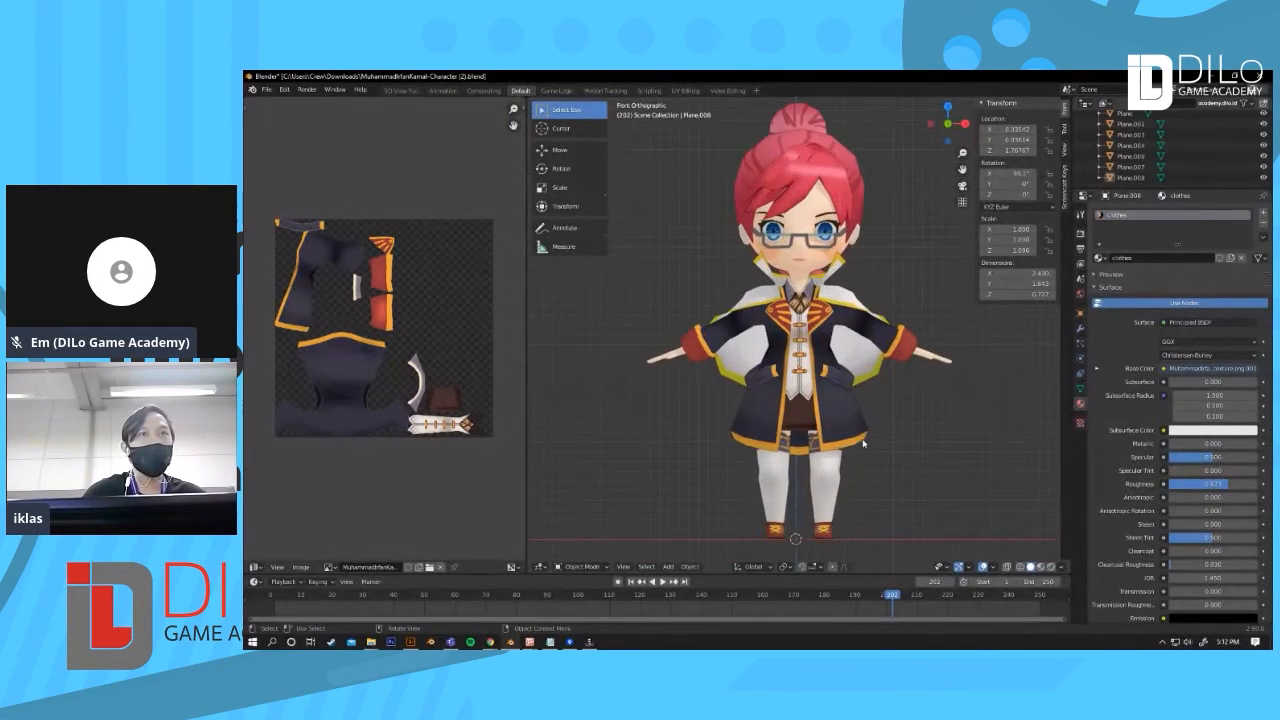
{"action": "scroll", "coordinate": [860, 422], "scroll_direction": "up", "scroll_amount": 4}
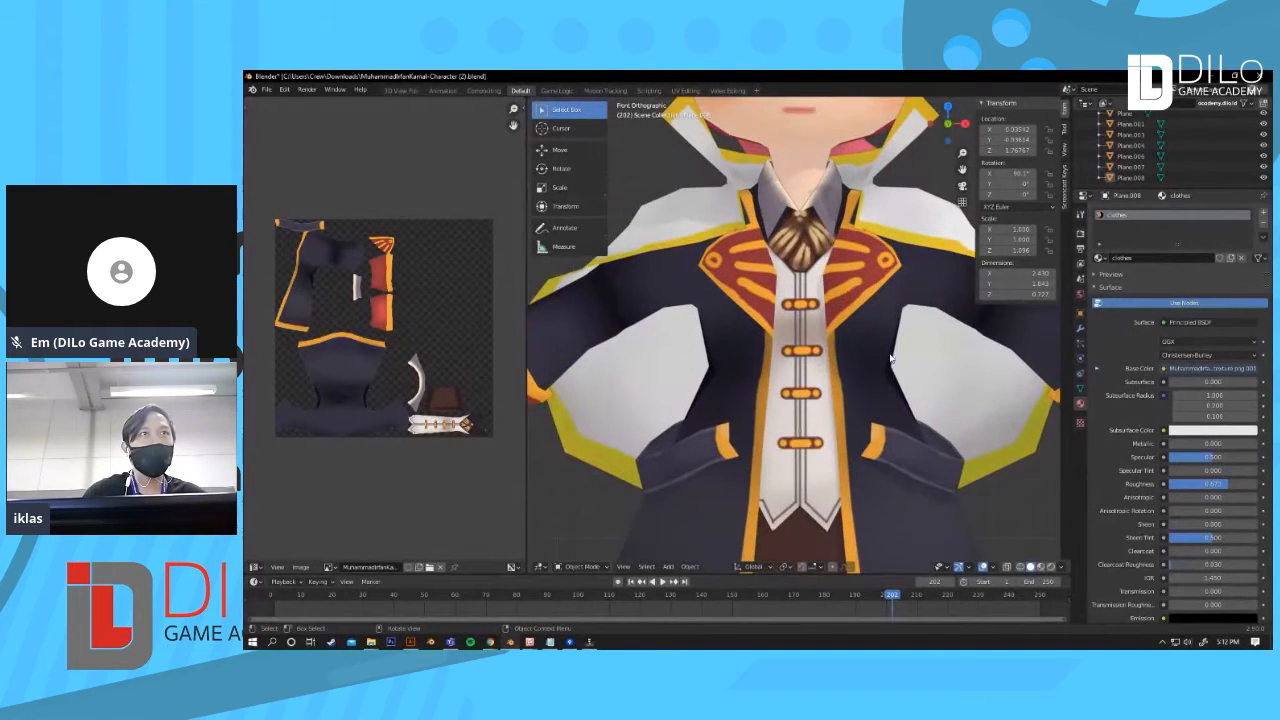
{"action": "middle_click_drag", "start_coordinate": [883, 292], "coordinate": [853, 318], "text": "shift"}
{"action": "scroll", "coordinate": [845, 345], "scroll_direction": "up", "scroll_amount": 5}
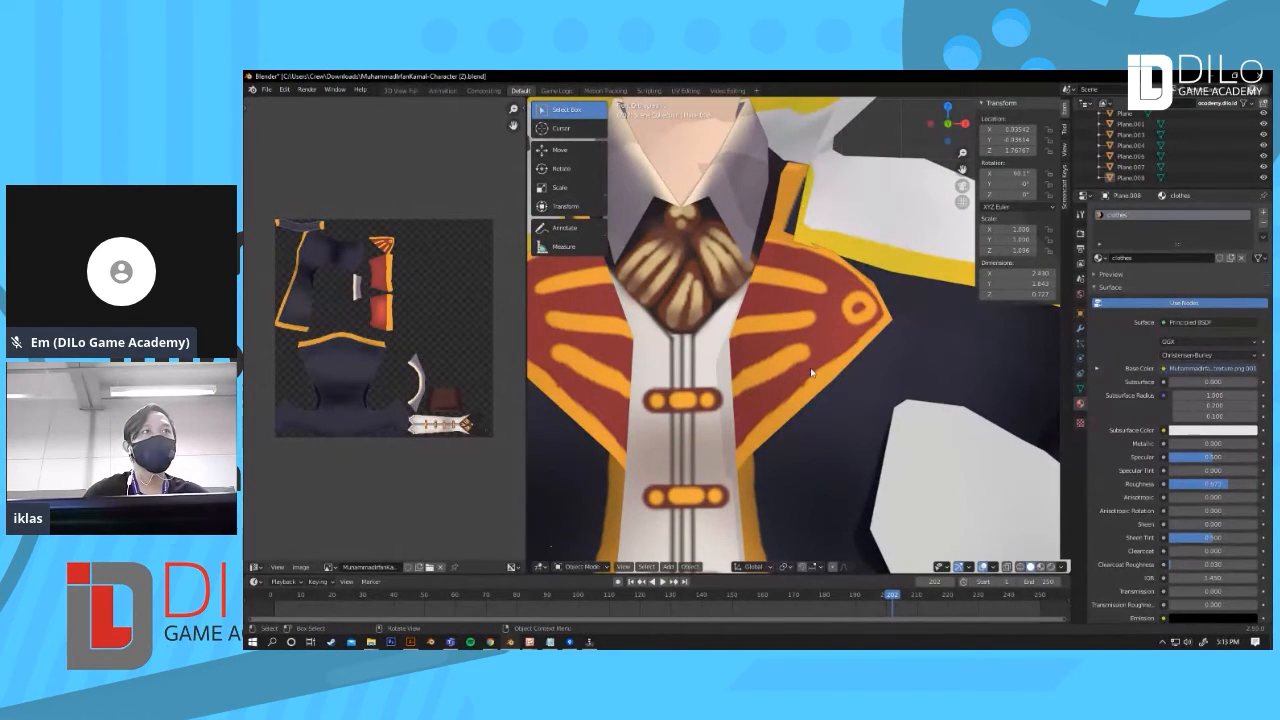
{"action": "scroll", "coordinate": [811, 372], "scroll_direction": "down", "scroll_amount": 4}
{"action": "scroll", "coordinate": [811, 372], "scroll_direction": "down", "scroll_amount": 3}
{"action": "scroll", "coordinate": [729, 345], "scroll_direction": "up", "scroll_amount": 3}
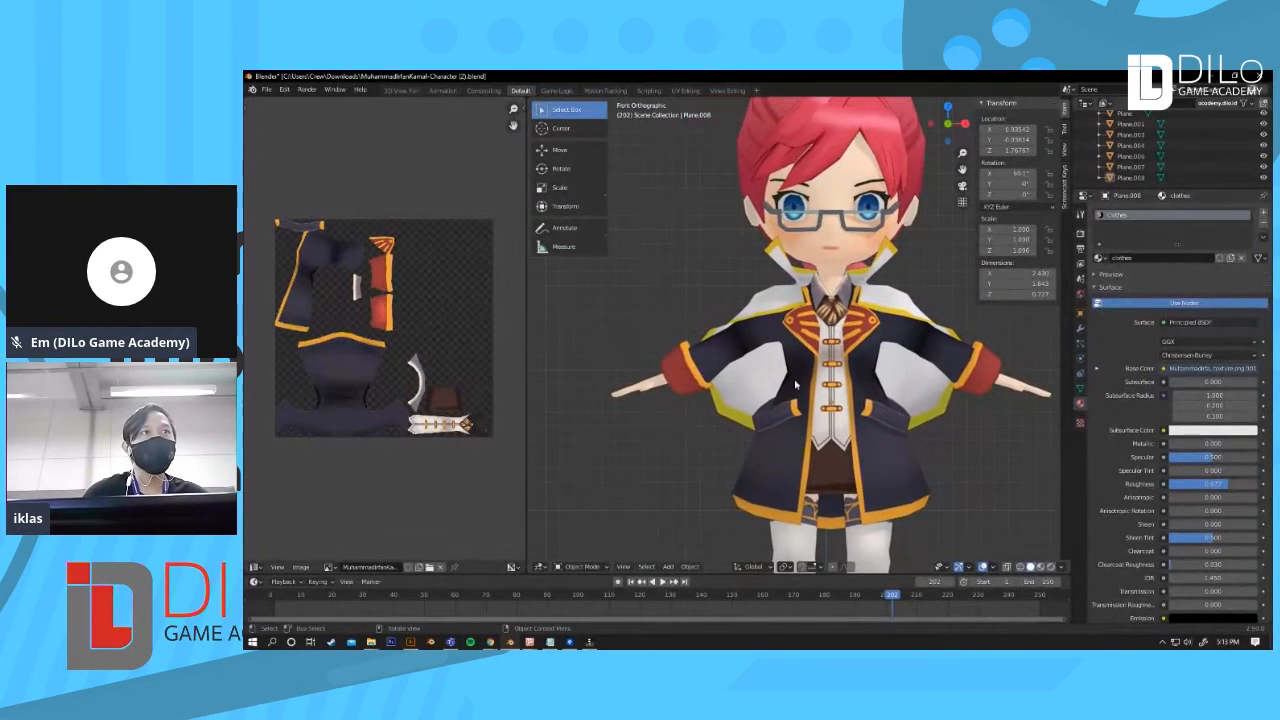
{"action": "scroll", "coordinate": [729, 345], "scroll_direction": "up", "scroll_amount": 5}
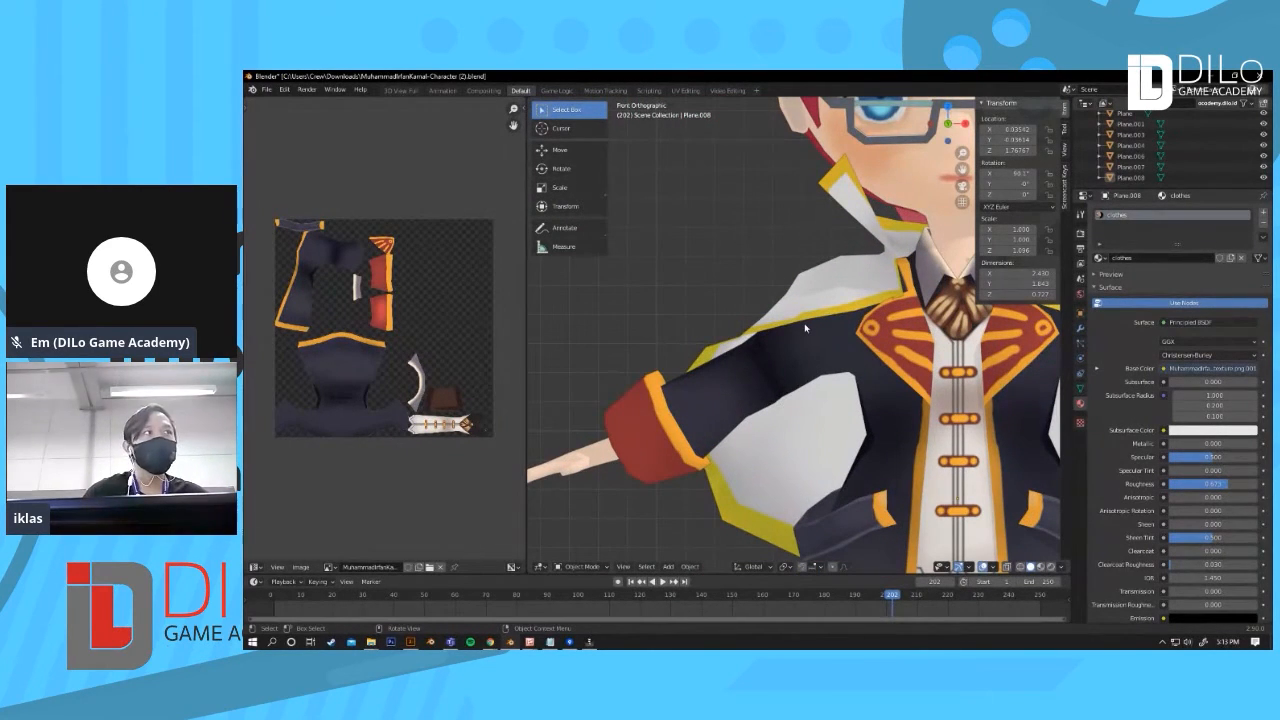
{"action": "middle_click_drag", "start_coordinate": [810, 378], "coordinate": [763, 317], "text": "shift"}
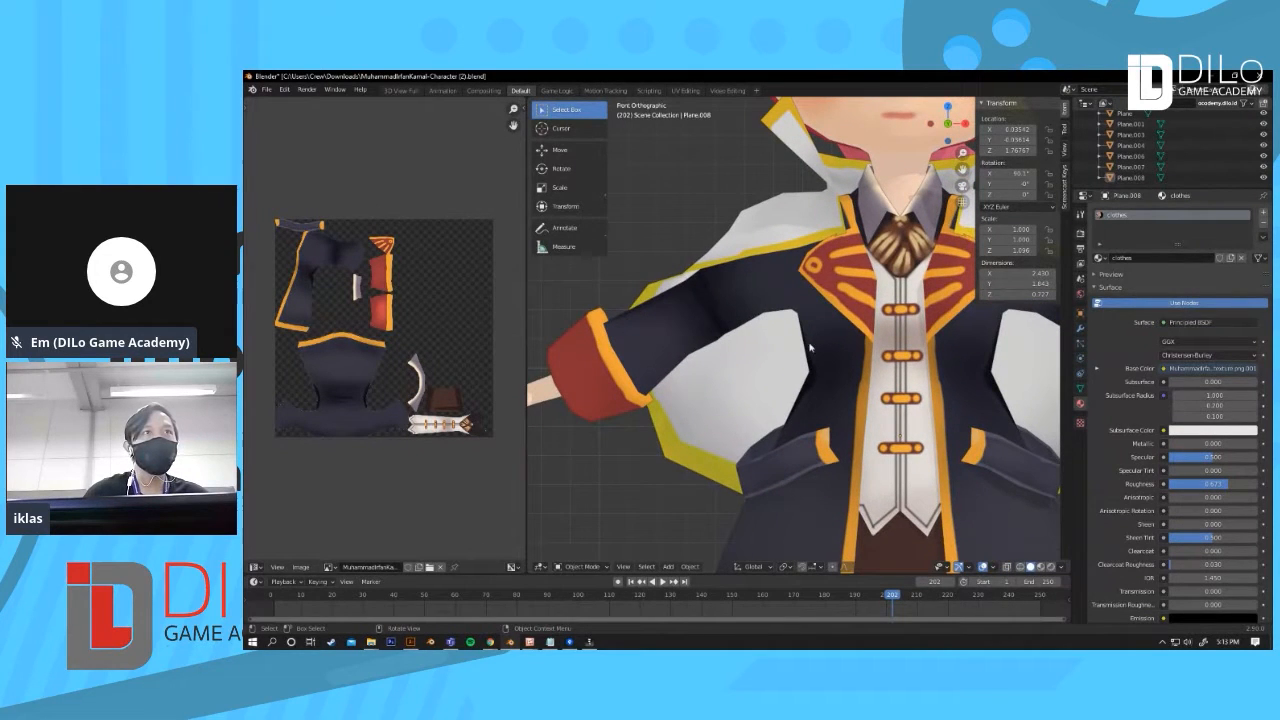
{"action": "scroll", "coordinate": [794, 335], "scroll_direction": "down", "scroll_amount": 5}
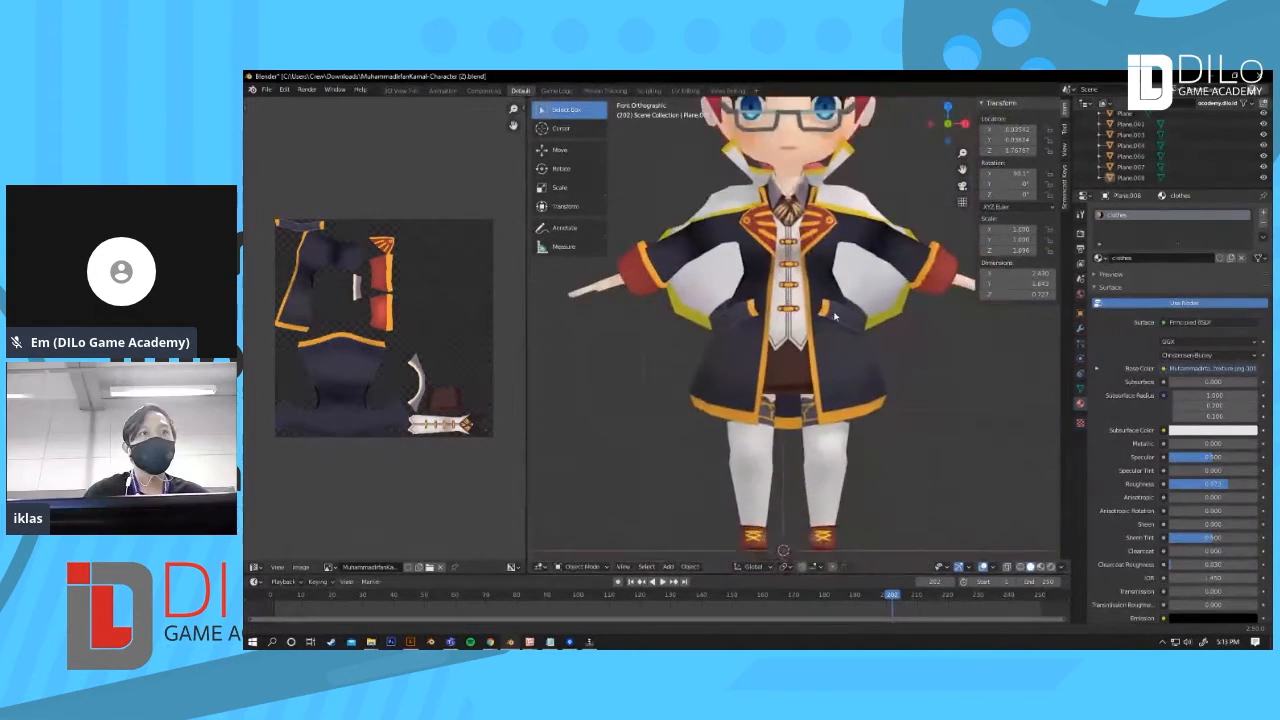
{"action": "middle_click_drag", "start_coordinate": [836, 316], "coordinate": [818, 556], "text": "shift"}
{"action": "scroll", "coordinate": [840, 400], "scroll_direction": "up", "scroll_amount": 2}
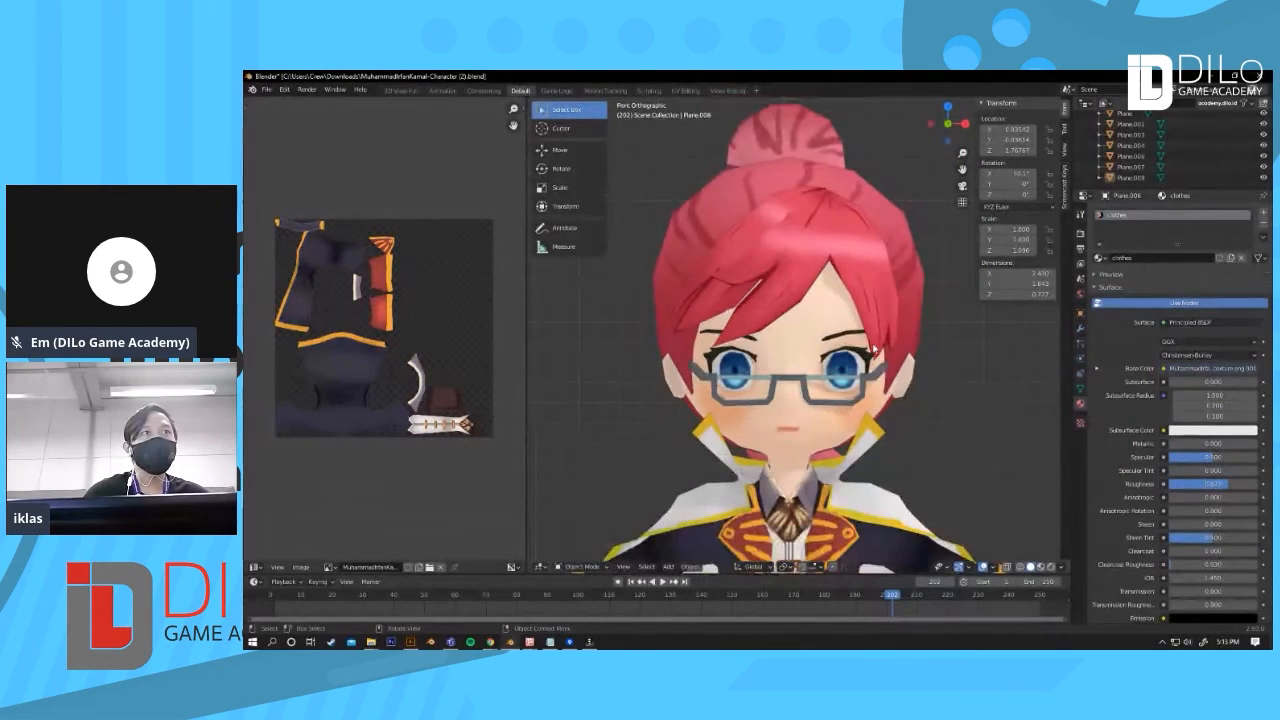
{"action": "middle_click_drag", "start_coordinate": [852, 374], "coordinate": [868, 403]}
{"action": "key", "text": "KP_1"}
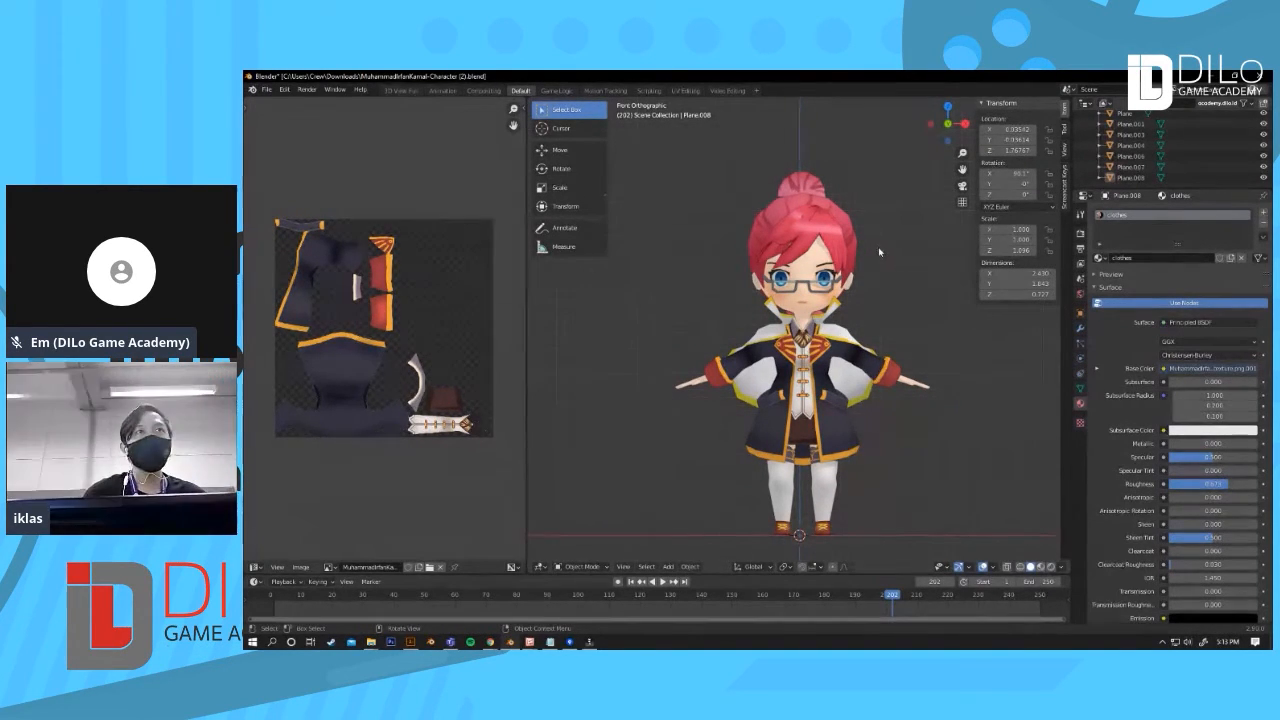
Step: Zoom onto the head, select the front hair strand and orbit around it to examine it
{"action": "scroll", "coordinate": [868, 283], "scroll_direction": "up", "scroll_amount": 2}
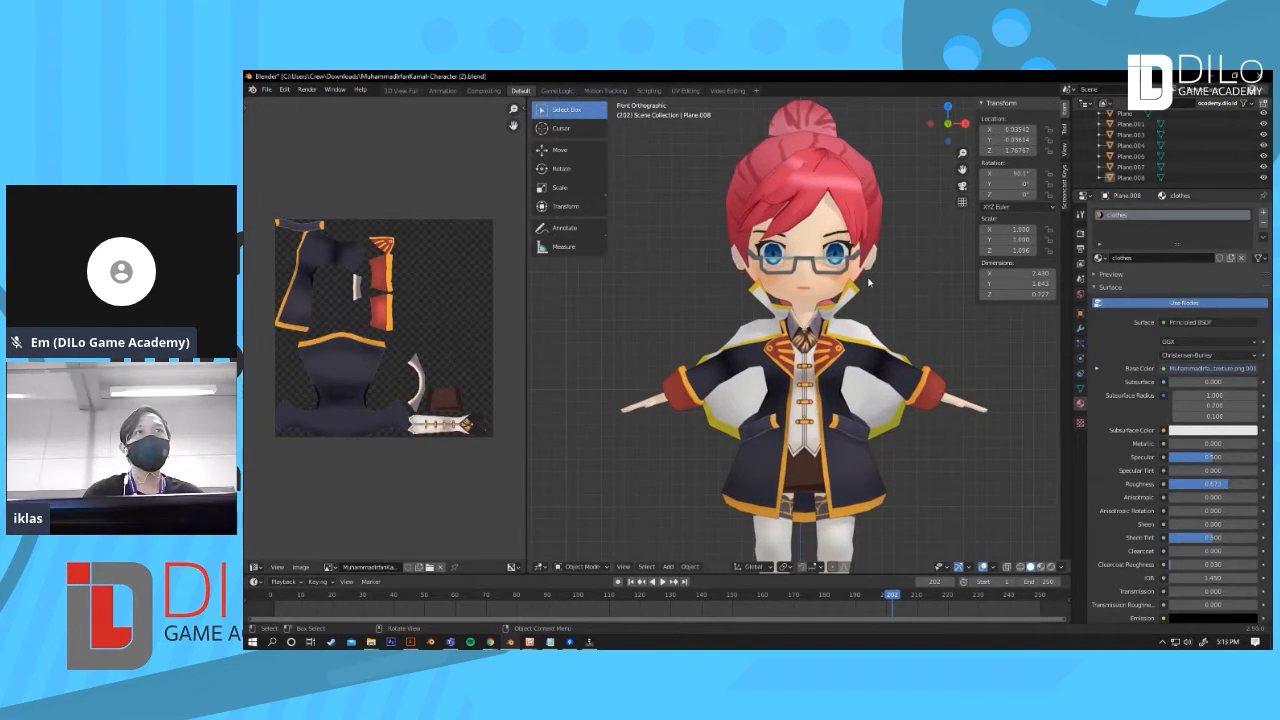
{"action": "scroll", "coordinate": [886, 283], "scroll_direction": "up", "scroll_amount": 2}
{"action": "left_click", "coordinate": [889, 276]}
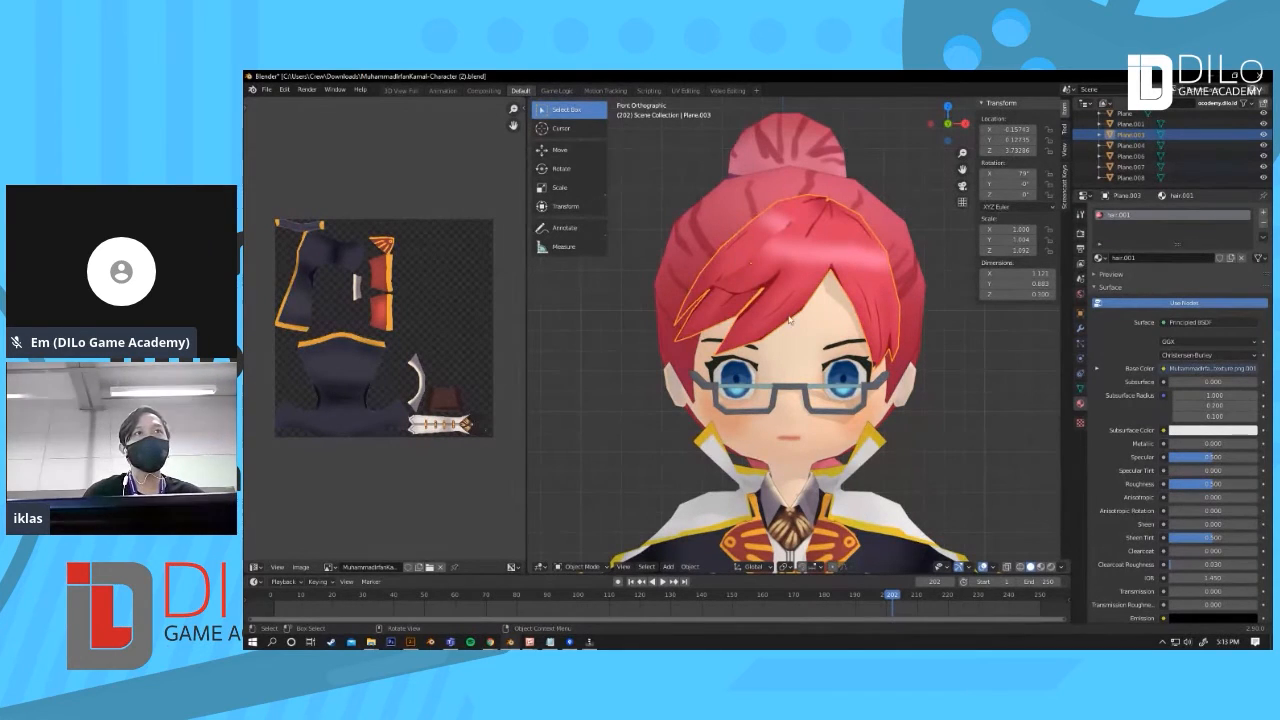
{"action": "scroll", "coordinate": [828, 372], "scroll_direction": "down", "scroll_amount": 2}
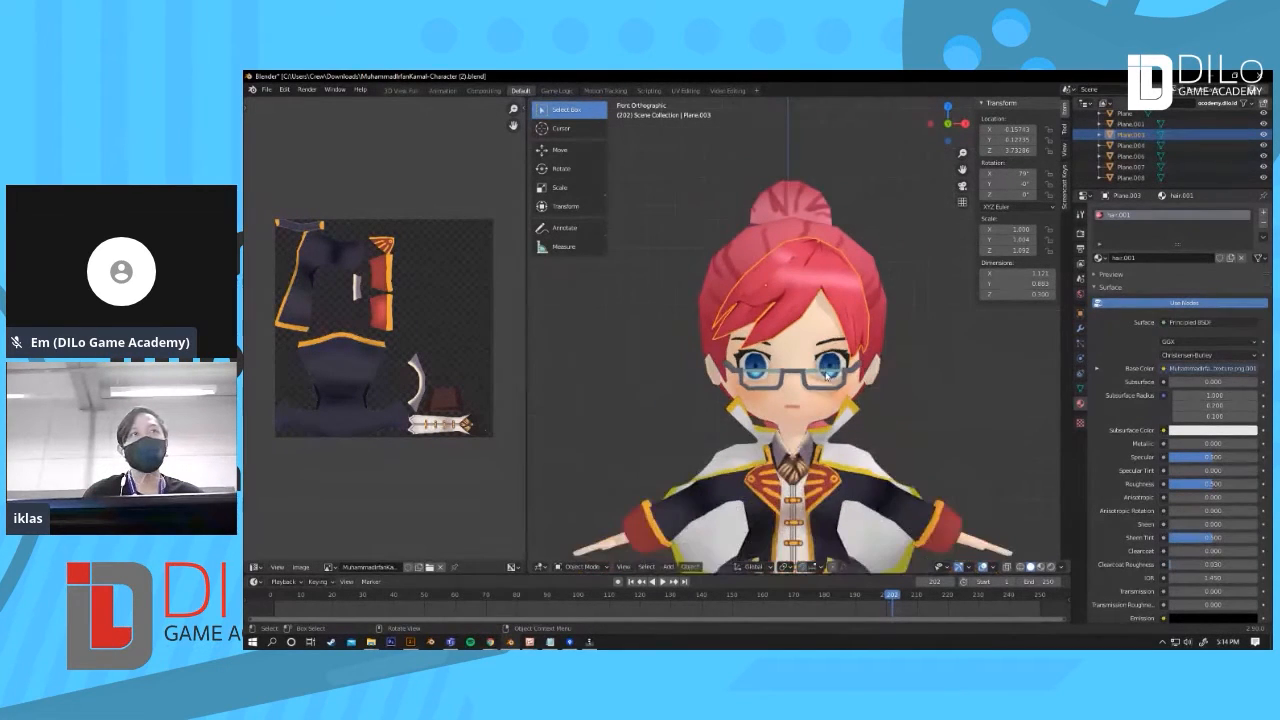
{"action": "middle_click_drag", "start_coordinate": [905, 427], "coordinate": [906, 404], "text": "shift"}
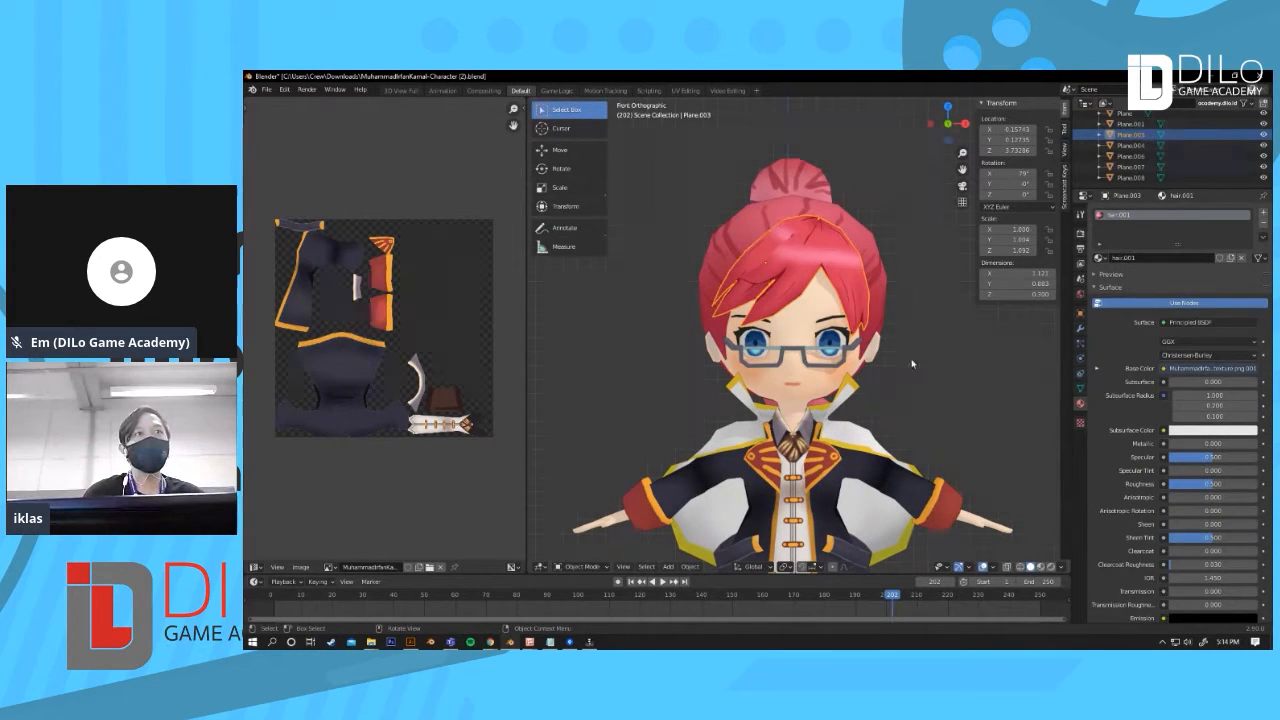
{"action": "middle_click_drag", "start_coordinate": [917, 361], "coordinate": [860, 398]}
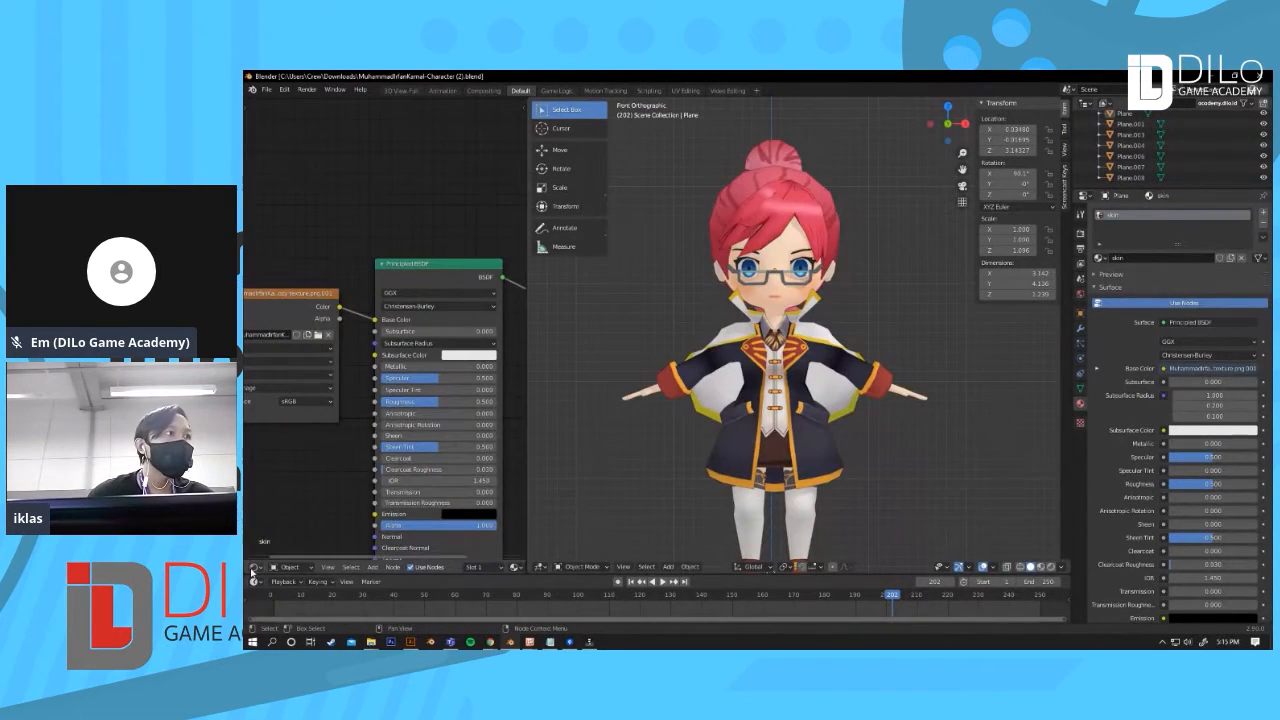
Step: Change the left panel to the Image Editor, then select the front hair strand and enter Edit Mode to show its UVs
{"action": "left_click", "coordinate": [257, 567]}
{"action": "left_click", "coordinate": [283, 496]}
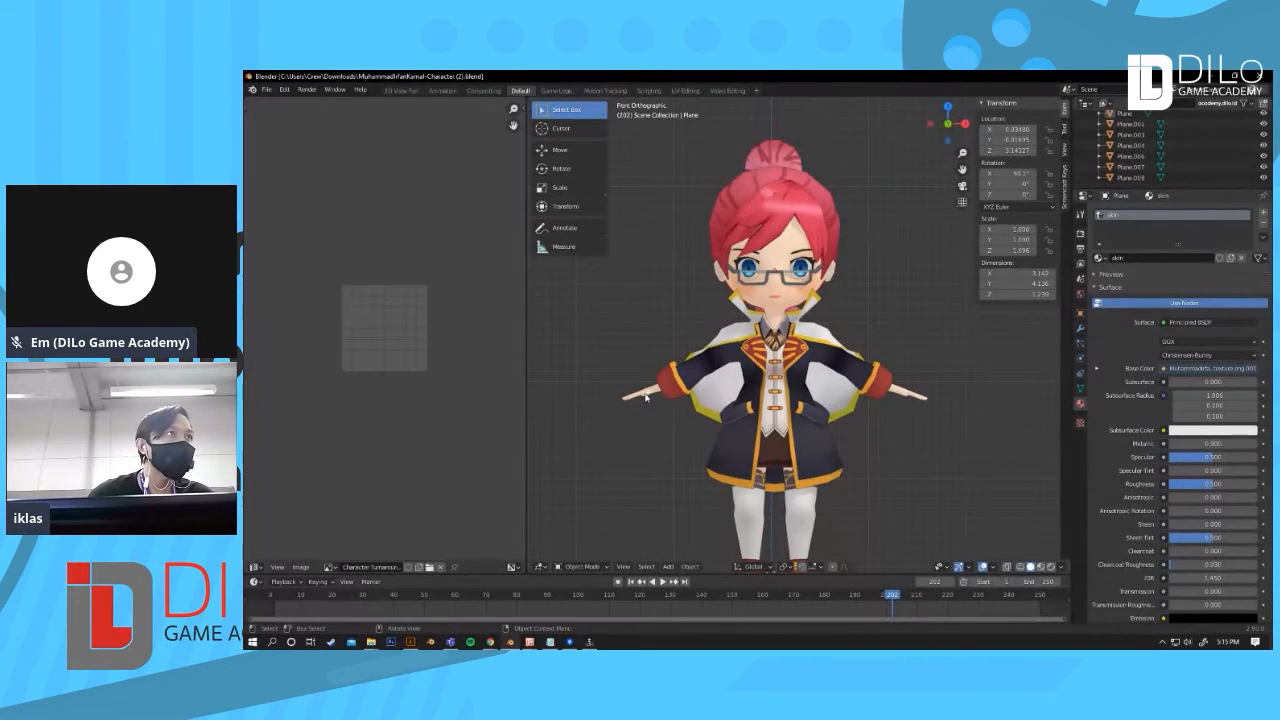
{"action": "left_click", "coordinate": [811, 208]}
{"action": "key", "text": "Tab"}
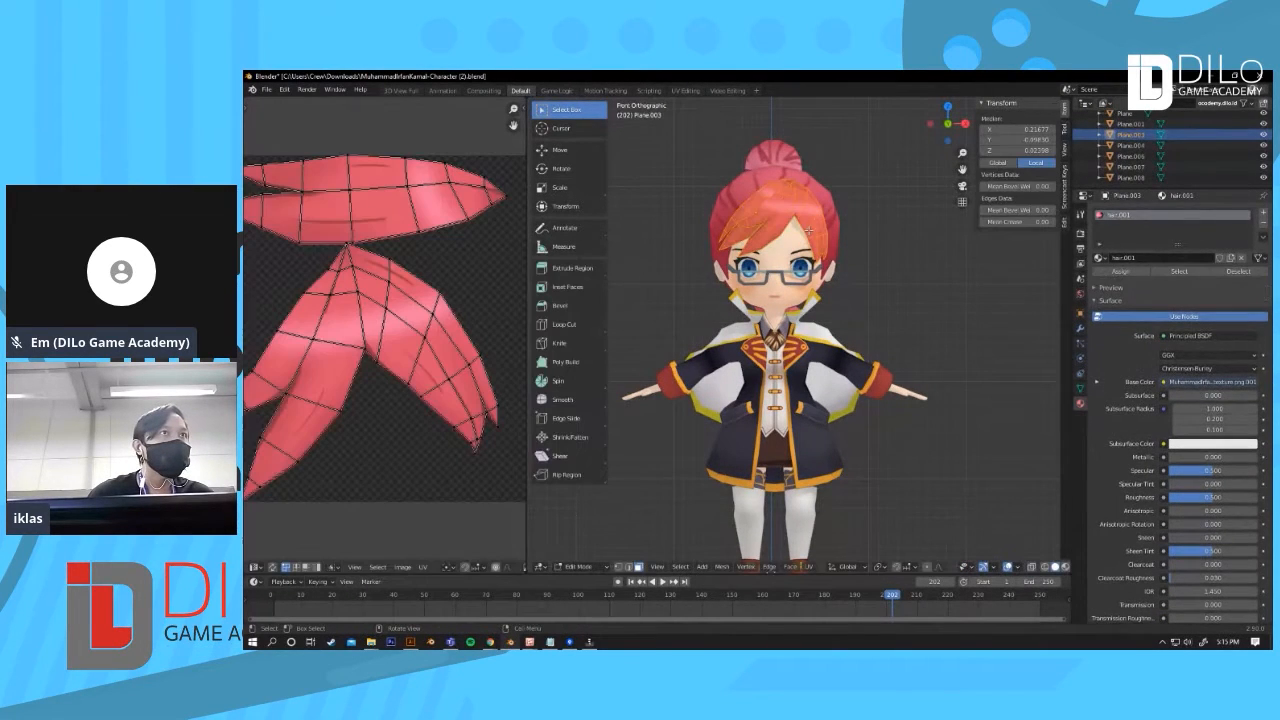
Step: Widen the Image Editor area, then select the hair and enter Edit Mode to display the UV layout
{"action": "left_click_drag", "start_coordinate": [525, 257], "coordinate": [627, 259]}
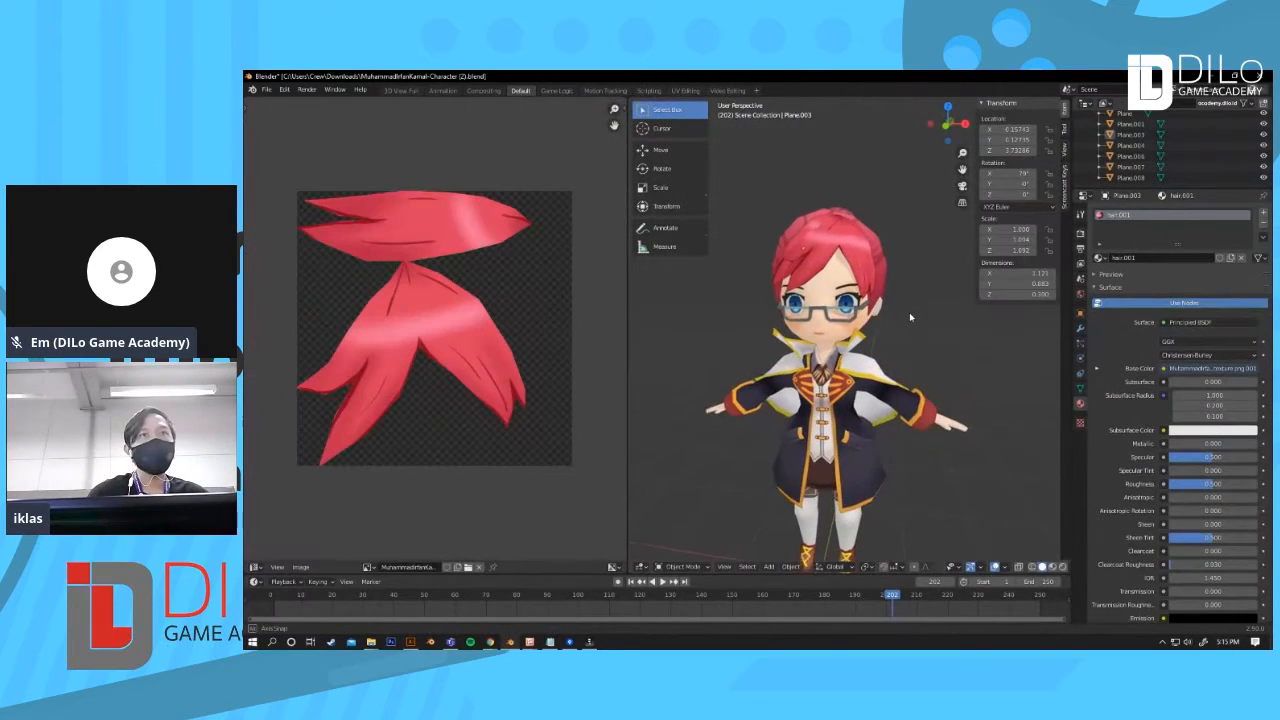
{"action": "mouse_move", "coordinate": [909, 312]}
{"action": "middle_mouse_down"}
{"action": "mouse_move", "coordinate": [898, 322]}
{"action": "mouse_move", "coordinate": [915, 364]}
{"action": "mouse_move", "coordinate": [917, 294]}
{"action": "middle_mouse_up"}
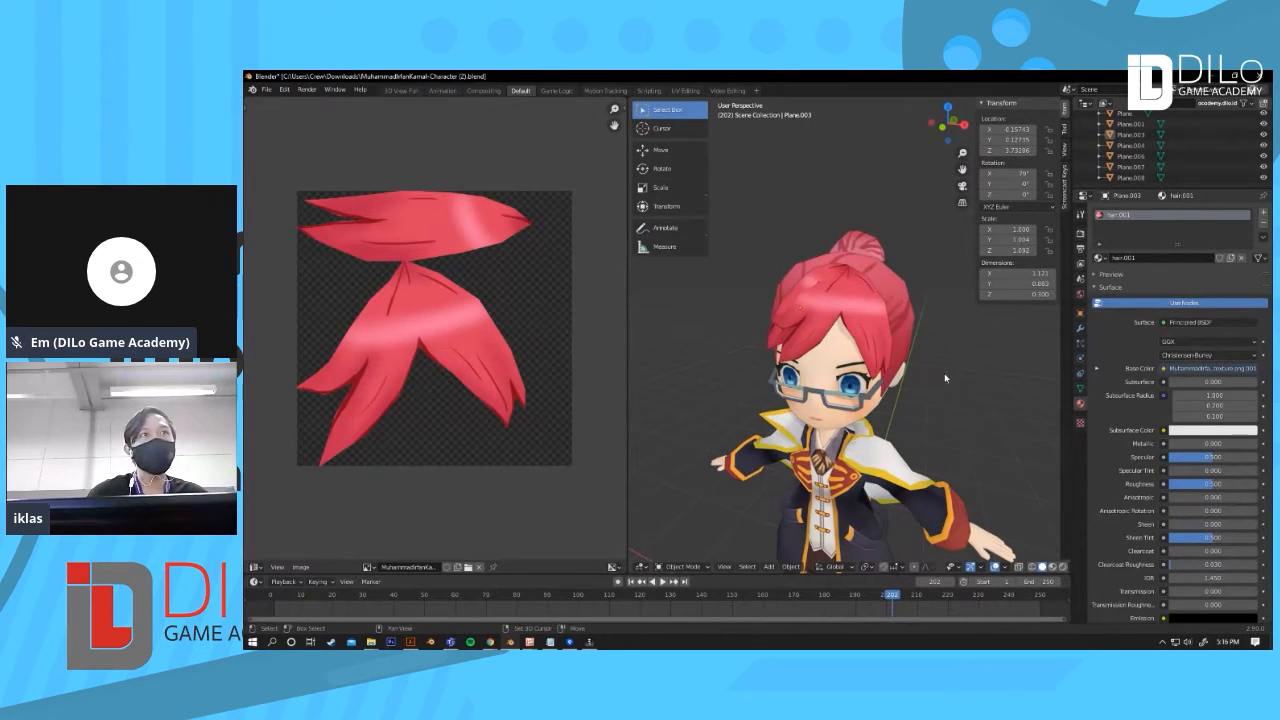
{"action": "middle_click_drag", "start_coordinate": [945, 378], "coordinate": [860, 330]}
{"action": "left_click", "coordinate": [851, 325], "text": "shift"}
{"action": "key", "text": "Tab"}
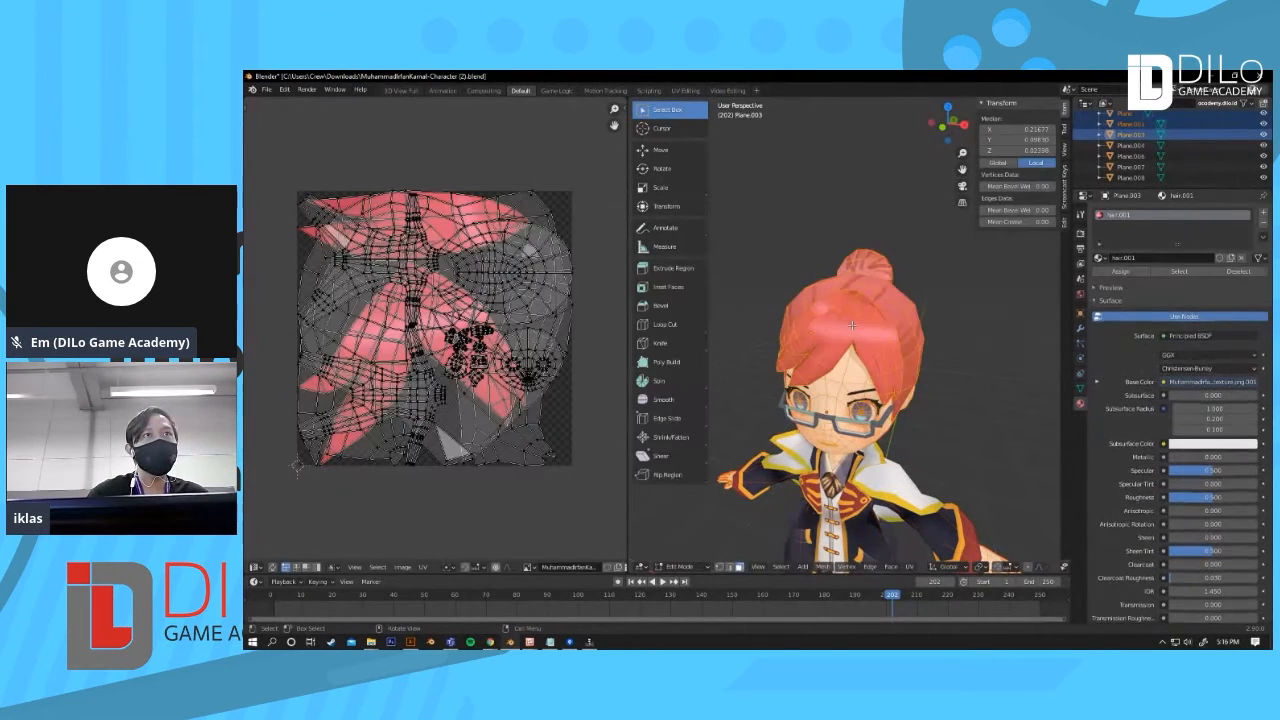
Step: Leave Edit Mode, select only the front hair strand and view its UV layout on its own
{"action": "key", "text": "Tab"}
{"action": "left_click", "coordinate": [833, 350]}
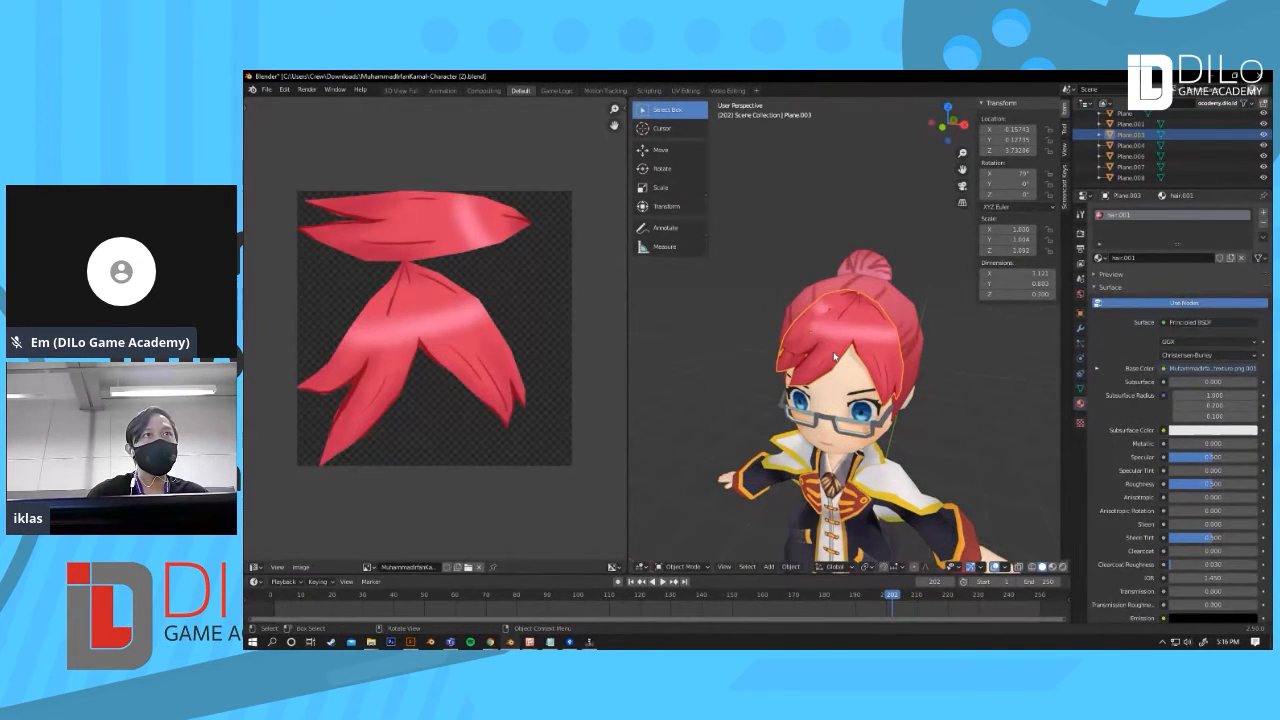
{"action": "key", "text": "Tab"}
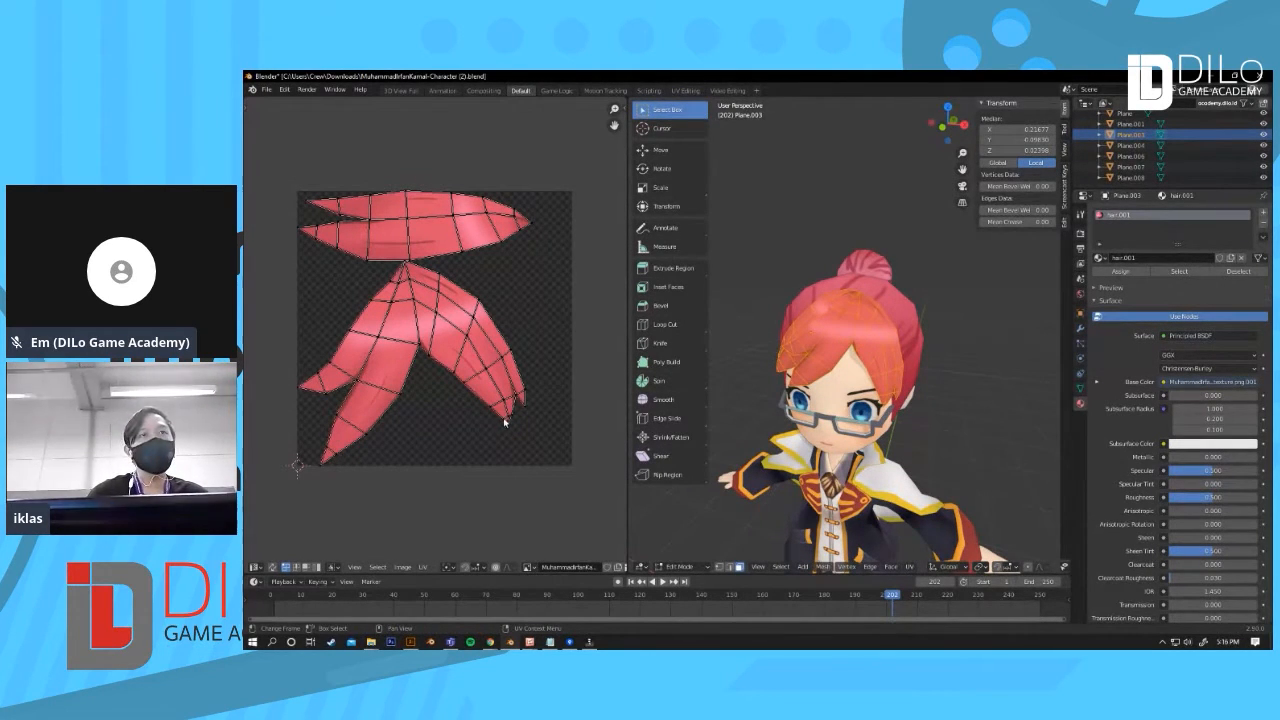
{"action": "middle_click_drag", "start_coordinate": [961, 433], "coordinate": [910, 338]}
{"action": "key", "text": "Tab"}
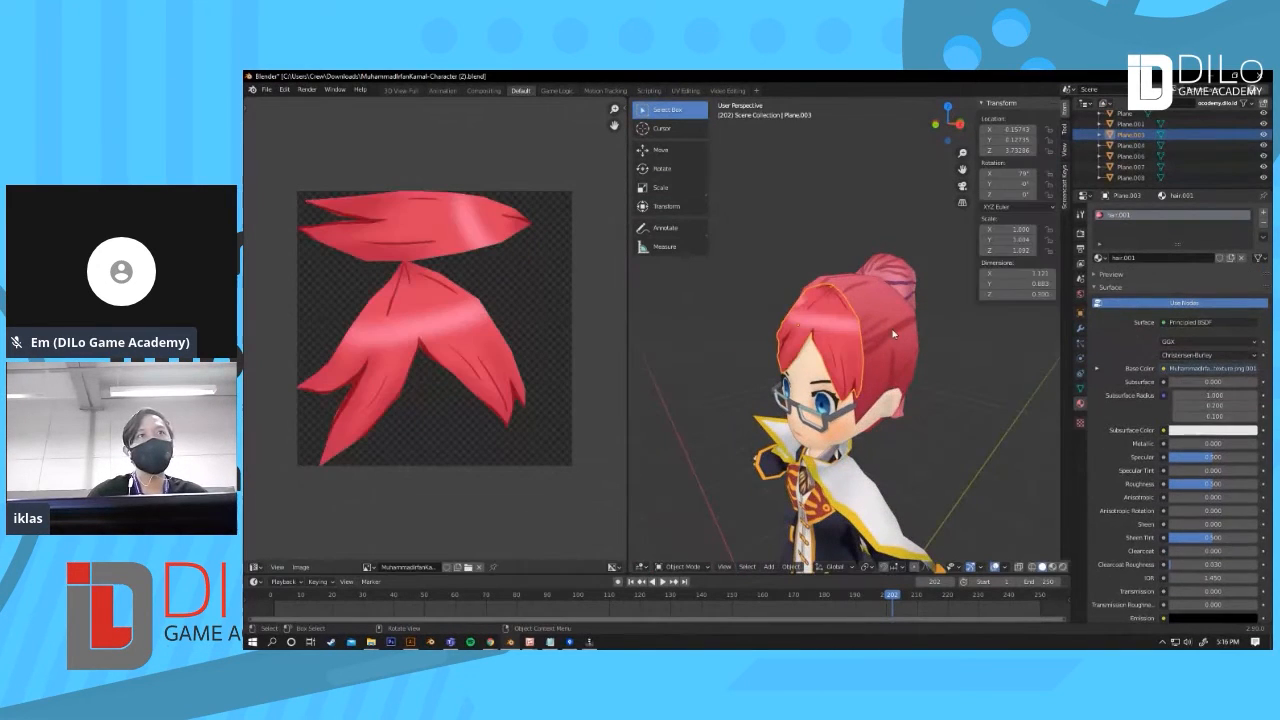
Step: Select the hair cap and enter Edit Mode to inspect its UV layout while orbiting the model
{"action": "left_click", "coordinate": [892, 330]}
{"action": "key", "text": "Tab"}
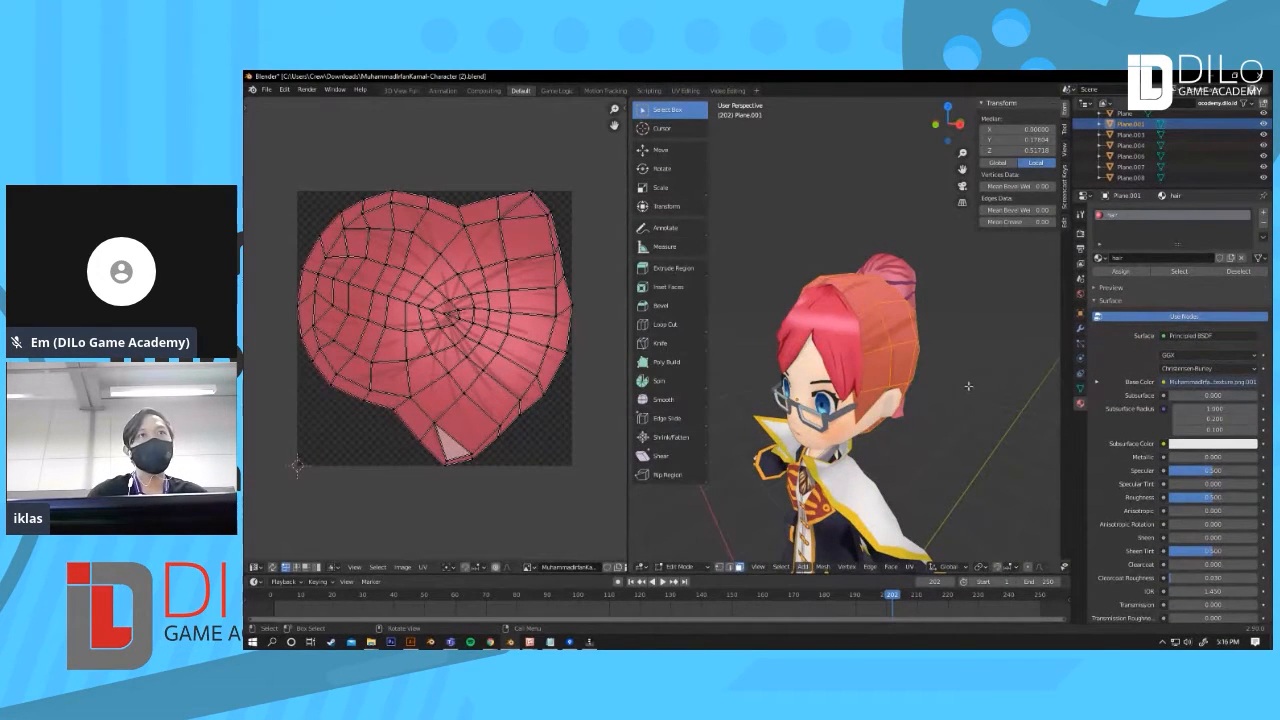
{"action": "middle_click_drag", "start_coordinate": [945, 457], "coordinate": [935, 369]}
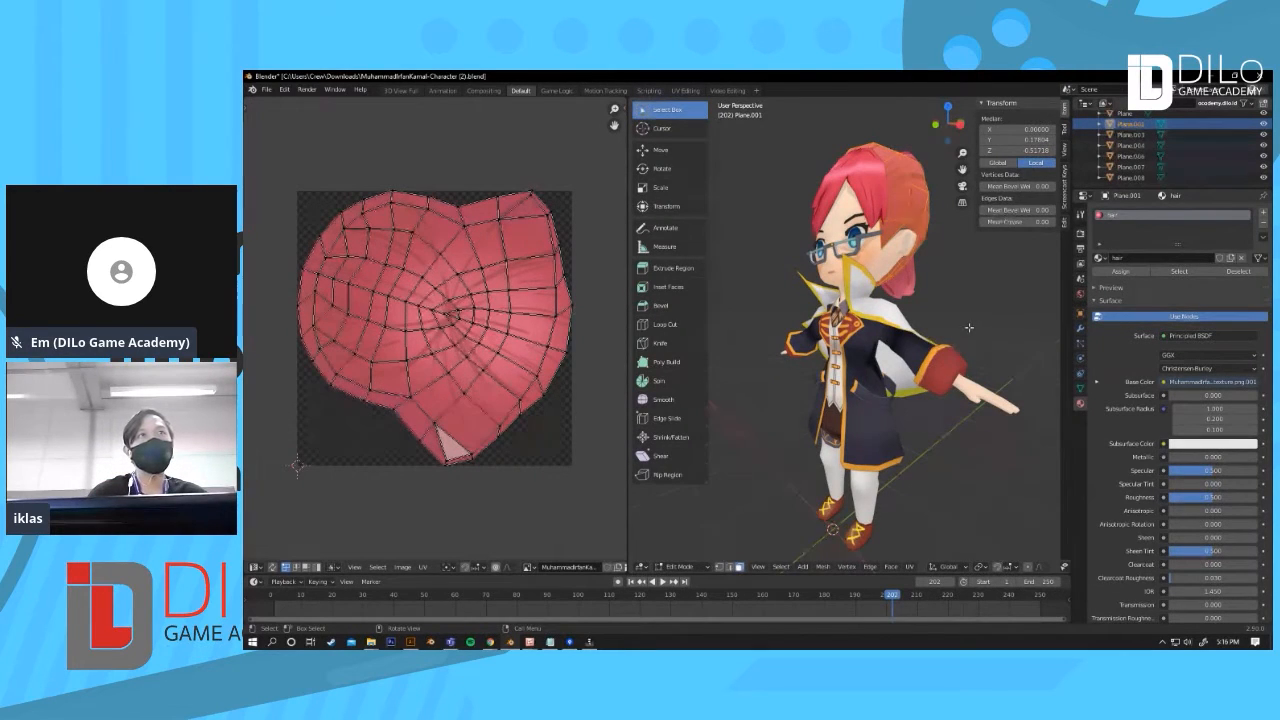
{"action": "scroll", "coordinate": [969, 327], "scroll_direction": "down", "scroll_amount": 3}
{"action": "middle_click_drag", "start_coordinate": [878, 415], "coordinate": [895, 413]}
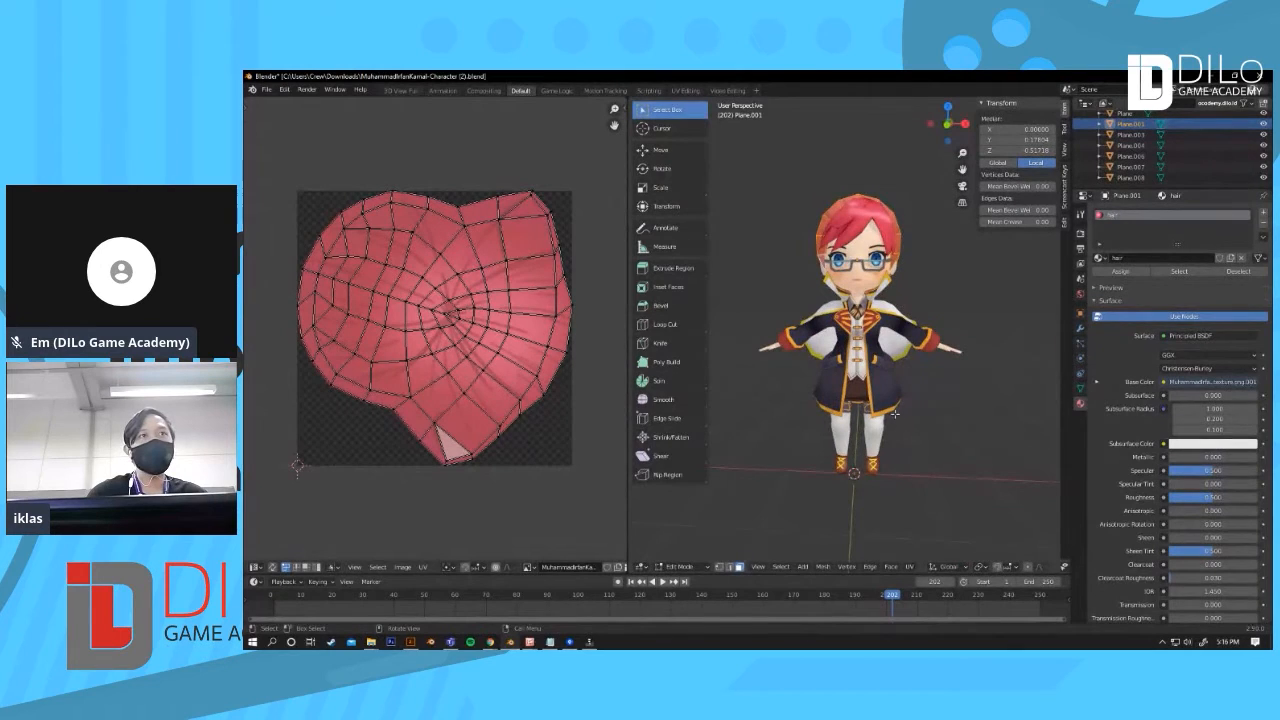
{"action": "middle_click_drag", "start_coordinate": [915, 336], "coordinate": [815, 368], "text": "shift"}
{"action": "scroll", "coordinate": [906, 381], "scroll_direction": "up", "scroll_amount": 3}
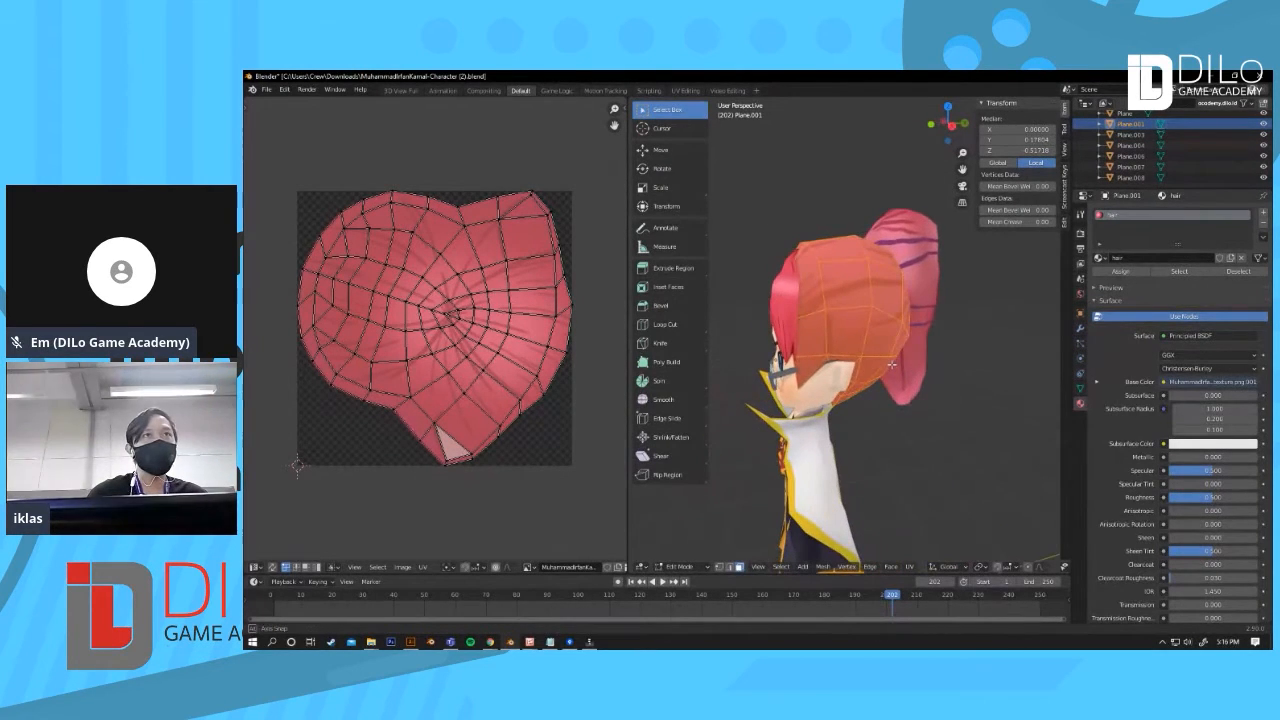
Step: Select the ponytail and enter Edit Mode to show its UV islands
{"action": "key", "text": "Tab"}
{"action": "left_click", "coordinate": [925, 295]}
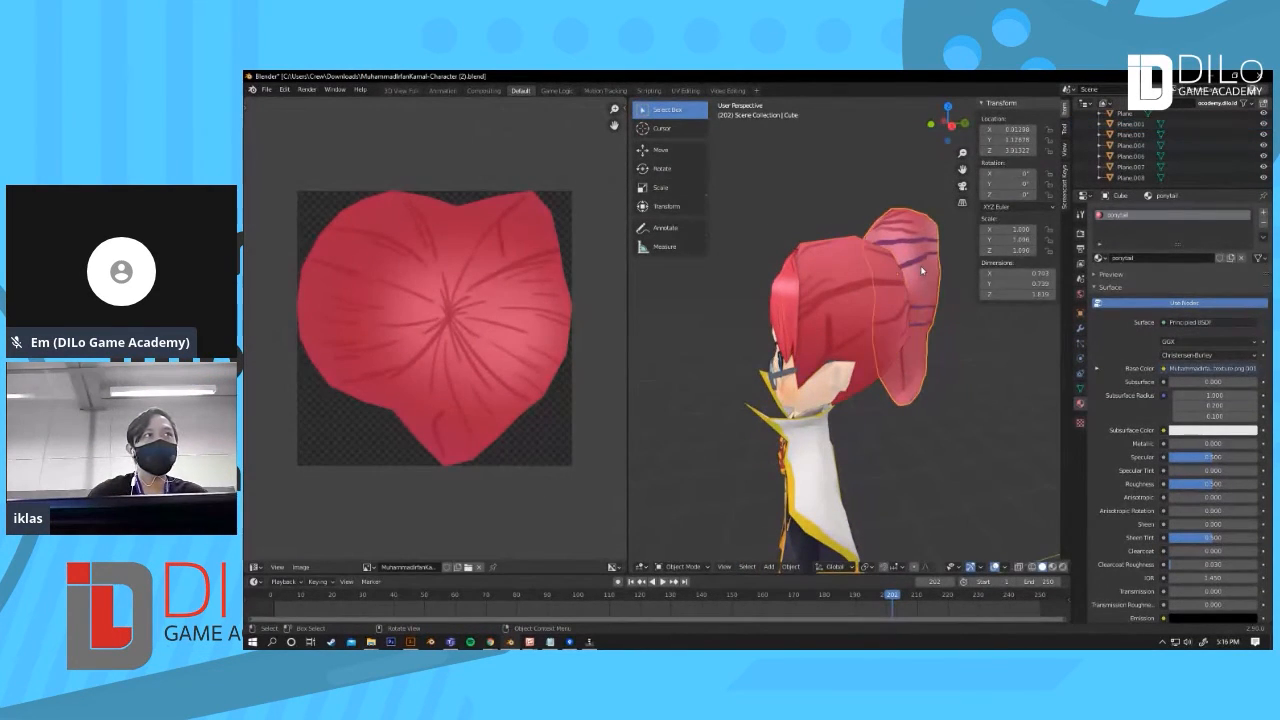
{"action": "key", "text": "Tab"}
{"action": "middle_click_drag", "start_coordinate": [903, 359], "coordinate": [840, 372]}
{"action": "key", "text": "Tab"}
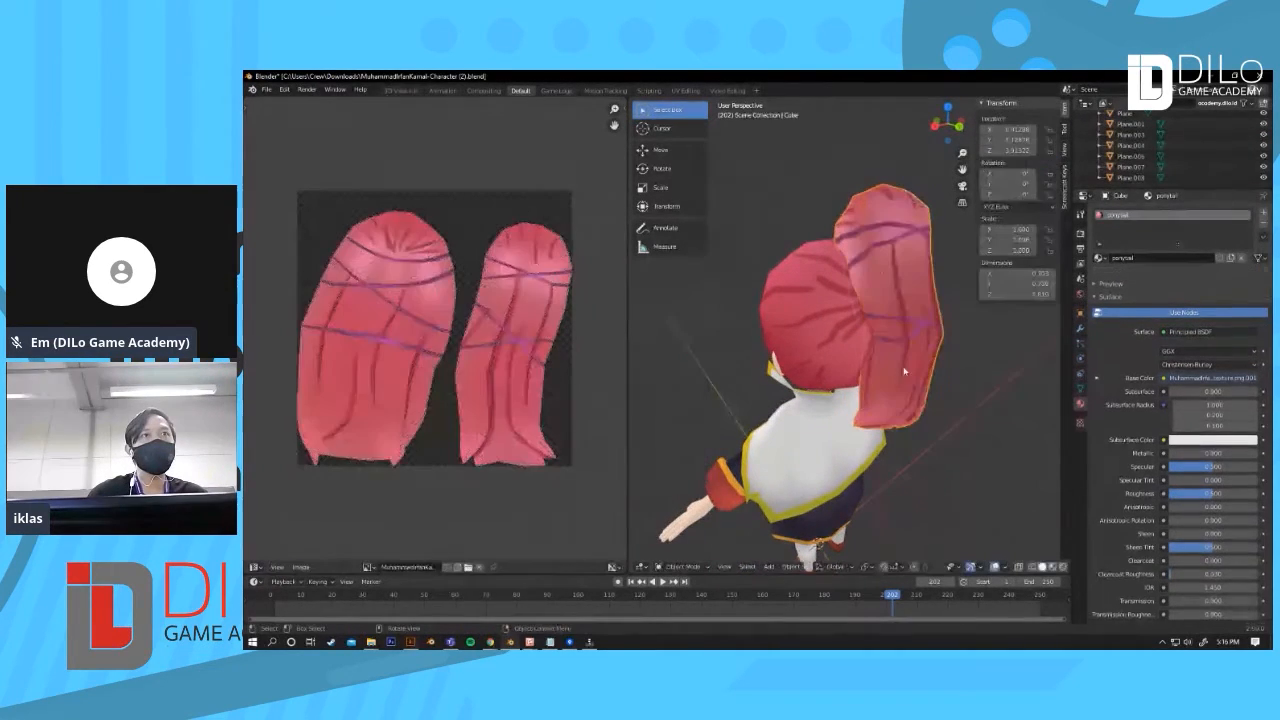
{"action": "key", "text": "Tab"}
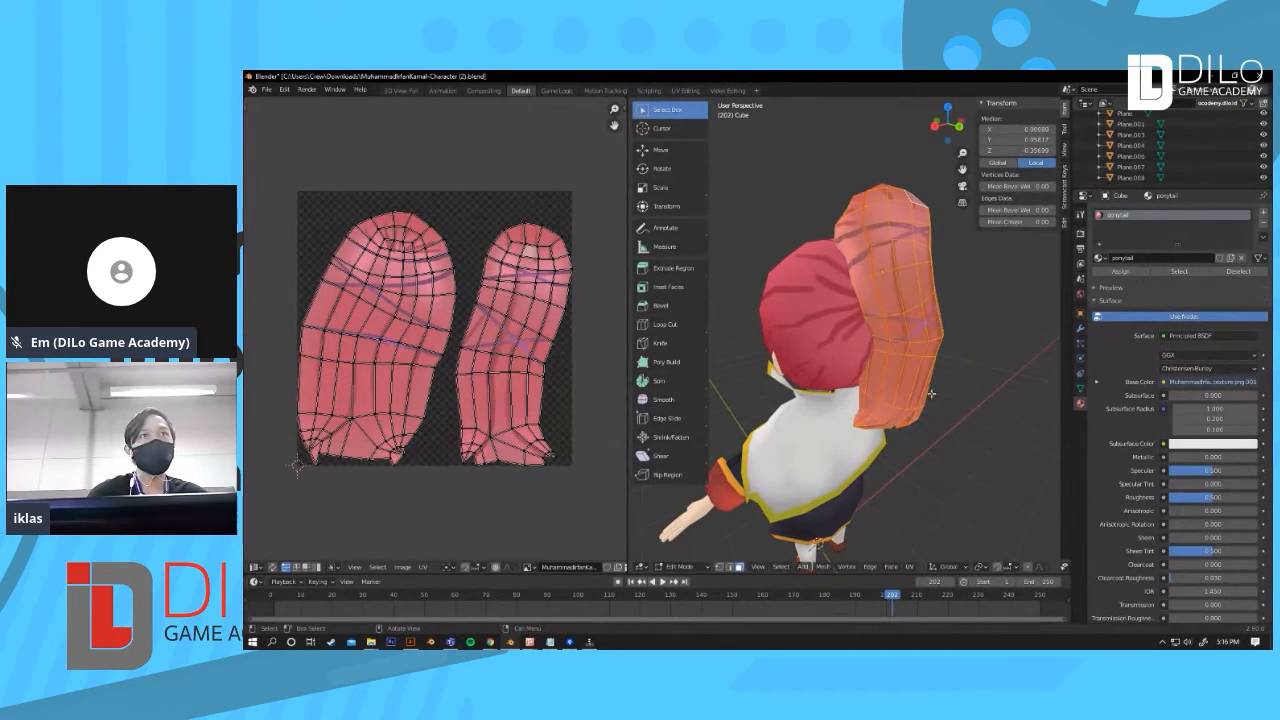
Step: Select the linked faces of one ponytail part to highlight its UV island
{"action": "middle_click_drag", "start_coordinate": [879, 415], "coordinate": [928, 392]}
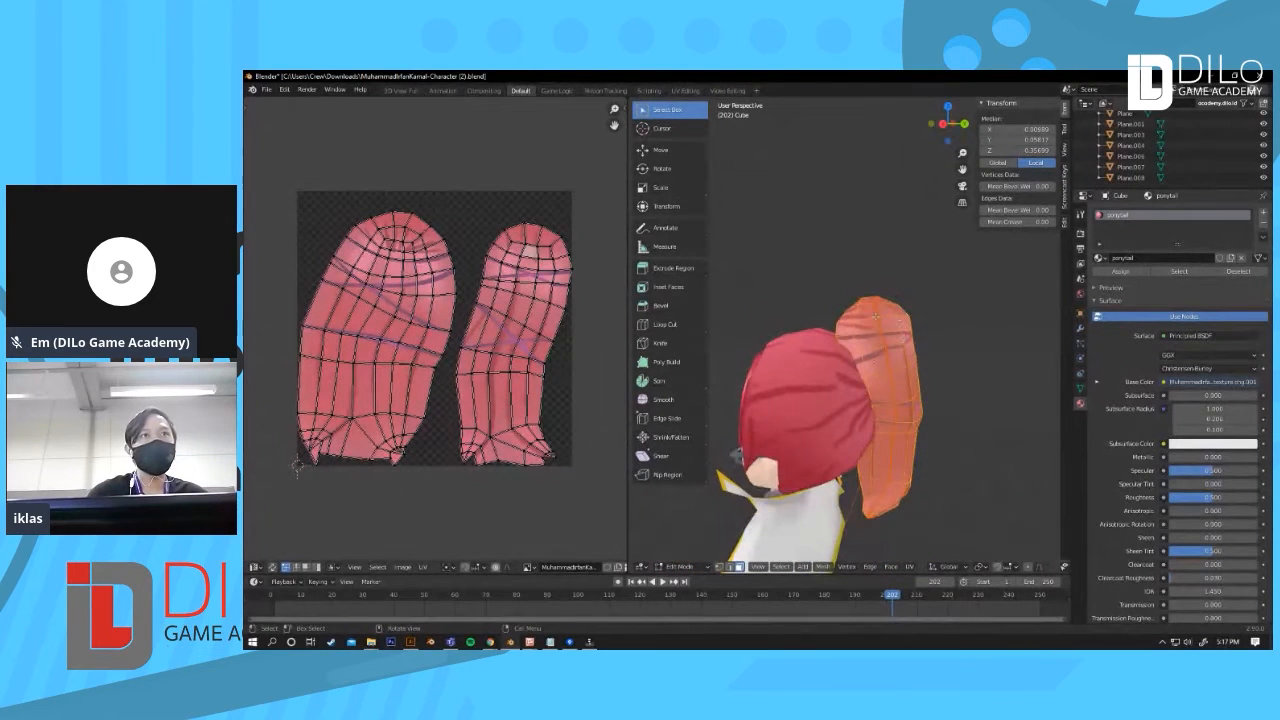
{"action": "scroll", "coordinate": [875, 316], "scroll_direction": "up", "scroll_amount": 2}
{"action": "left_click", "coordinate": [954, 418]}
{"action": "middle_click_drag", "start_coordinate": [954, 418], "coordinate": [853, 249]}
{"action": "key", "text": "l"}
{"action": "left_click", "coordinate": [864, 355]}
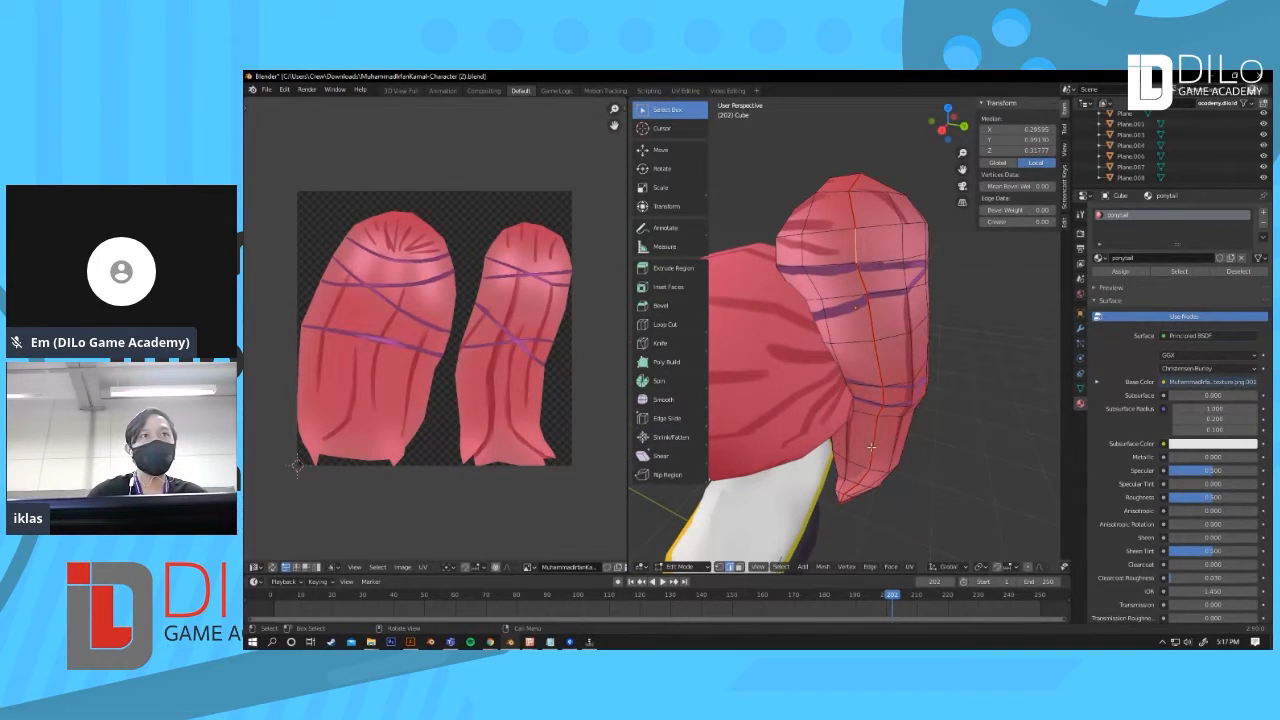
{"action": "left_click", "coordinate": [880, 352], "text": "alt"}
{"action": "middle_click_drag", "start_coordinate": [880, 352], "coordinate": [866, 253]}
{"action": "left_click", "coordinate": [870, 244]}
{"action": "key", "text": "ctrl+l"}
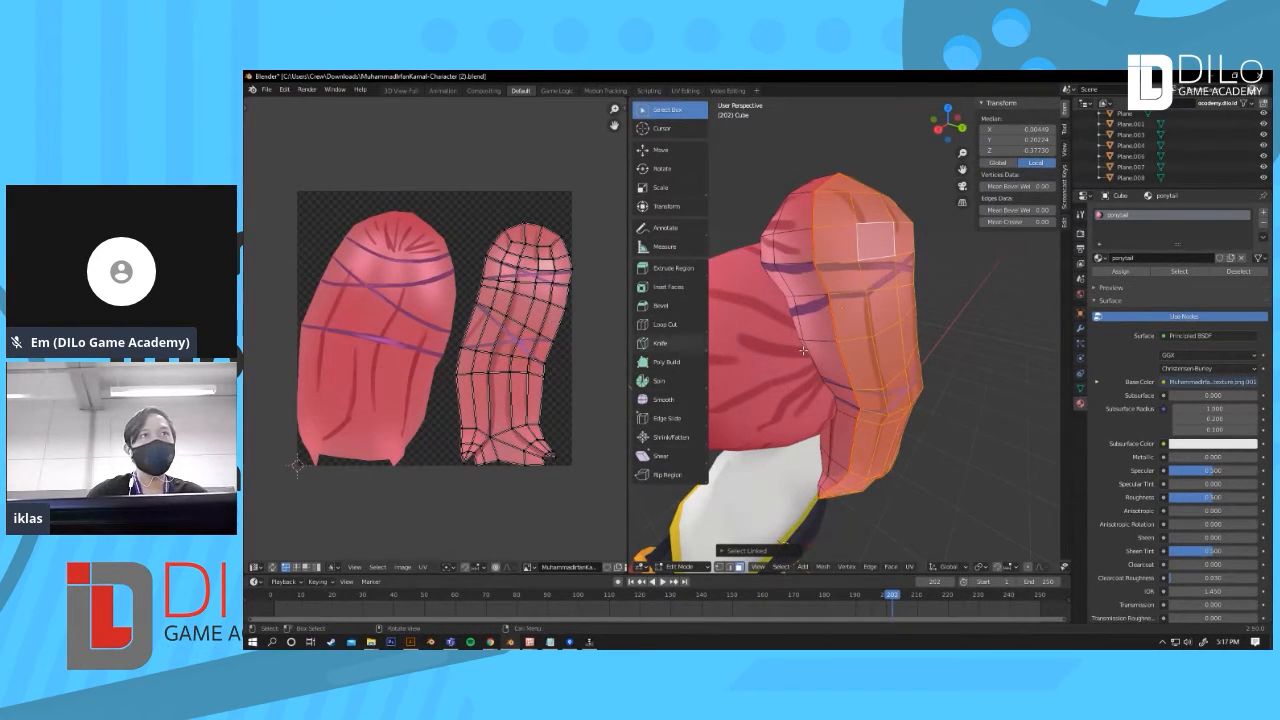
Step: Return to front view, zoom onto the face, select the skin mesh and enter Edit Mode to show its UVs
{"action": "key", "text": "Tab"}
{"action": "key", "text": "KP_1"}
{"action": "scroll", "coordinate": [877, 414], "scroll_direction": "up", "scroll_amount": 3}
{"action": "scroll", "coordinate": [877, 413], "scroll_direction": "up", "scroll_amount": 5}
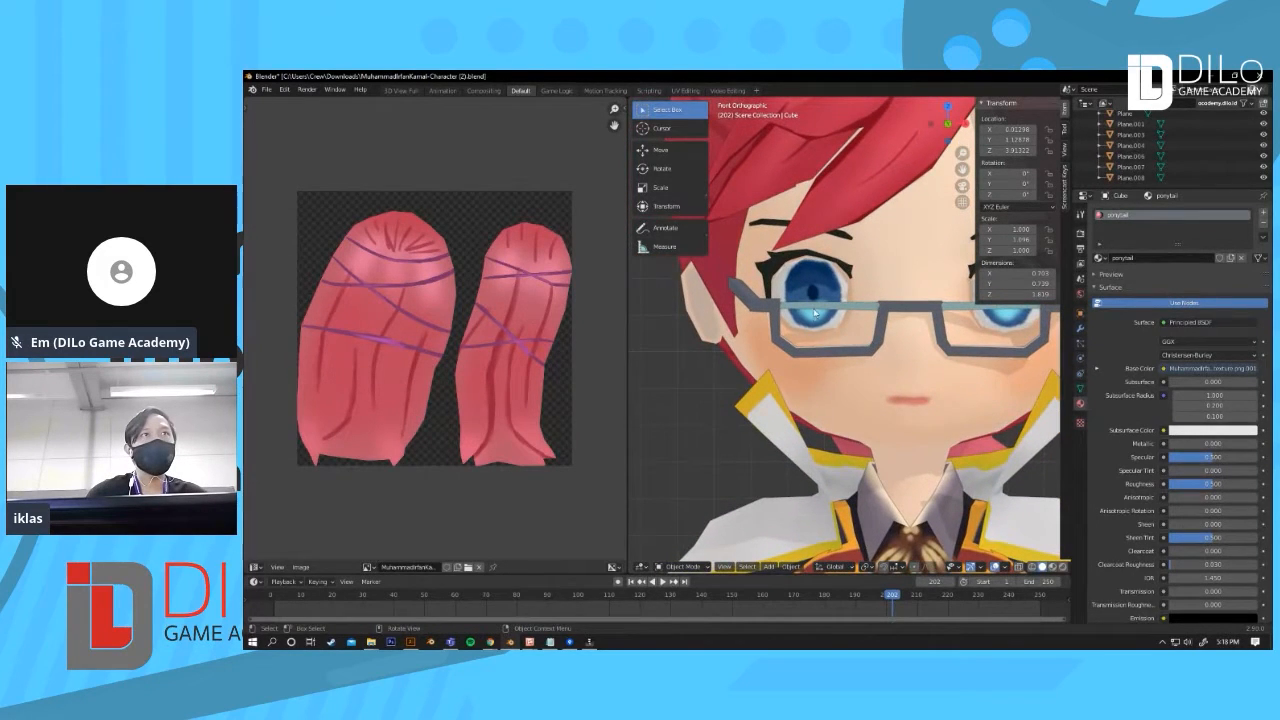
{"action": "scroll", "coordinate": [815, 313], "scroll_direction": "up", "scroll_amount": 3}
{"action": "left_click", "coordinate": [818, 253]}
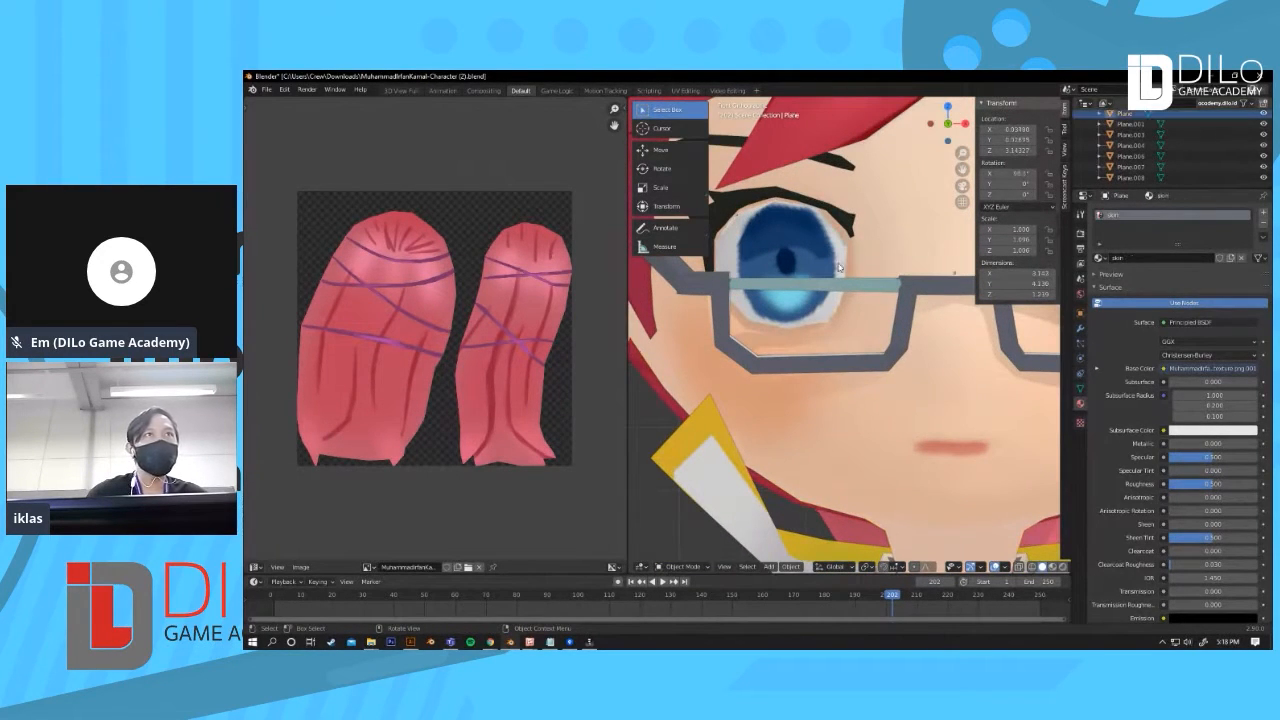
{"action": "scroll", "coordinate": [840, 267], "scroll_direction": "down", "scroll_amount": 6}
{"action": "key", "text": "Tab"}
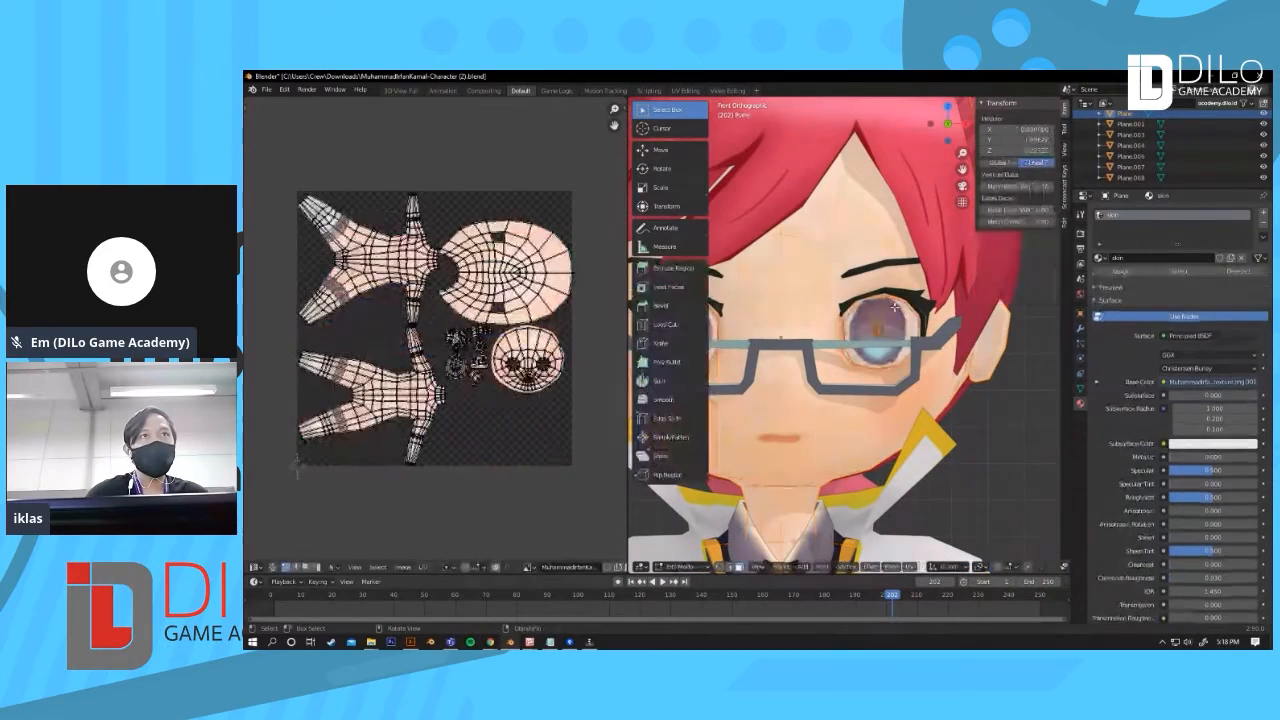
Step: Deselect everything and select the linked eye faces on the skin mesh to highlight the iris UV island
{"action": "scroll", "coordinate": [891, 341], "scroll_direction": "up", "scroll_amount": 3}
{"action": "key", "text": "alt+a"}
{"action": "key", "text": "l"}
{"action": "scroll", "coordinate": [440, 332], "scroll_direction": "up", "scroll_amount": 5}
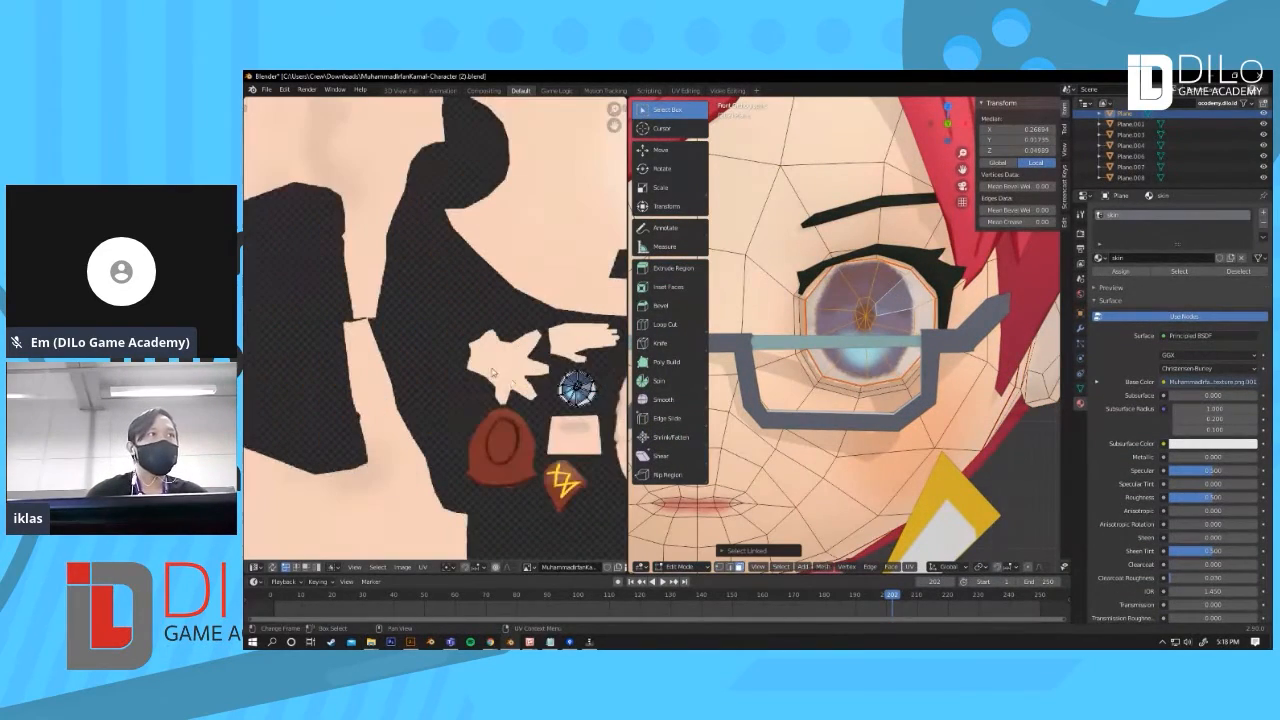
{"action": "middle_click_drag", "start_coordinate": [587, 430], "coordinate": [407, 350]}
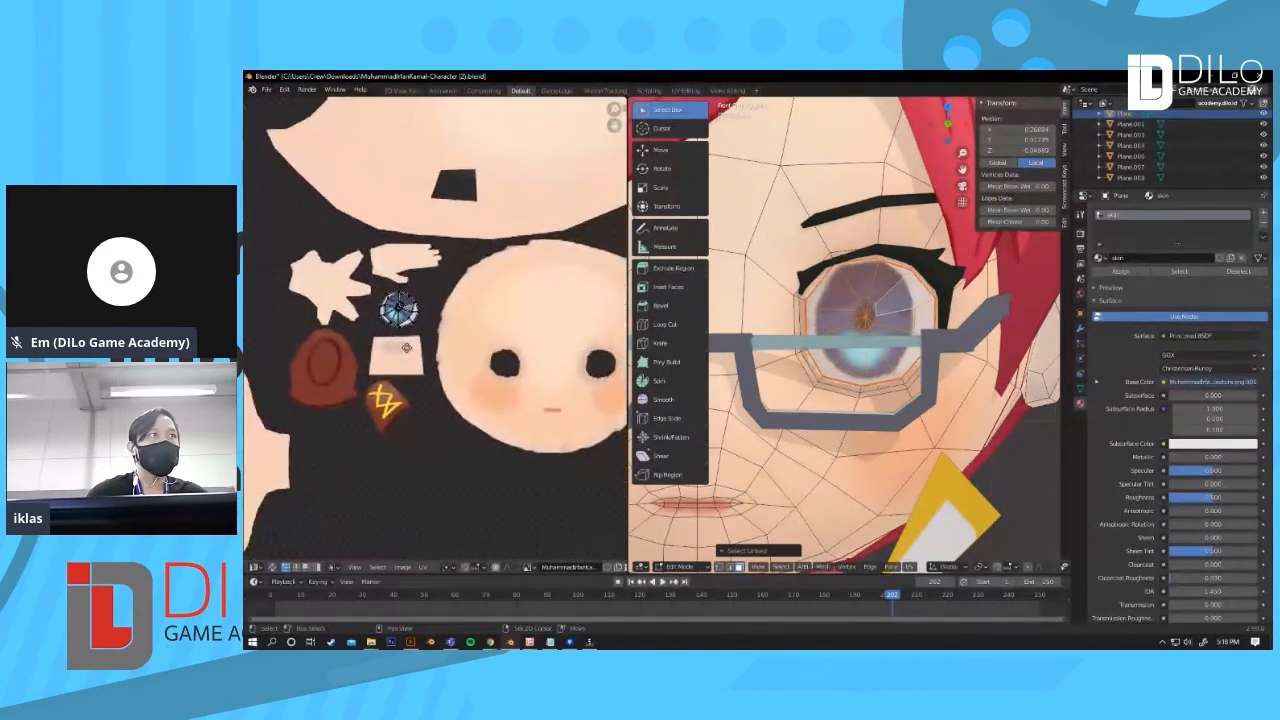
{"action": "scroll", "coordinate": [410, 324], "scroll_direction": "up", "scroll_amount": 4}
{"action": "scroll", "coordinate": [409, 324], "scroll_direction": "up", "scroll_amount": 3}
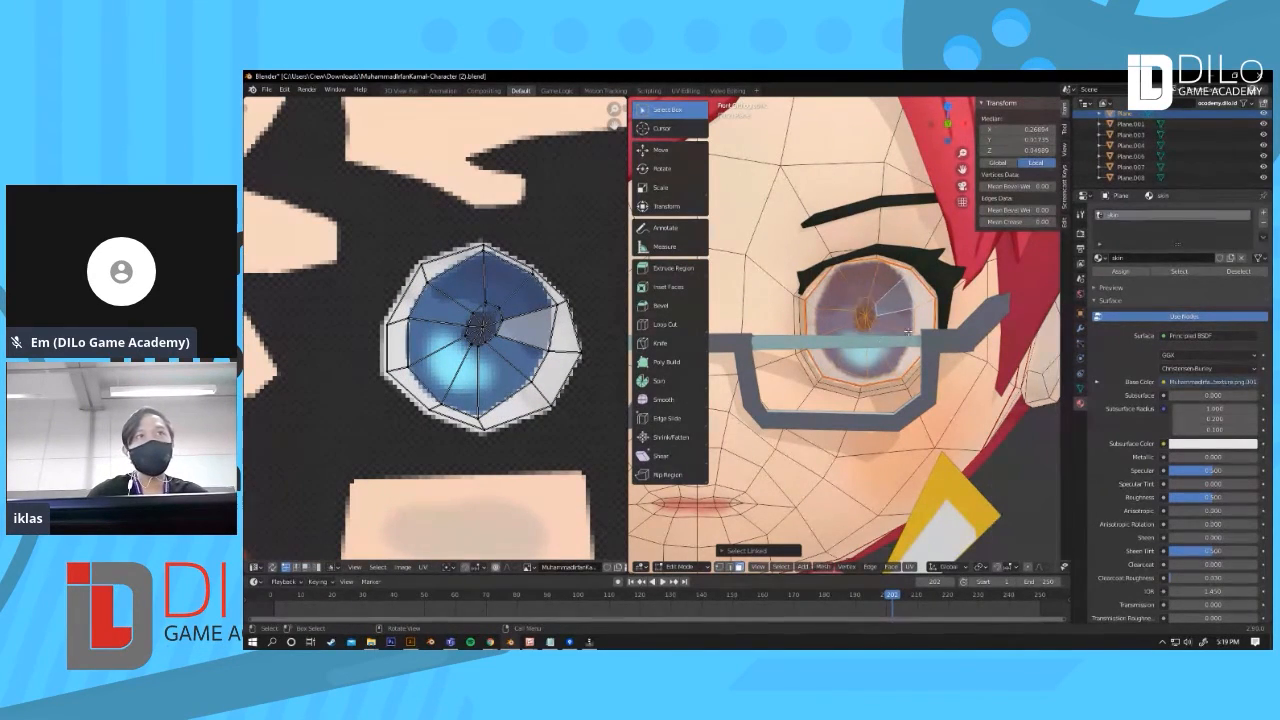
{"action": "scroll", "coordinate": [955, 325], "scroll_direction": "down", "scroll_amount": 5}
{"action": "scroll", "coordinate": [454, 206], "scroll_direction": "down", "scroll_amount": 6}
{"action": "middle_click_drag", "start_coordinate": [417, 313], "coordinate": [444, 341]}
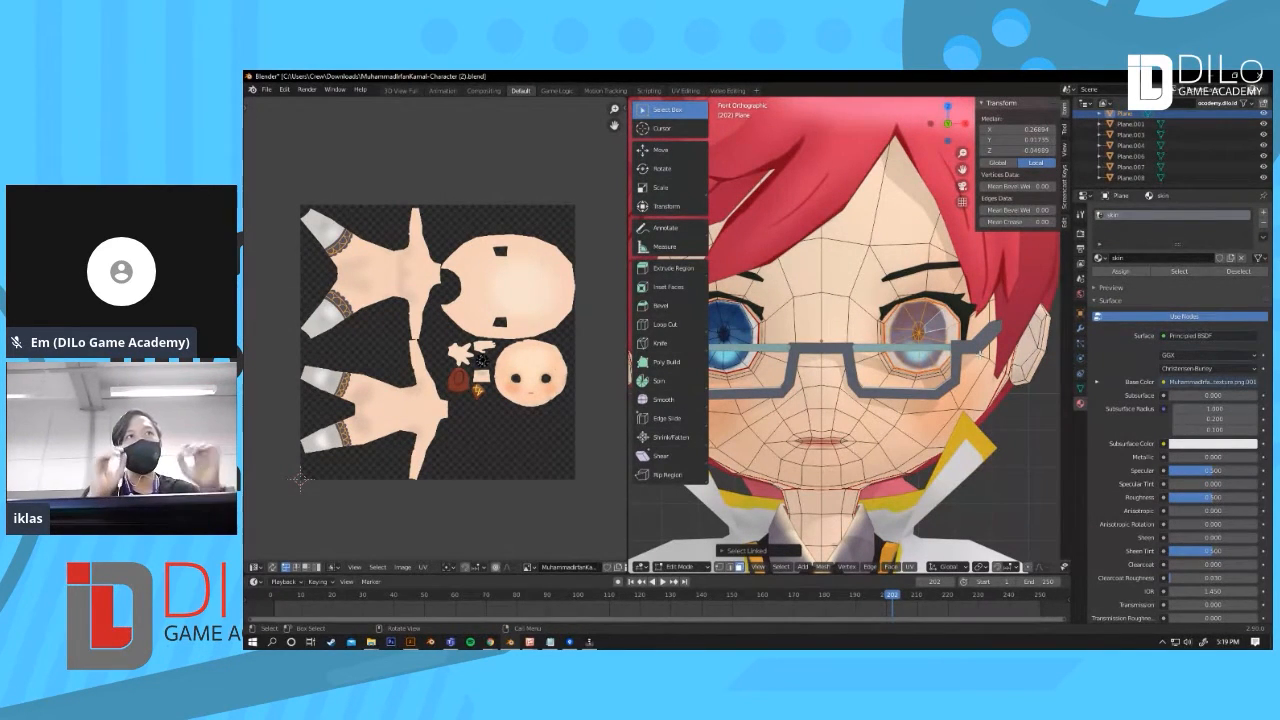
Step: Zoom in on the iris island in the UV editor and select its linked UVs
{"action": "scroll", "coordinate": [558, 332], "scroll_direction": "up", "scroll_amount": 7}
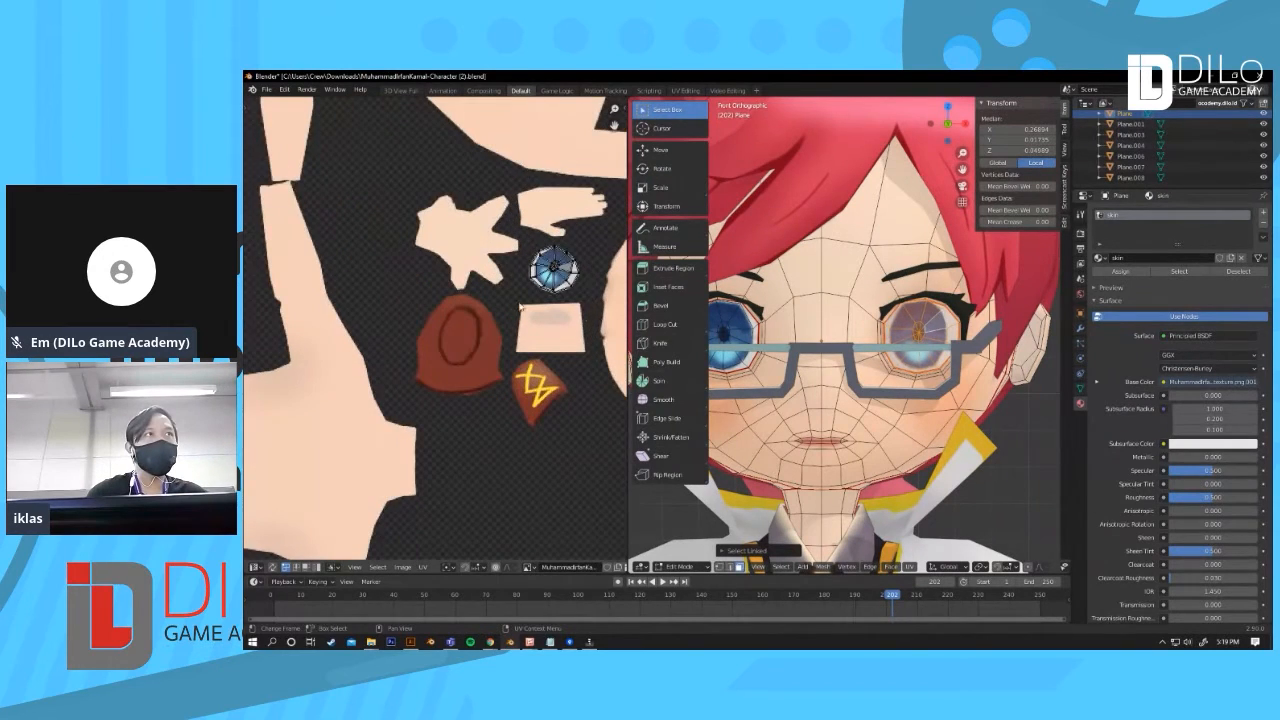
{"action": "scroll", "coordinate": [558, 332], "scroll_direction": "up", "scroll_amount": 6}
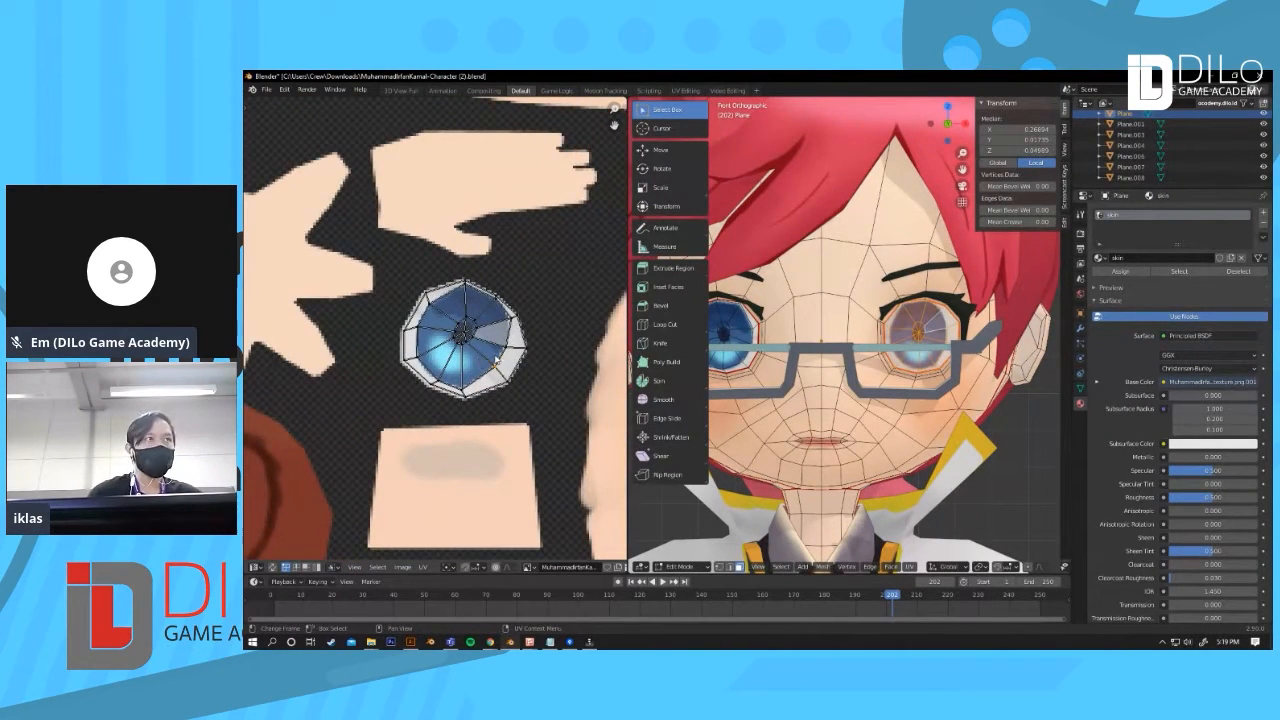
{"action": "key", "text": "l"}
{"action": "scroll", "coordinate": [501, 368], "scroll_direction": "down", "scroll_amount": 6}
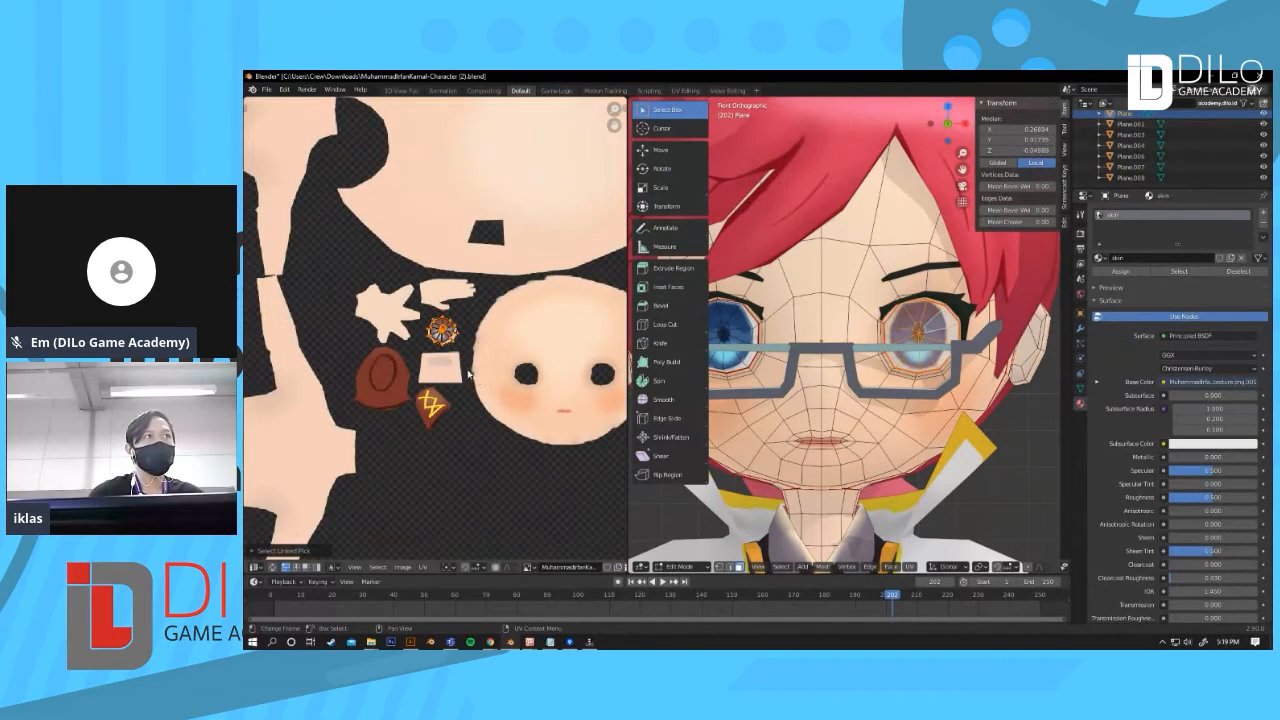
{"action": "scroll", "coordinate": [463, 337], "scroll_direction": "down", "scroll_amount": 1}
{"action": "scroll", "coordinate": [455, 341], "scroll_direction": "up", "scroll_amount": 2}
{"action": "middle_click_drag", "start_coordinate": [471, 369], "coordinate": [491, 323]}
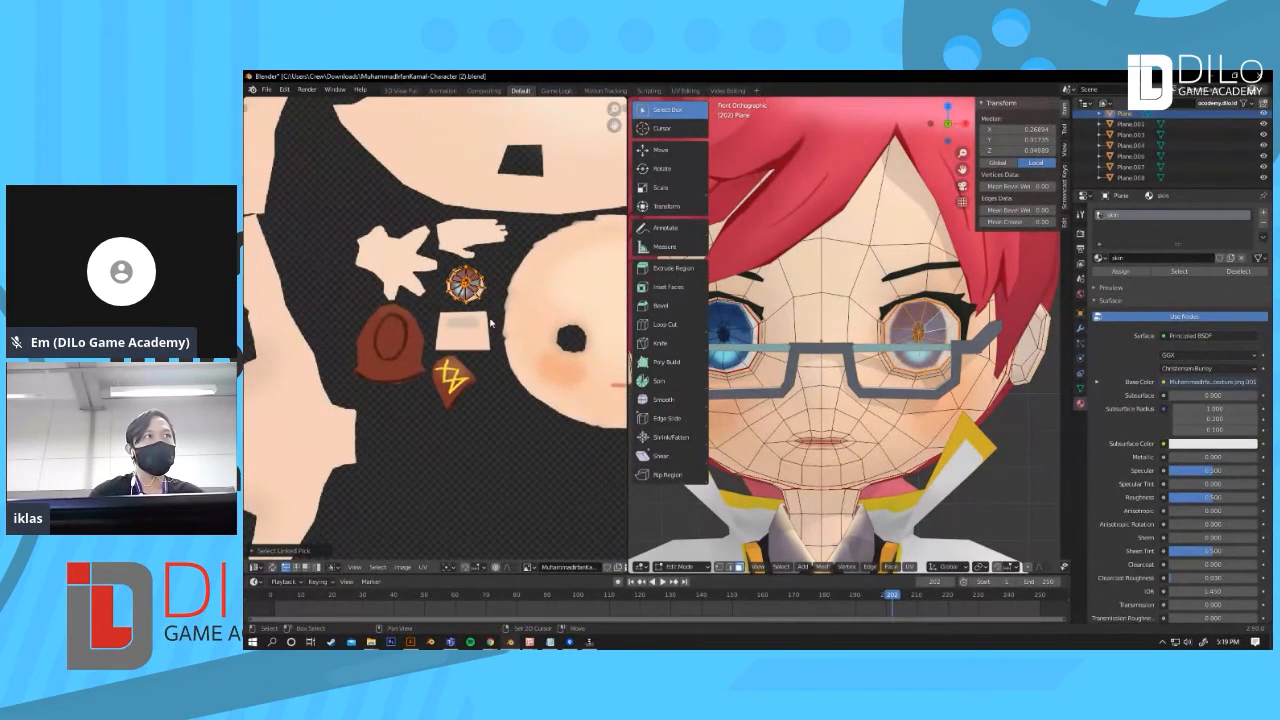
{"action": "scroll", "coordinate": [490, 322], "scroll_direction": "down", "scroll_amount": 2}
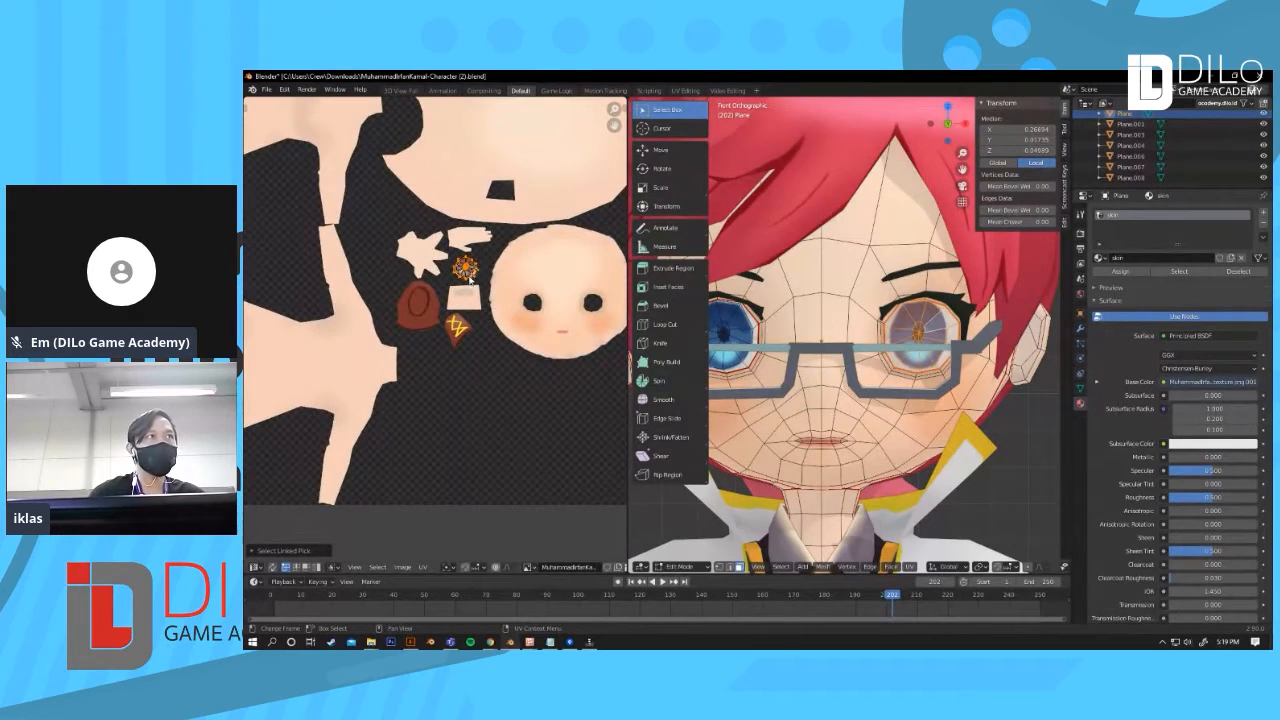
Step: Move the iris UV island downward and scale it up to show the eye texture shifting, then undo both changes
{"action": "key", "text": "g"}
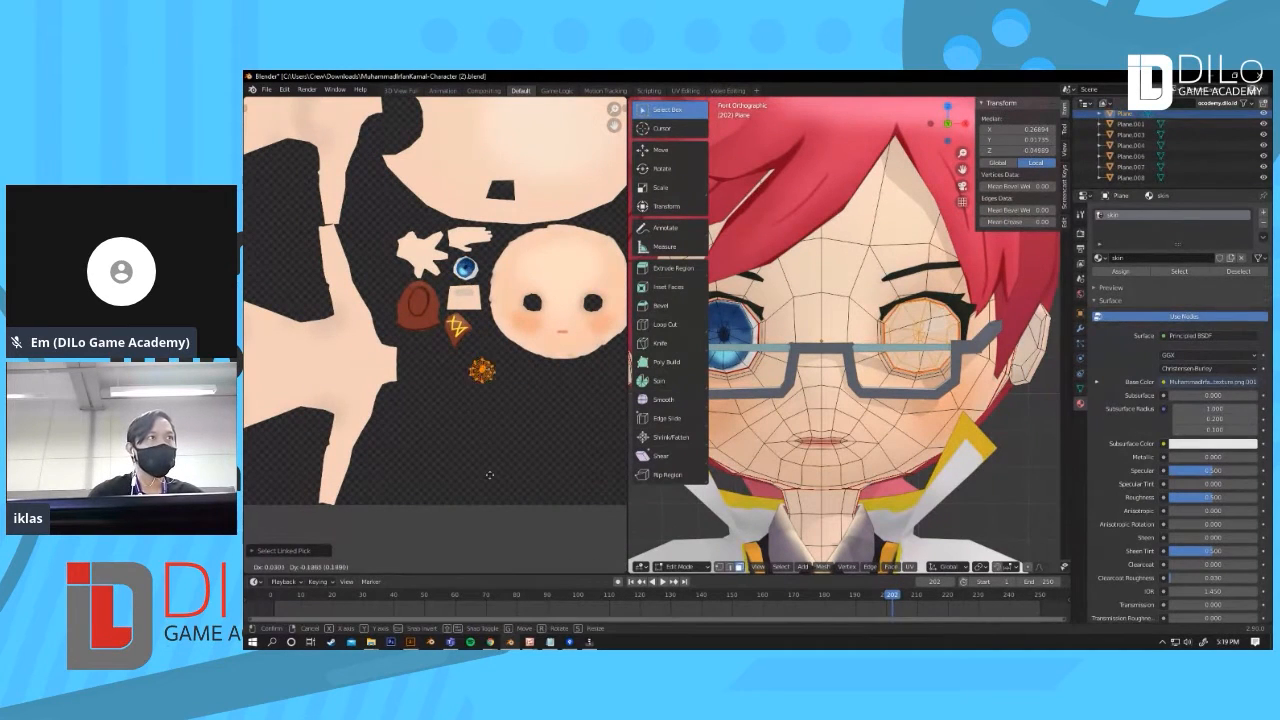
{"action": "left_click", "coordinate": [492, 505]}
{"action": "key", "text": "s"}
{"action": "left_click", "coordinate": [609, 411]}
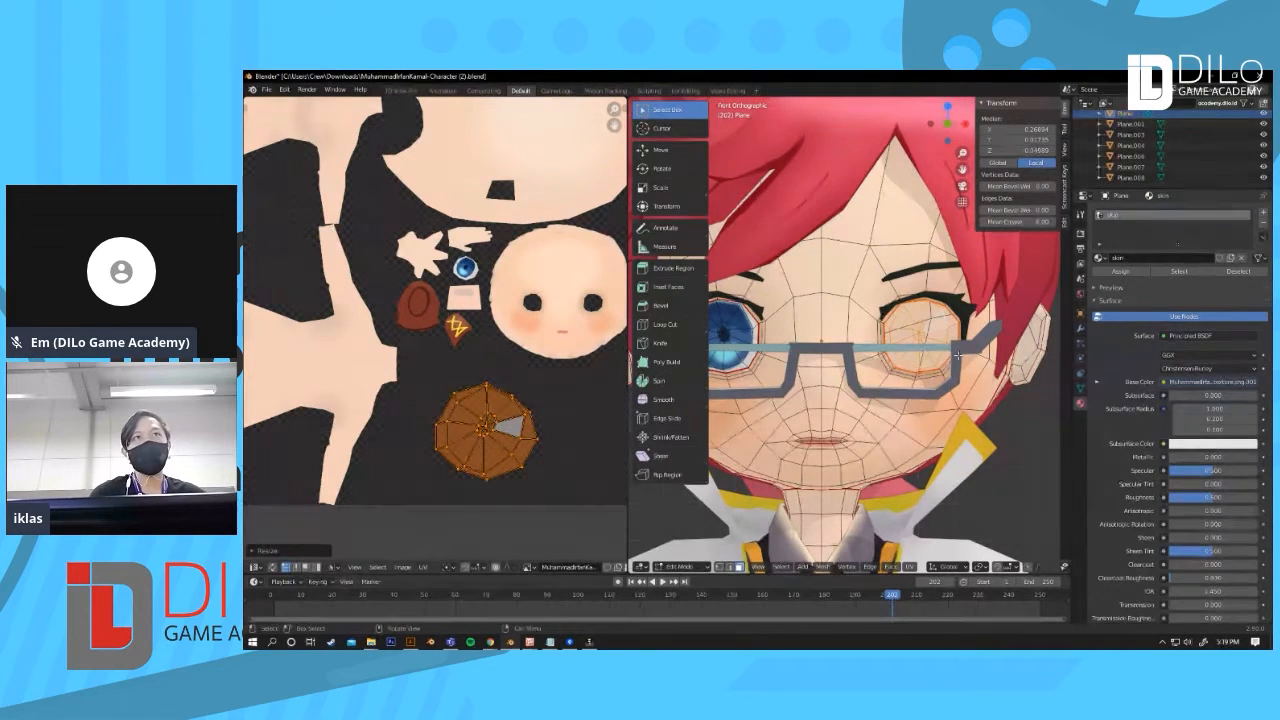
{"action": "scroll", "coordinate": [958, 356], "scroll_direction": "down", "scroll_amount": 4}
{"action": "middle_click_drag", "start_coordinate": [950, 389], "coordinate": [976, 401], "text": "shift"}
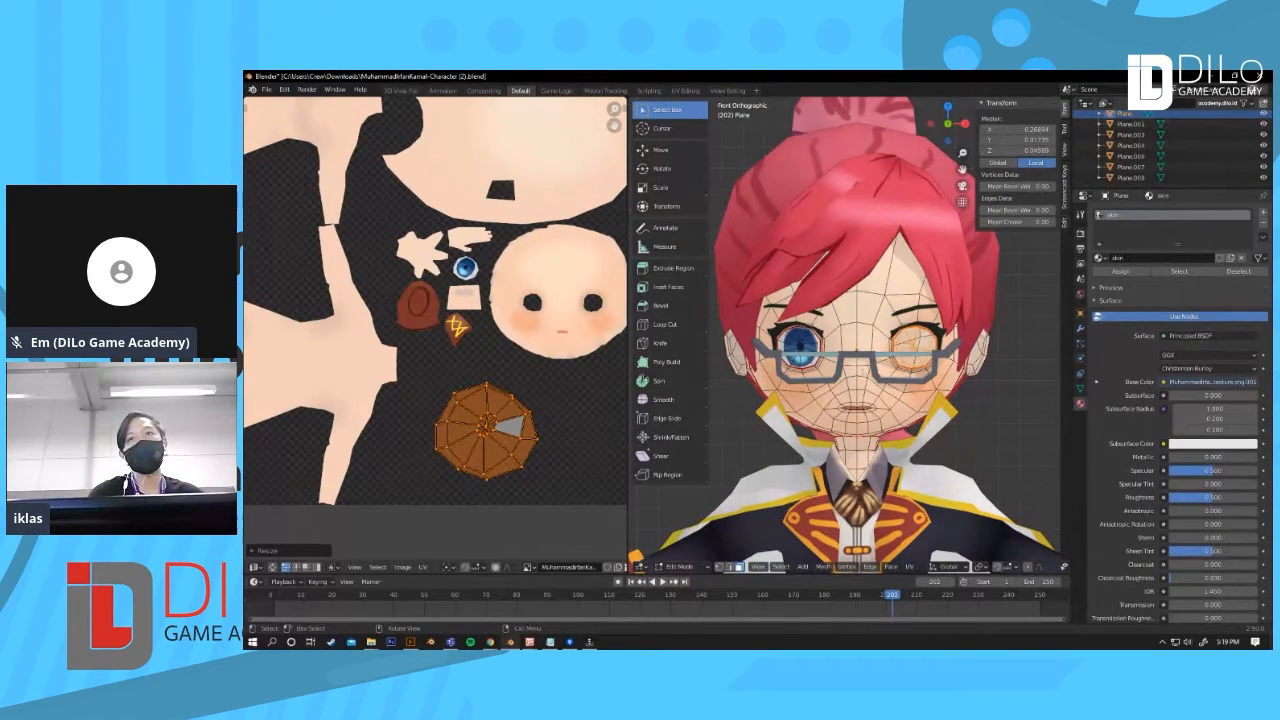
{"action": "key", "text": "ctrl+z"}
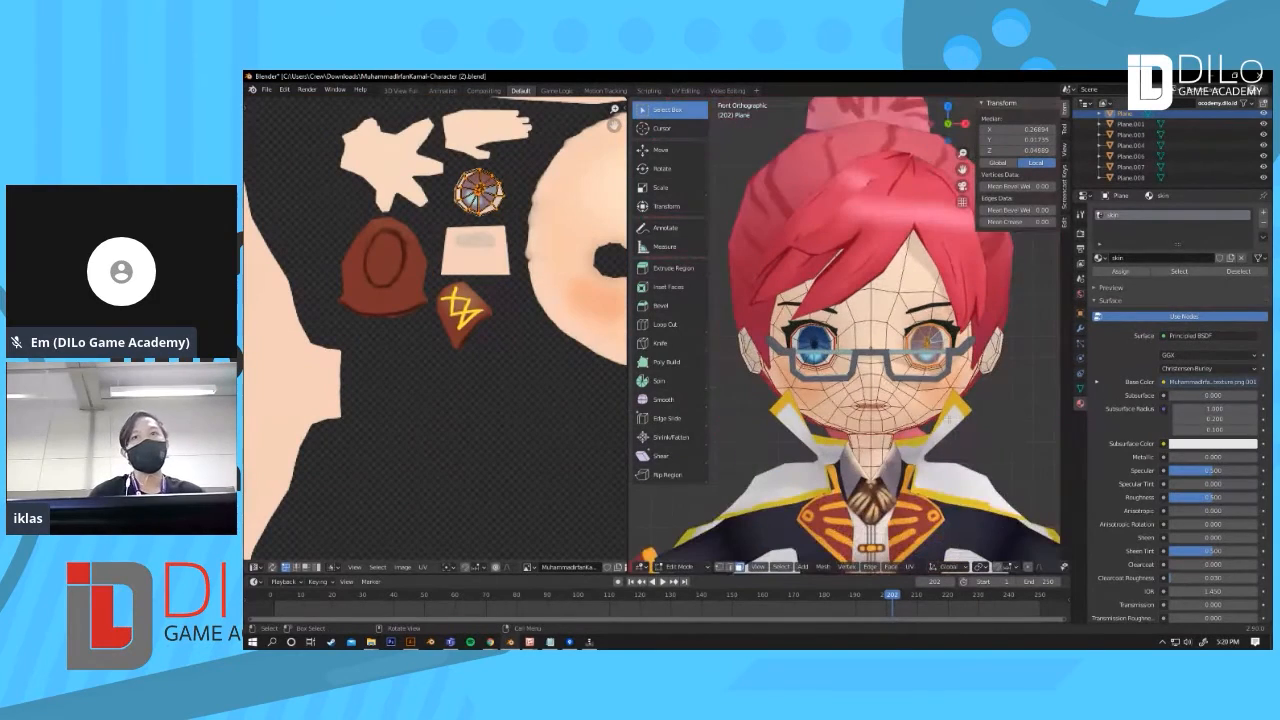
{"action": "key", "text": "ctrl+z"}
Step: Leave Edit Mode and orbit around the character to view the hair from different angles
{"action": "key", "text": "Tab"}
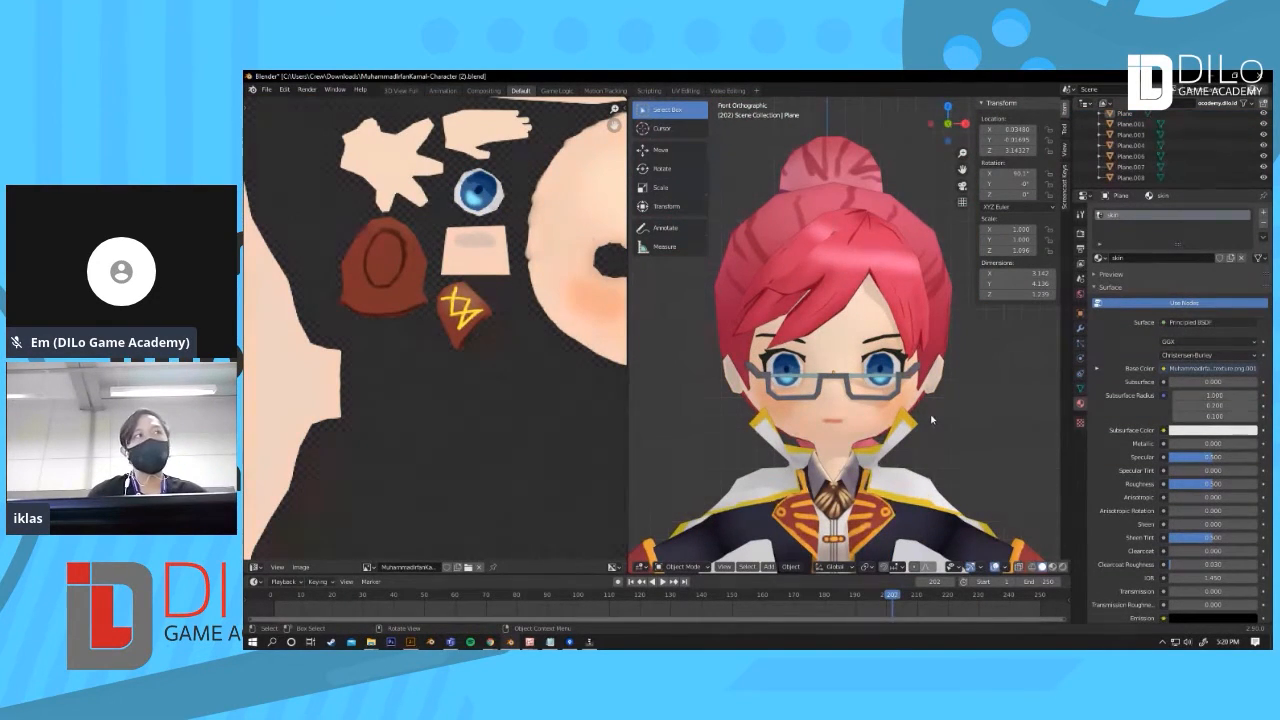
{"action": "scroll", "coordinate": [951, 424], "scroll_direction": "up", "scroll_amount": 1}
{"action": "scroll", "coordinate": [951, 424], "scroll_direction": "down", "scroll_amount": 1}
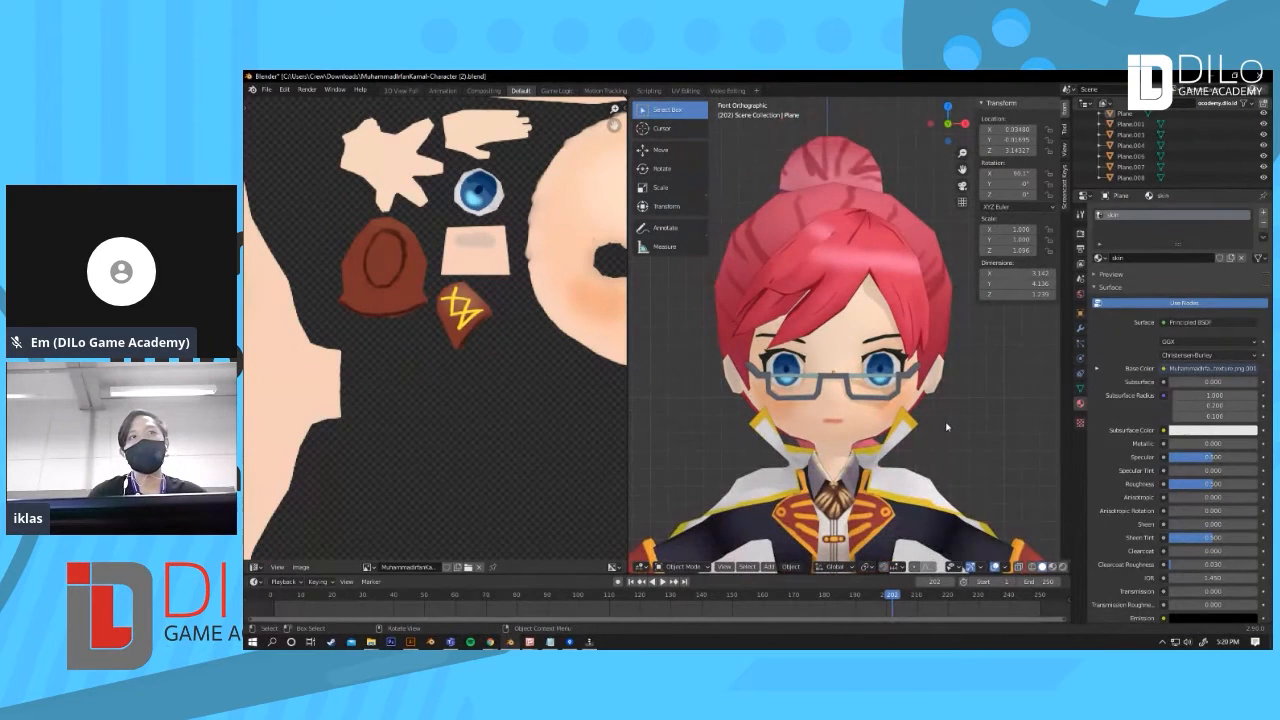
{"action": "scroll", "coordinate": [950, 432], "scroll_direction": "up", "scroll_amount": 1}
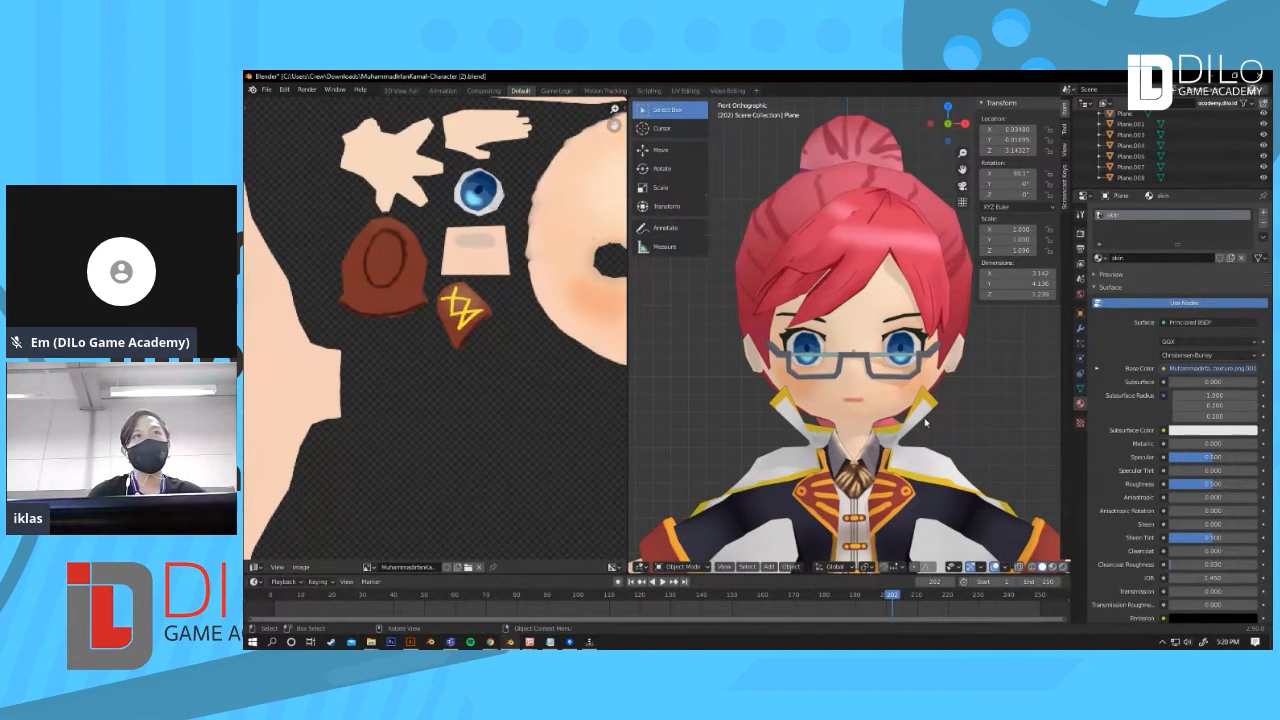
{"action": "scroll", "coordinate": [919, 337], "scroll_direction": "up", "scroll_amount": 2}
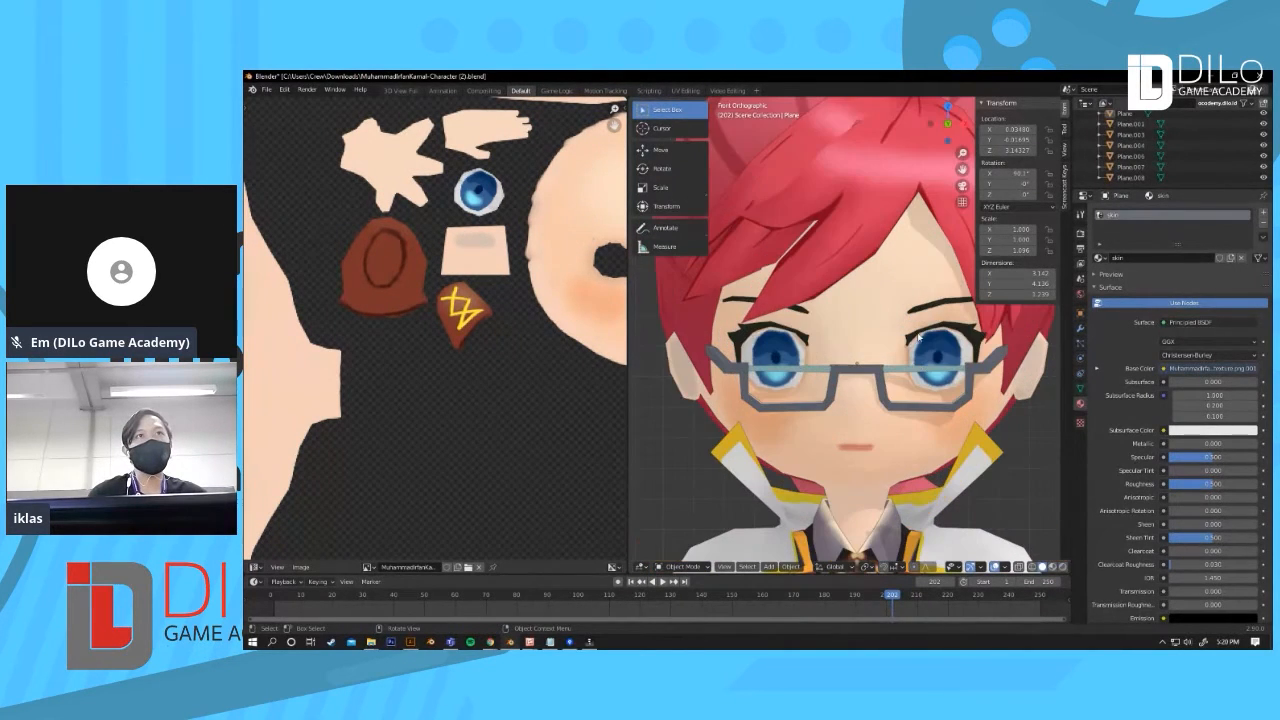
{"action": "scroll", "coordinate": [859, 393], "scroll_direction": "down", "scroll_amount": 4}
{"action": "middle_click_drag", "start_coordinate": [859, 393], "coordinate": [1012, 411]}
{"action": "scroll", "coordinate": [834, 377], "scroll_direction": "down", "scroll_amount": 5}
{"action": "scroll", "coordinate": [960, 415], "scroll_direction": "down", "scroll_amount": 8}
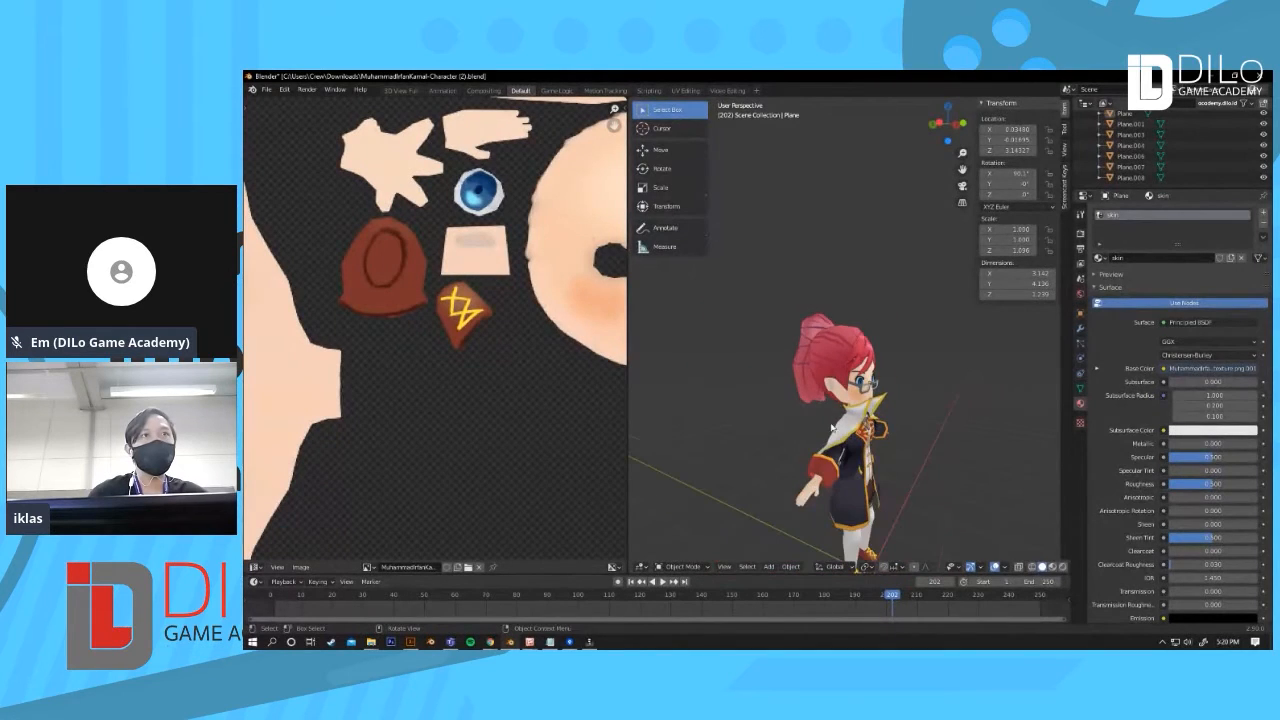
{"action": "middle_click_drag", "start_coordinate": [789, 397], "coordinate": [868, 359]}
{"action": "scroll", "coordinate": [868, 359], "scroll_direction": "up", "scroll_amount": 5}
{"action": "scroll", "coordinate": [879, 381], "scroll_direction": "up", "scroll_amount": 3}
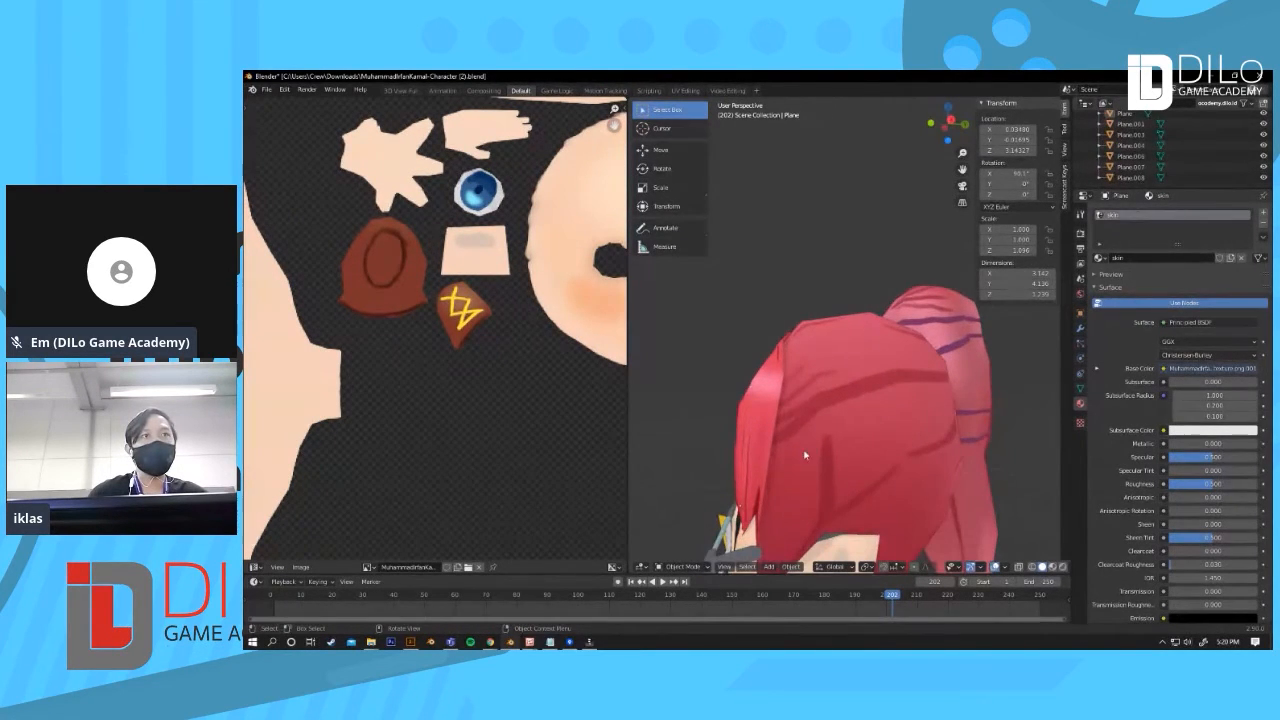
{"action": "scroll", "coordinate": [865, 419], "scroll_direction": "down", "scroll_amount": 4}
{"action": "mouse_move", "coordinate": [865, 419]}
{"action": "middle_mouse_down"}
{"action": "mouse_move", "coordinate": [946, 386]}
{"action": "mouse_move", "coordinate": [872, 397]}
{"action": "middle_mouse_up"}
{"action": "scroll", "coordinate": [872, 397], "scroll_direction": "up", "scroll_amount": 4}
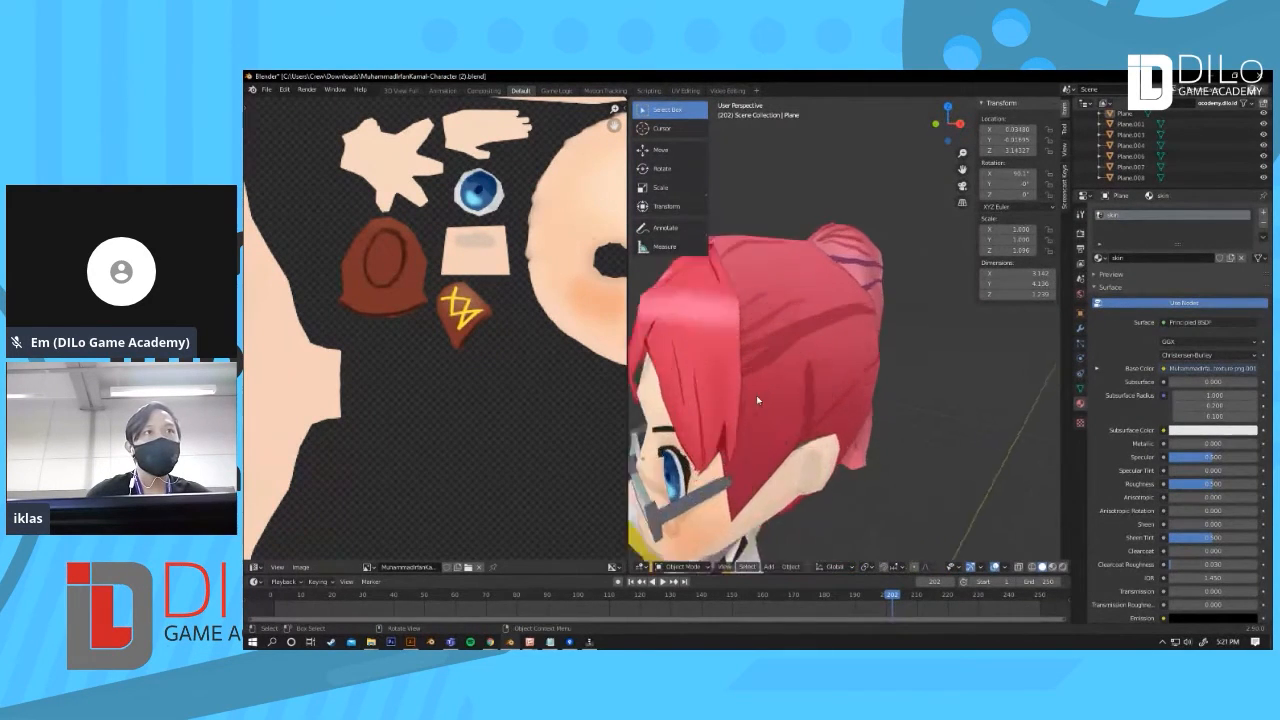
{"action": "scroll", "coordinate": [720, 403], "scroll_direction": "down", "scroll_amount": 1}
{"action": "middle_click_drag", "start_coordinate": [731, 405], "coordinate": [907, 457]}
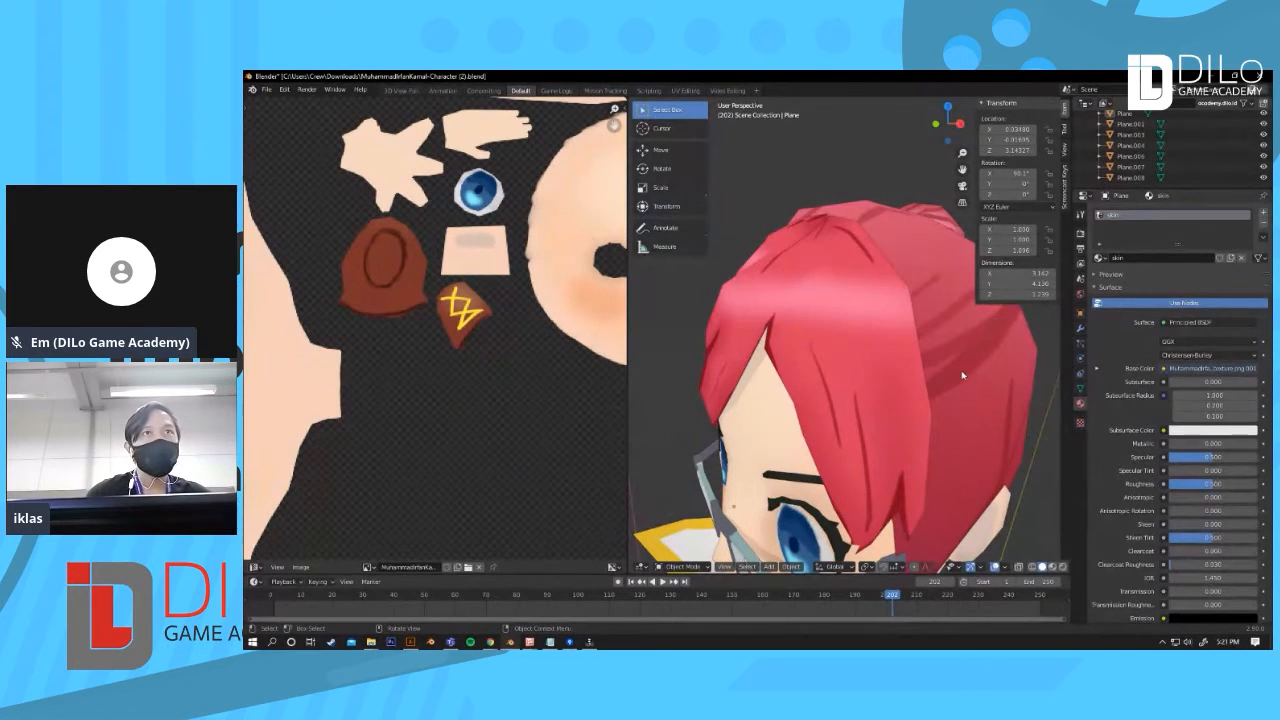
Step: Select the front hair strands mesh and enter Edit Mode to show its UV layout
{"action": "scroll", "coordinate": [954, 419], "scroll_direction": "down", "scroll_amount": 2}
{"action": "middle_click_drag", "start_coordinate": [938, 395], "coordinate": [818, 363]}
{"action": "left_click", "coordinate": [818, 363]}
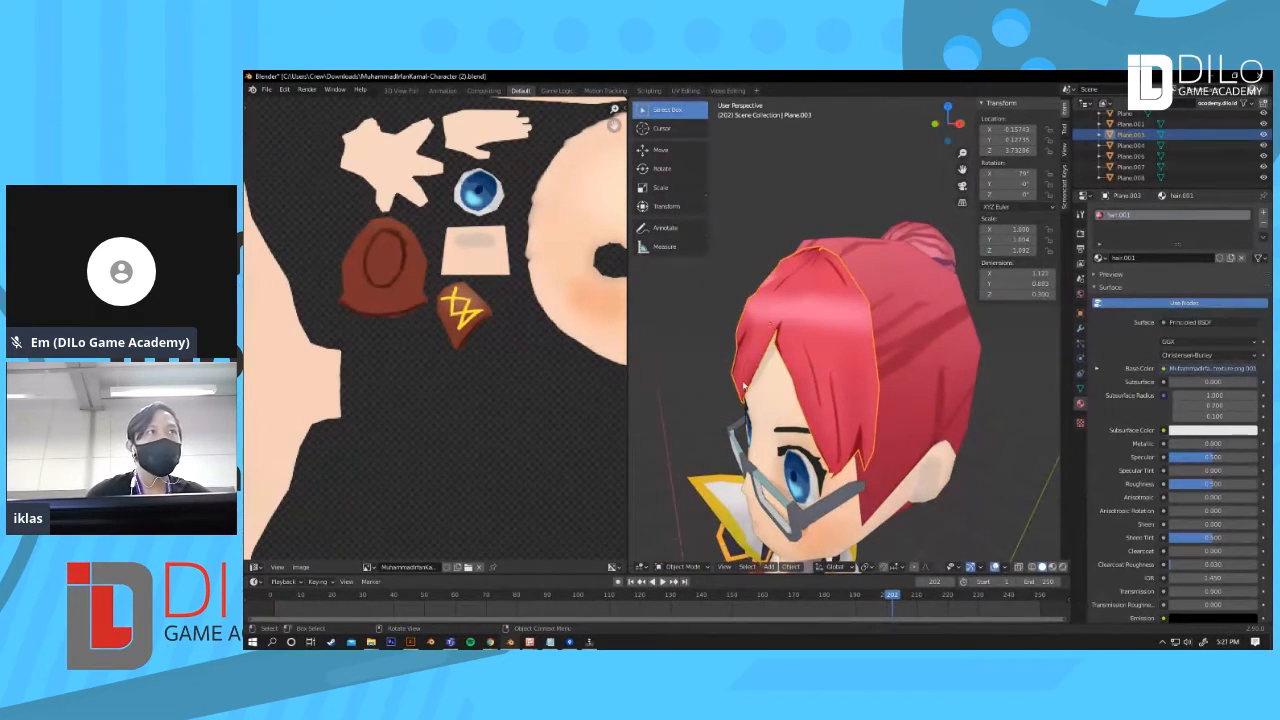
{"action": "scroll", "coordinate": [510, 380], "scroll_direction": "down", "scroll_amount": 3}
{"action": "left_click", "coordinate": [798, 323]}
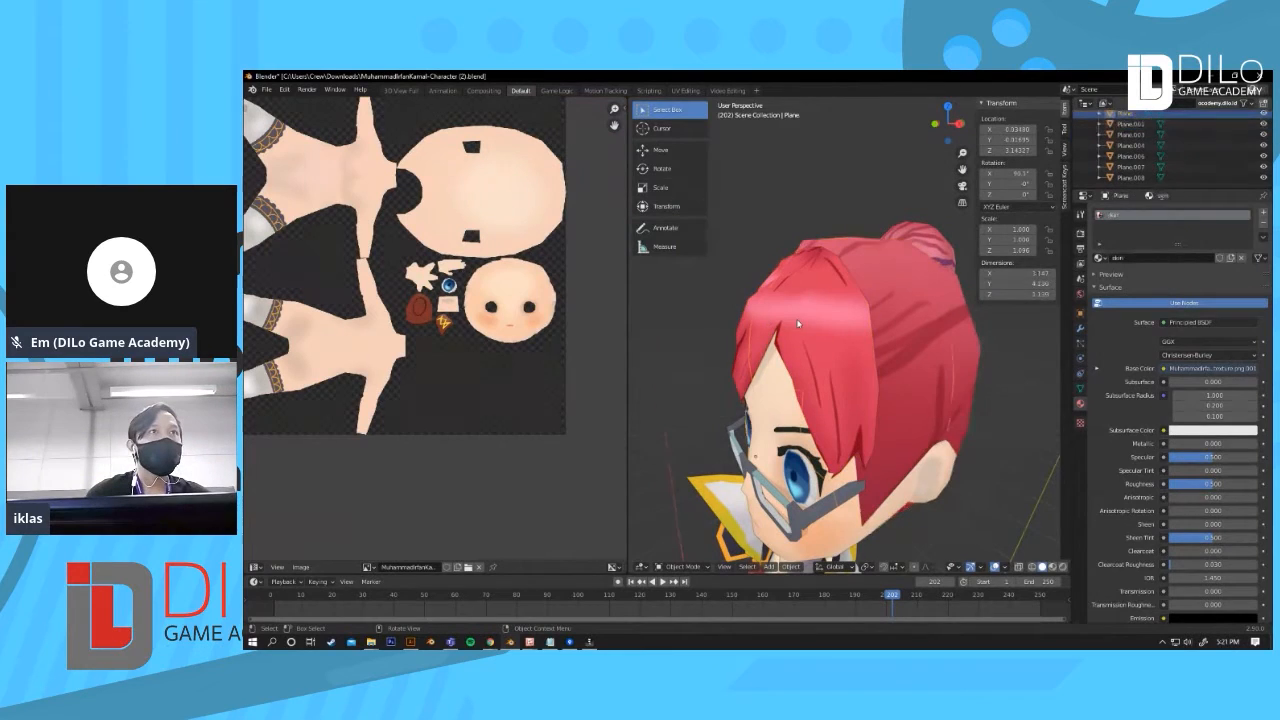
{"action": "left_click", "coordinate": [750, 305]}
{"action": "key", "text": "Tab"}
{"action": "scroll", "coordinate": [508, 298], "scroll_direction": "down", "scroll_amount": 3}
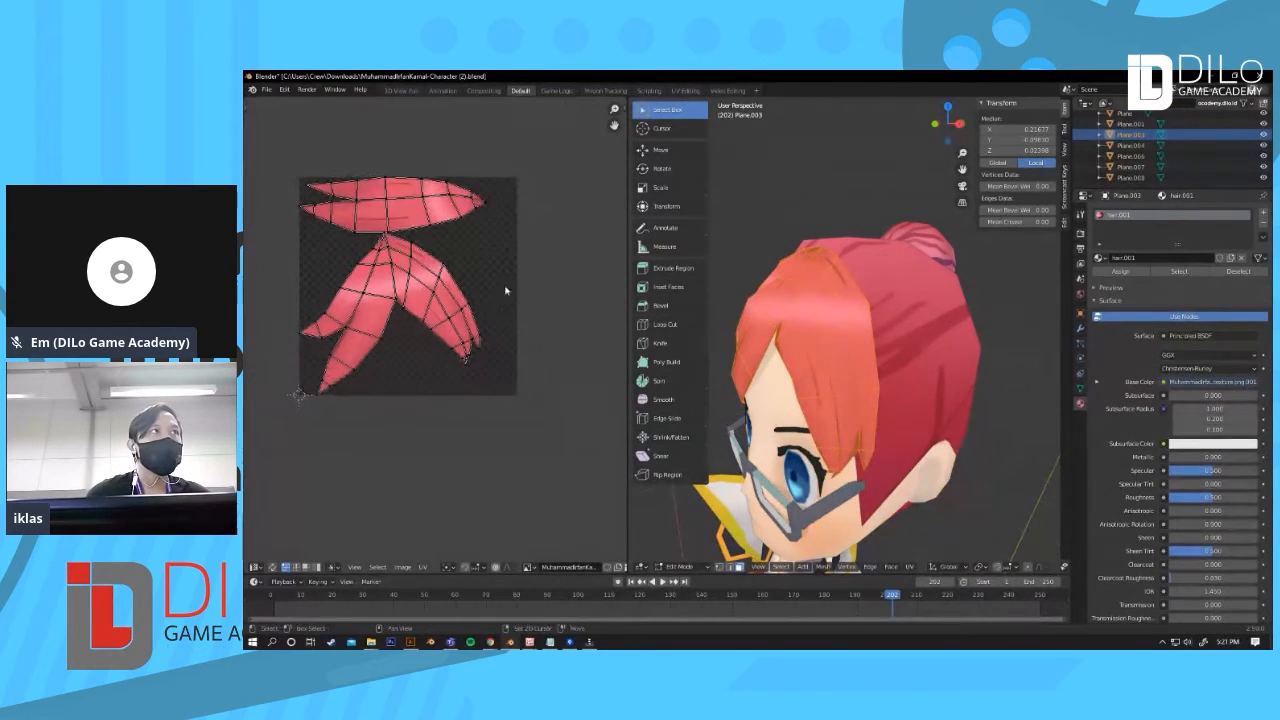
{"action": "middle_click_drag", "start_coordinate": [508, 298], "coordinate": [530, 321]}
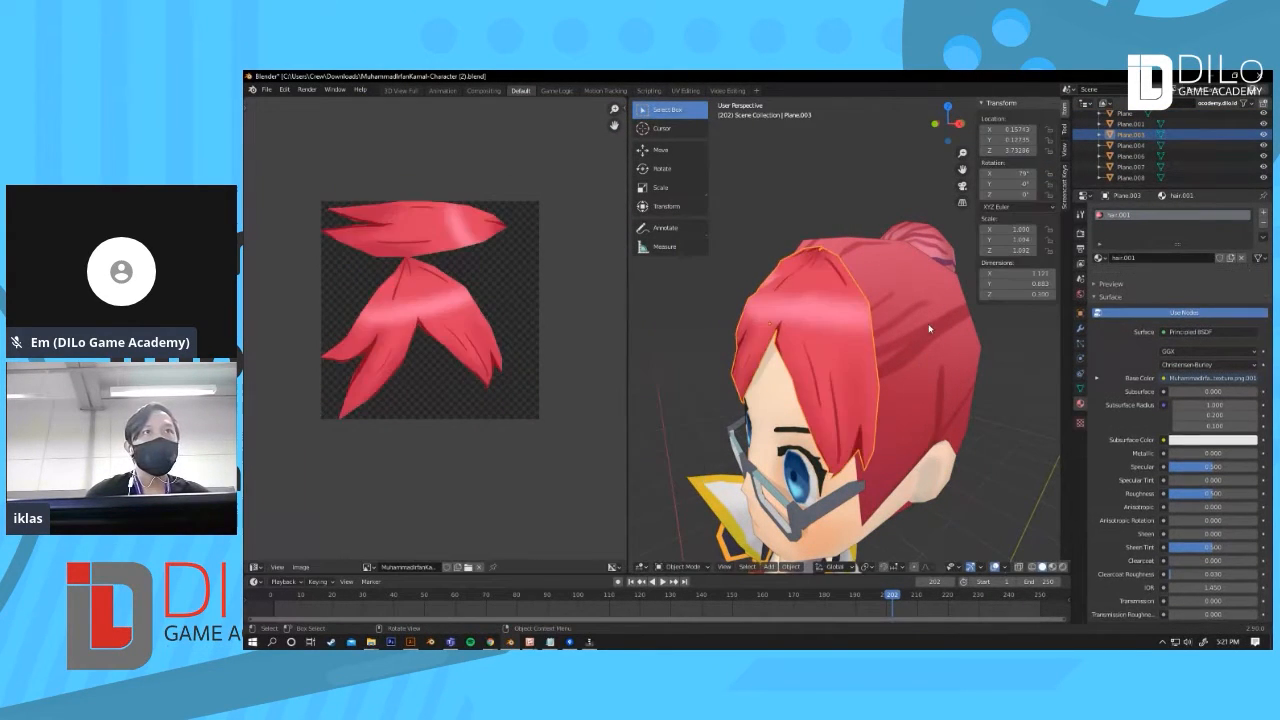
Step: Switch to the hair cap's UVs, then return to the front hair strands in Edit Mode to compare layouts
{"action": "left_click", "coordinate": [952, 360]}
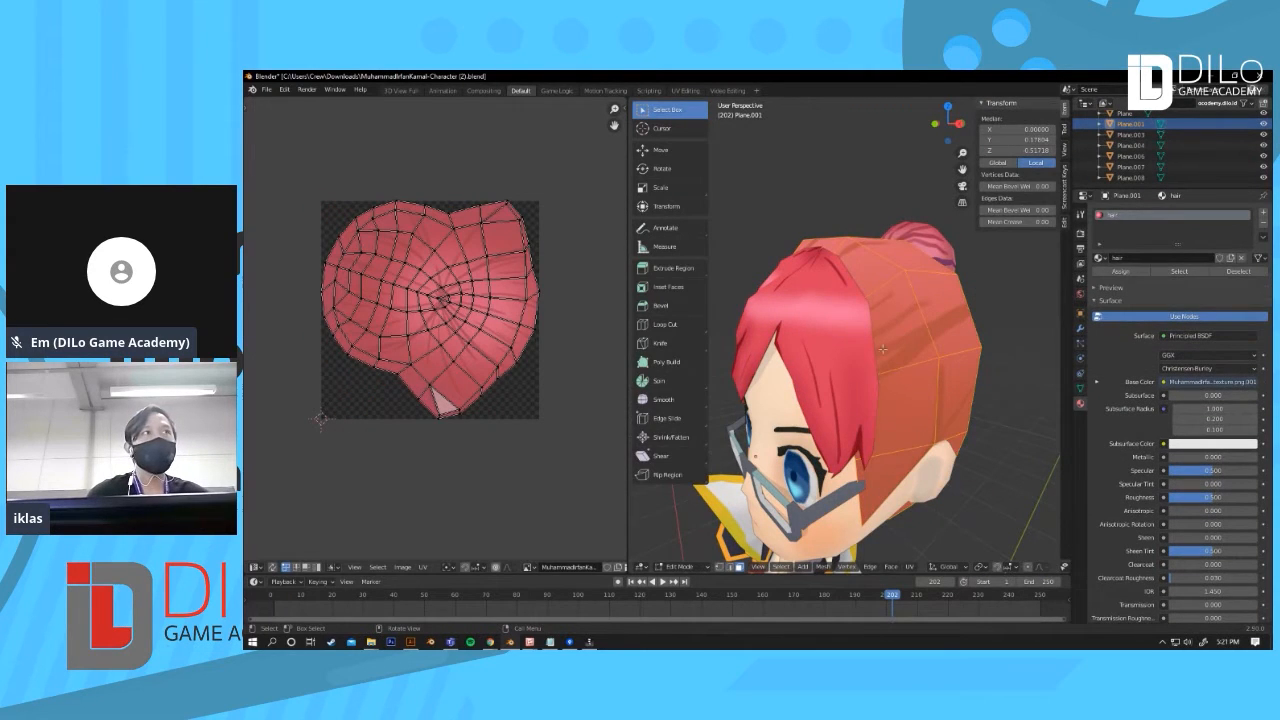
{"action": "key", "text": "Tab"}
{"action": "left_click", "coordinate": [814, 315]}
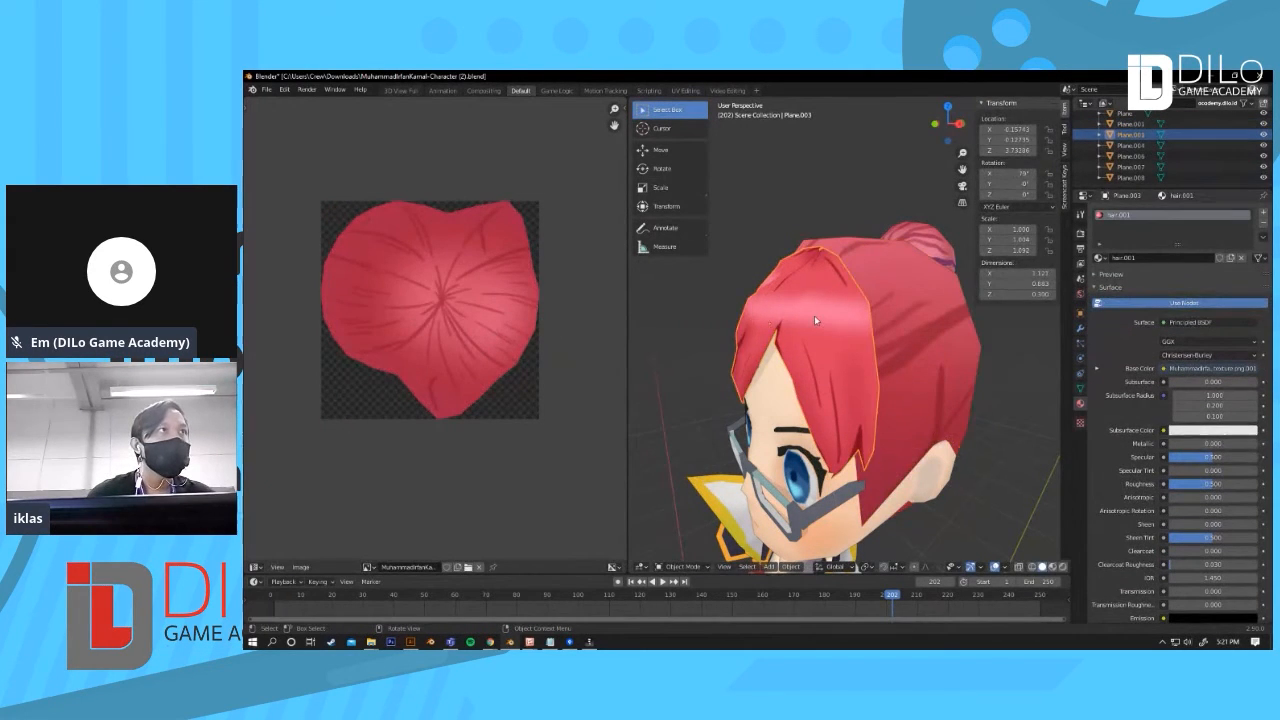
{"action": "key", "text": "Tab"}
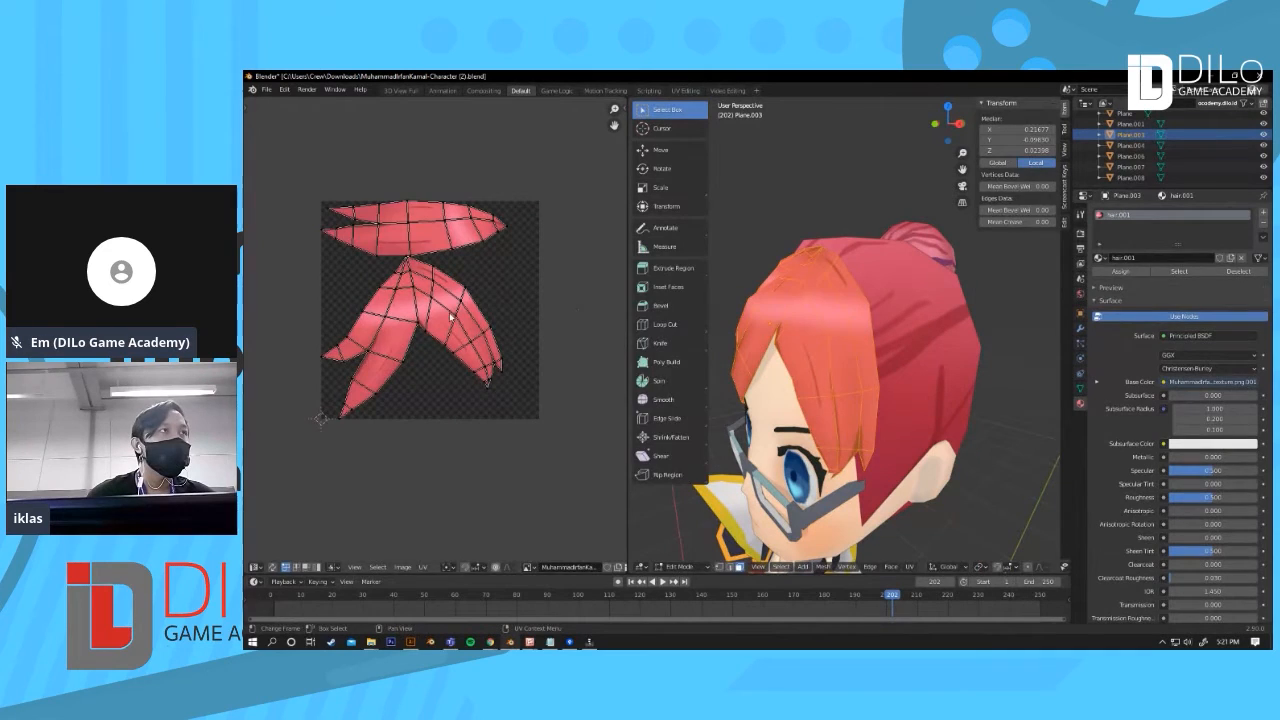
Step: Leave Edit Mode and zoom into the front hair strands' texture image
{"action": "key", "text": "Tab"}
{"action": "scroll", "coordinate": [461, 318], "scroll_direction": "up", "scroll_amount": 3}
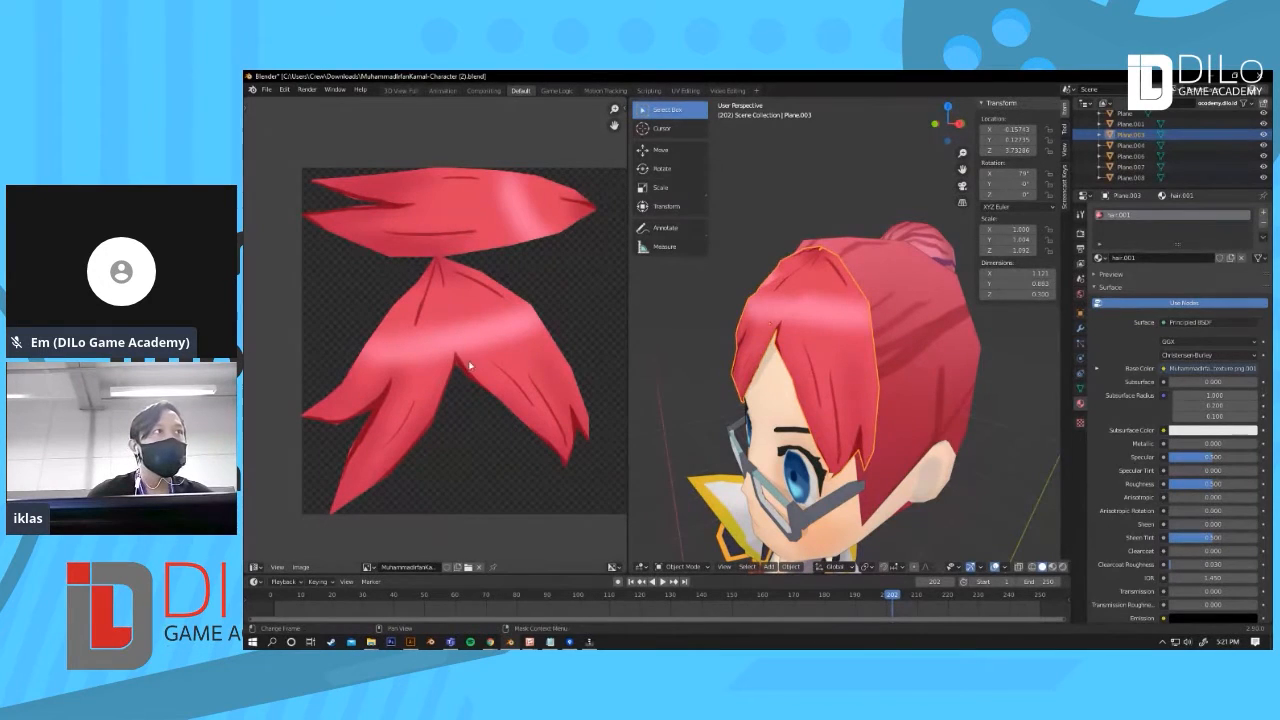
{"action": "scroll", "coordinate": [461, 373], "scroll_direction": "up", "scroll_amount": 2}
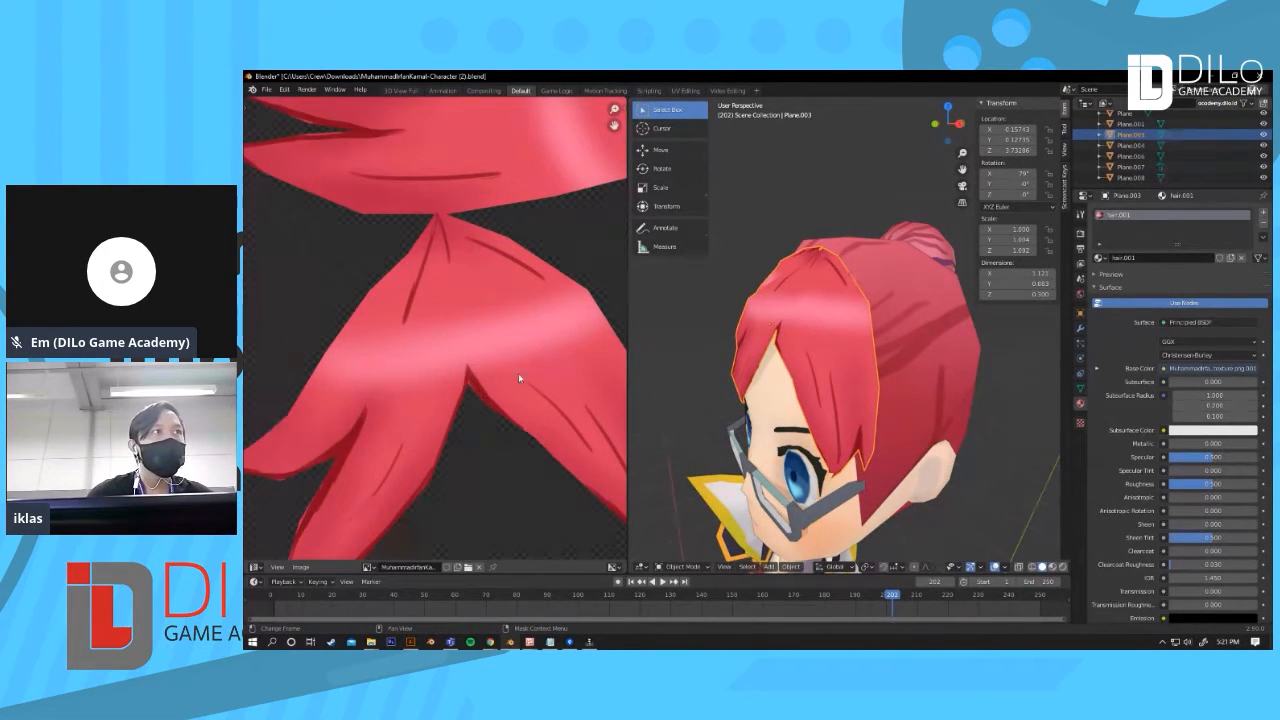
{"action": "scroll", "coordinate": [518, 373], "scroll_direction": "down", "scroll_amount": 2}
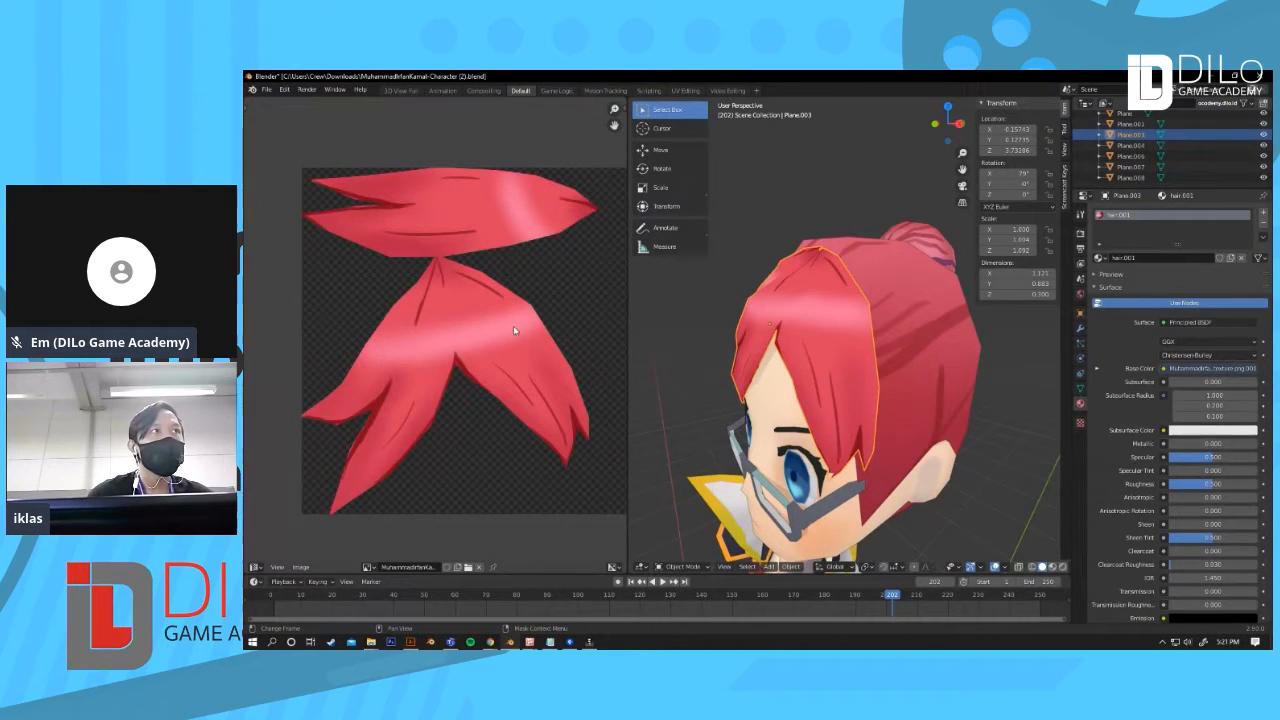
Step: Toggle Edit Mode on the hair cap, then select the front hair strands and show their UVs again
{"action": "left_click", "coordinate": [925, 332]}
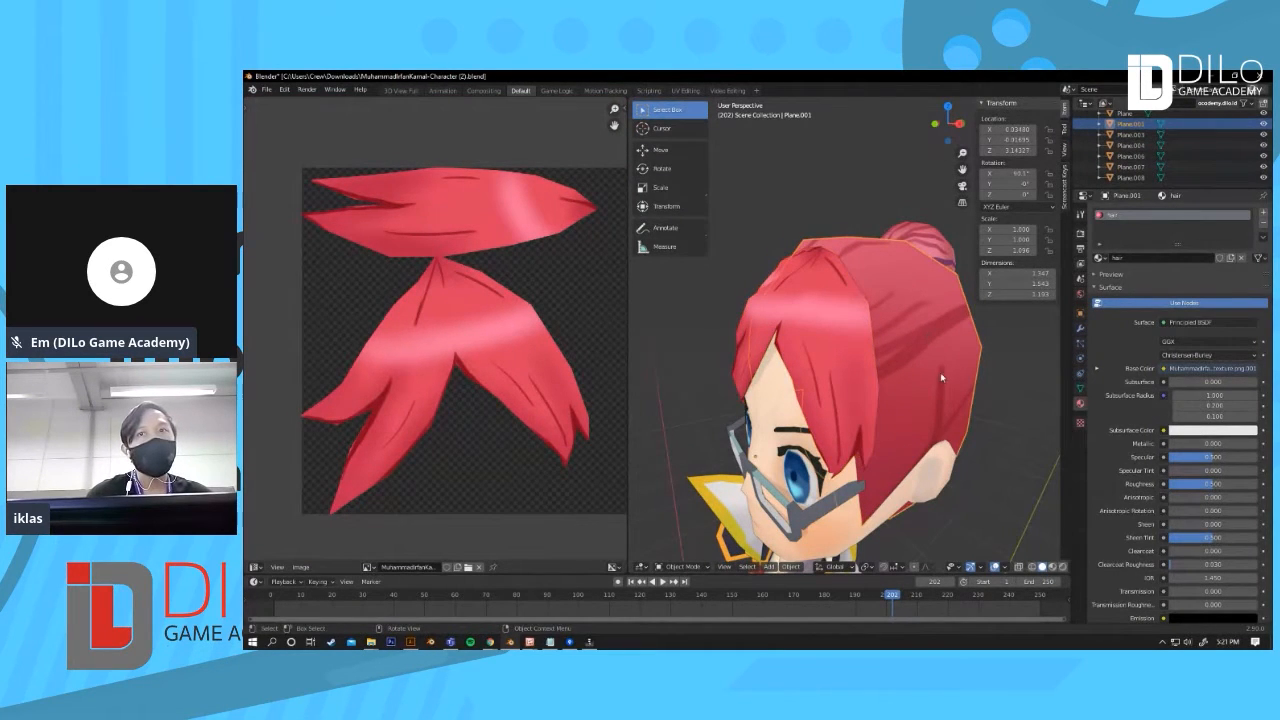
{"action": "key", "text": "Tab"}
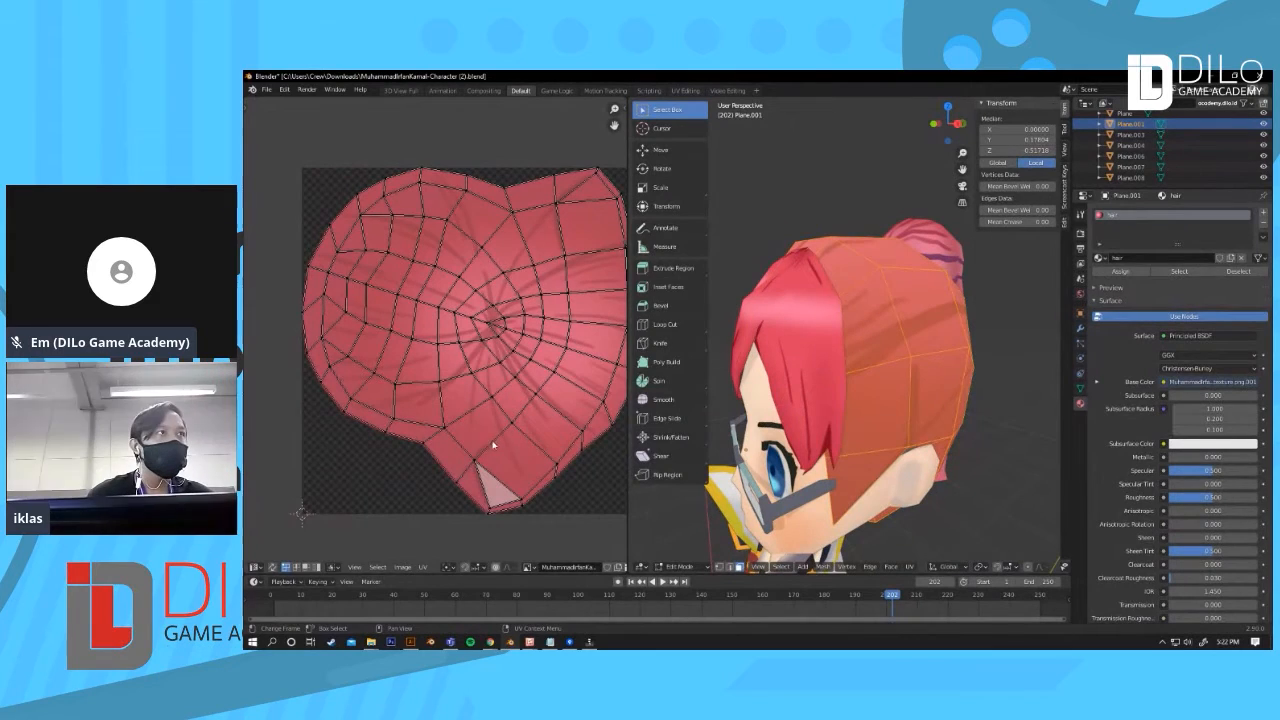
{"action": "key", "text": "Tab"}
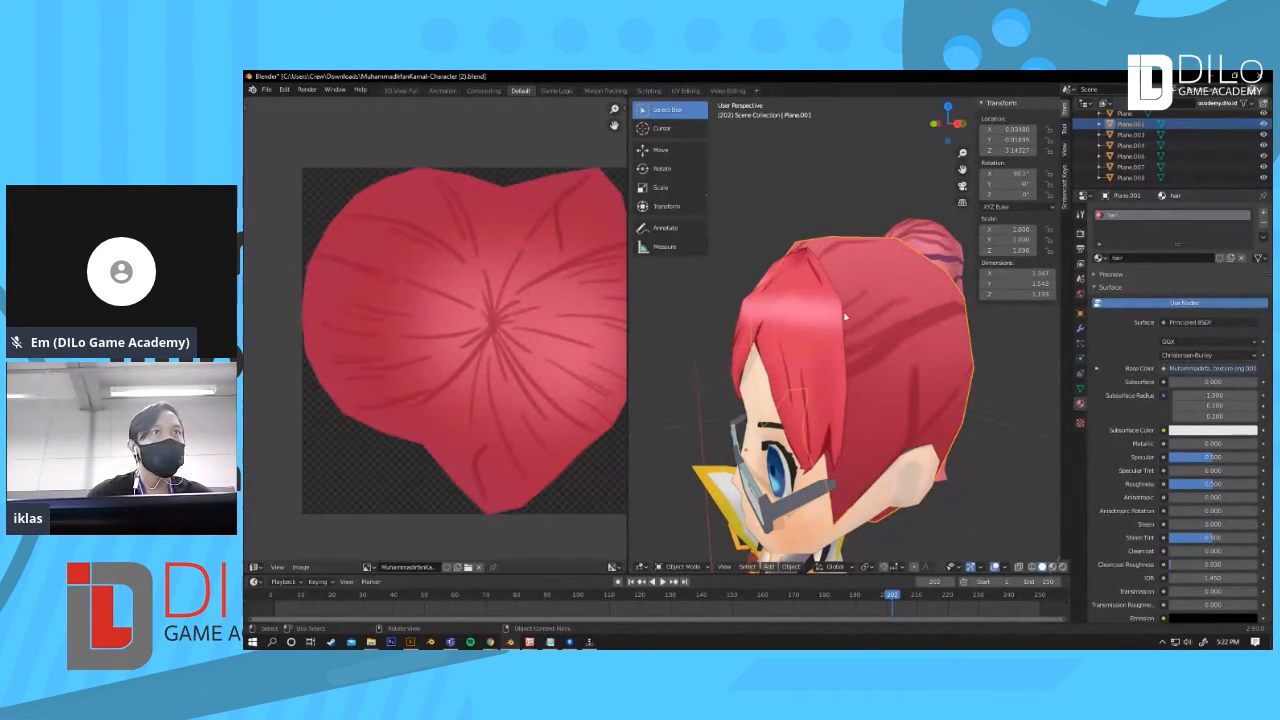
{"action": "left_click", "coordinate": [768, 319]}
{"action": "key", "text": "Tab"}
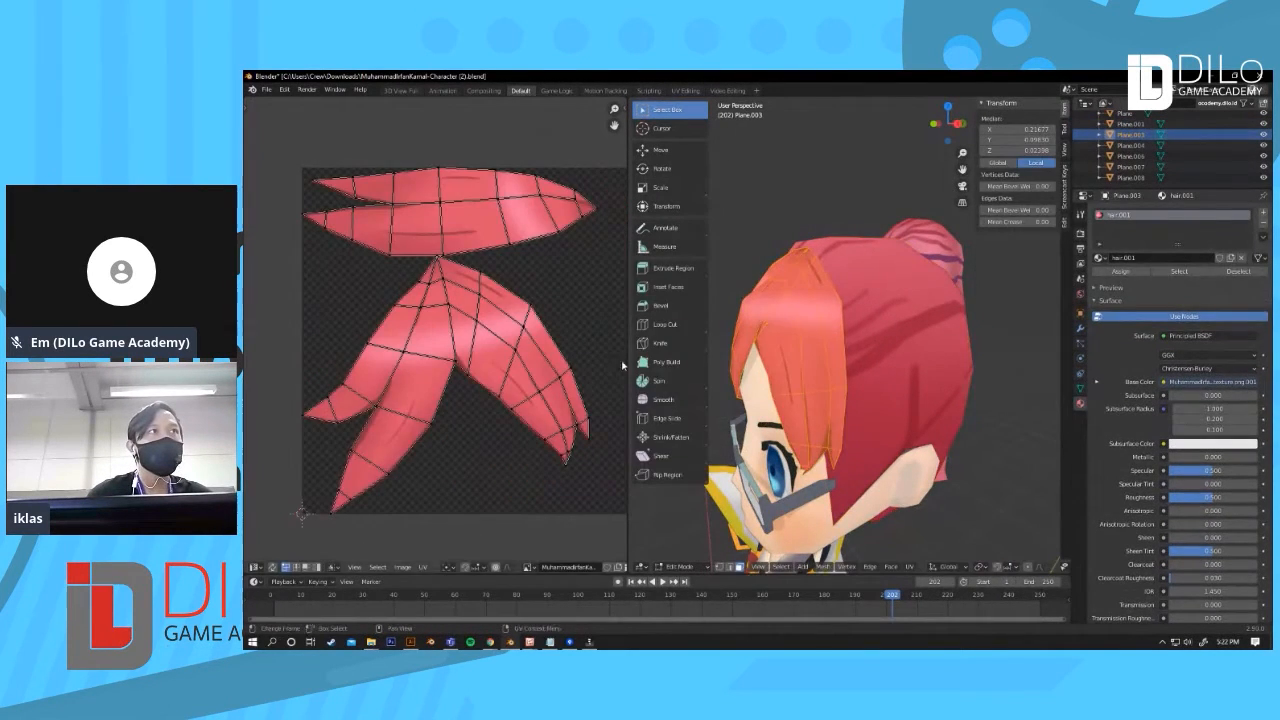
Step: Leave Edit Mode and inspect the whole textured character in the viewport
{"action": "key", "text": "Tab"}
{"action": "scroll", "coordinate": [871, 229], "scroll_direction": "down", "scroll_amount": 5}
{"action": "middle_click_drag", "start_coordinate": [735, 400], "coordinate": [810, 392]}
{"action": "middle_click_drag", "start_coordinate": [914, 336], "coordinate": [914, 396], "text": "shift"}
{"action": "scroll", "coordinate": [888, 303], "scroll_direction": "up", "scroll_amount": 8}
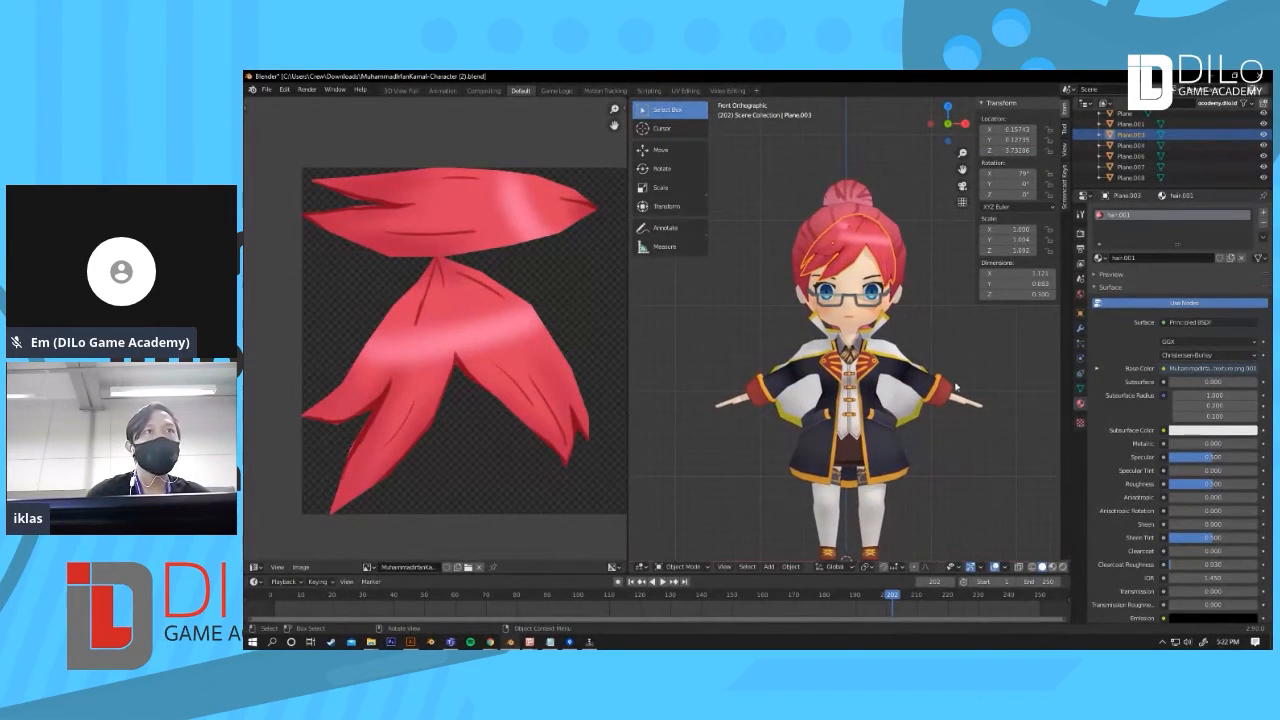
{"action": "mouse_move", "coordinate": [898, 385]}
{"action": "middle_mouse_down"}
{"action": "mouse_move", "coordinate": [873, 380]}
{"action": "mouse_move", "coordinate": [888, 387]}
{"action": "middle_mouse_up"}
{"action": "scroll", "coordinate": [880, 389], "scroll_direction": "down", "scroll_amount": 8}
{"action": "scroll", "coordinate": [864, 380], "scroll_direction": "down", "scroll_amount": 3}
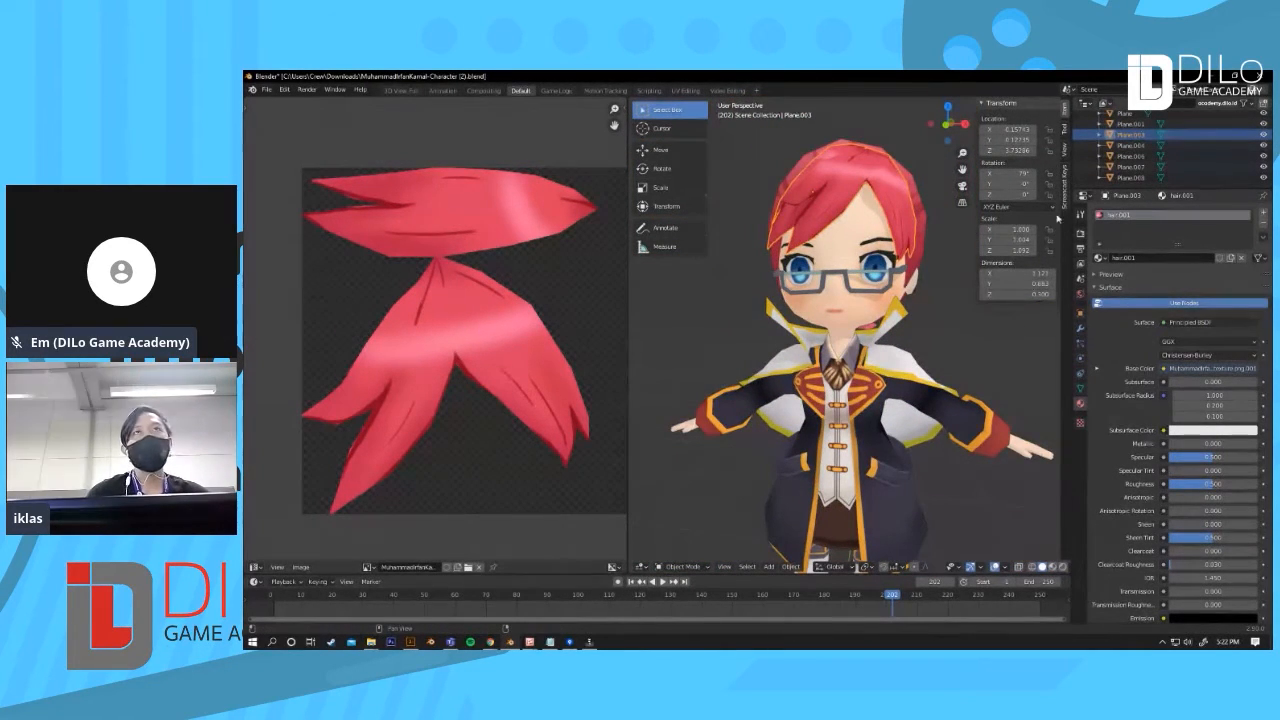
{"action": "scroll", "coordinate": [986, 383], "scroll_direction": "down", "scroll_amount": 5}
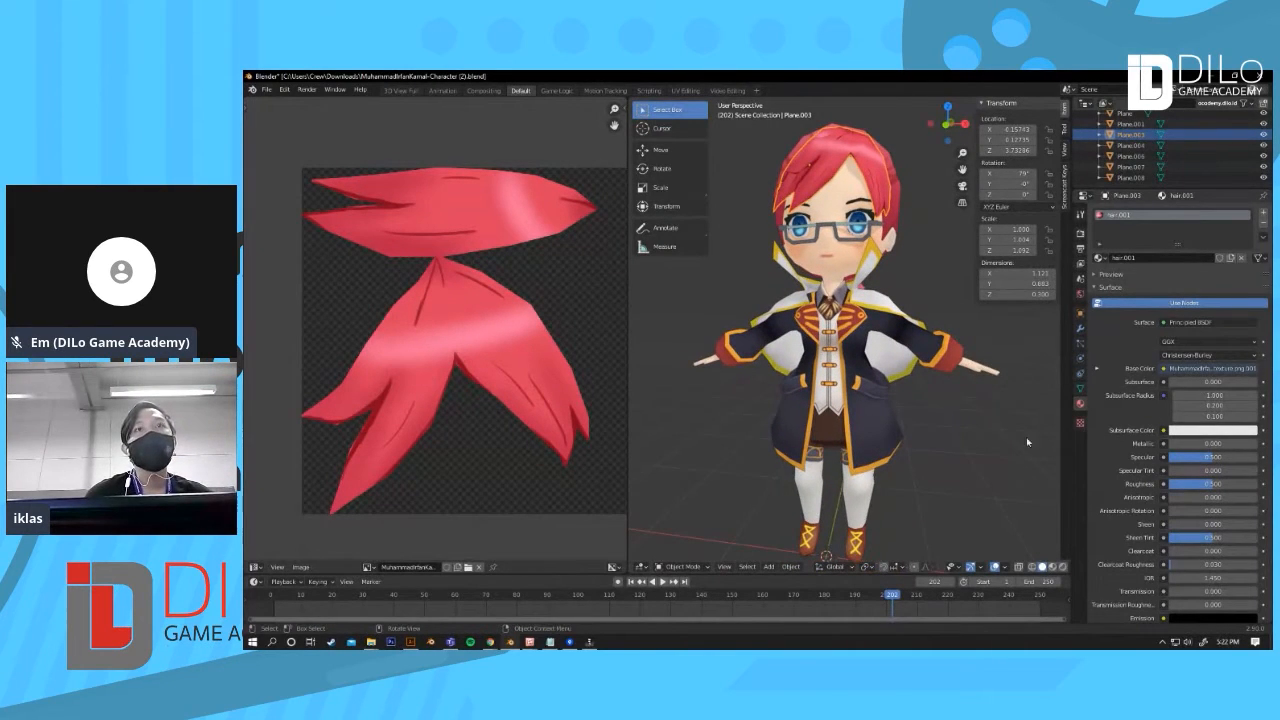
Step: Widen the 3D viewport by shrinking the image editor area
{"action": "left_click", "coordinate": [1042, 567]}
{"action": "left_click", "coordinate": [1052, 567]}
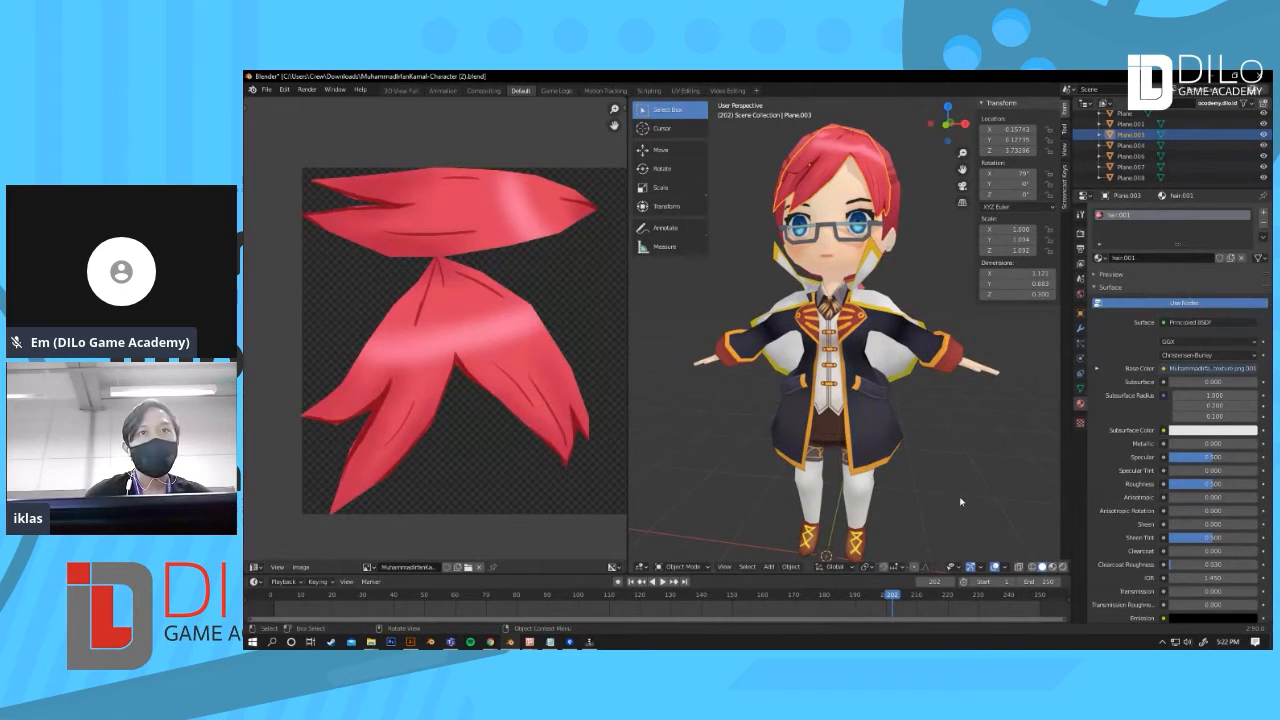
{"action": "left_click_drag", "start_coordinate": [628, 451], "coordinate": [548, 451]}
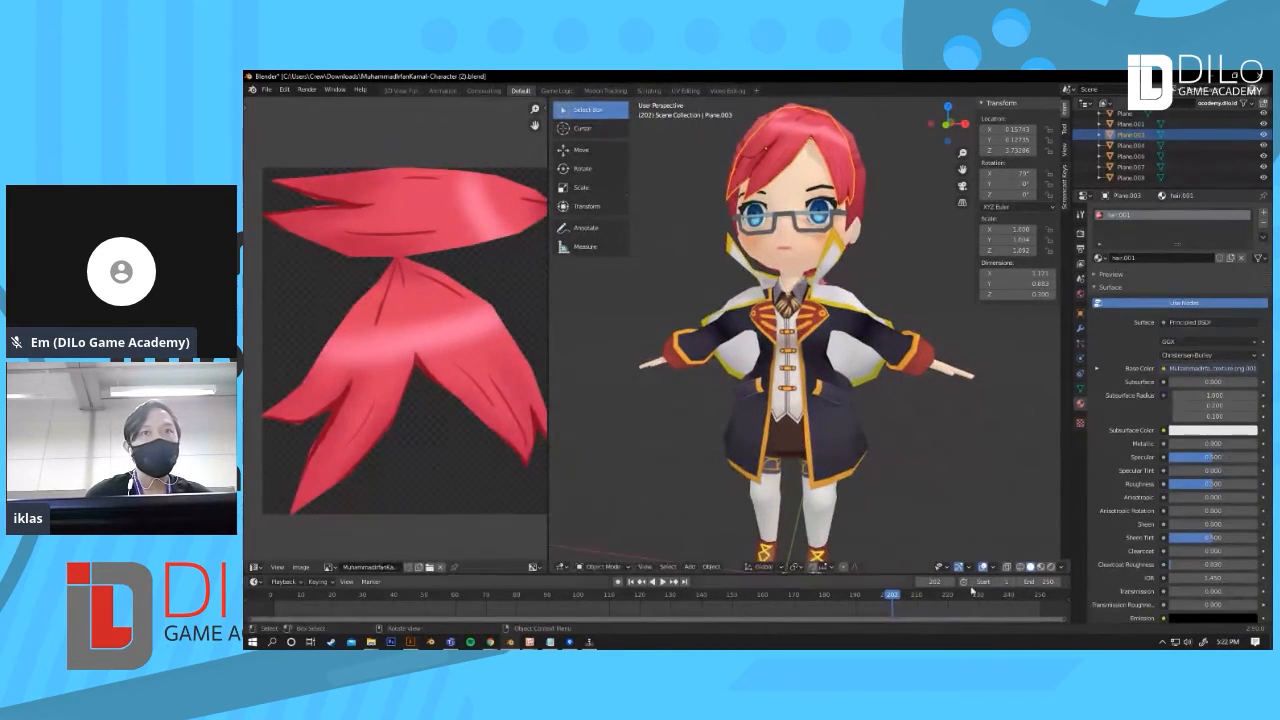
Step: Open the viewport shading options and orbit around the textured character to inspect it from several angles
{"action": "left_click", "coordinate": [1064, 567]}
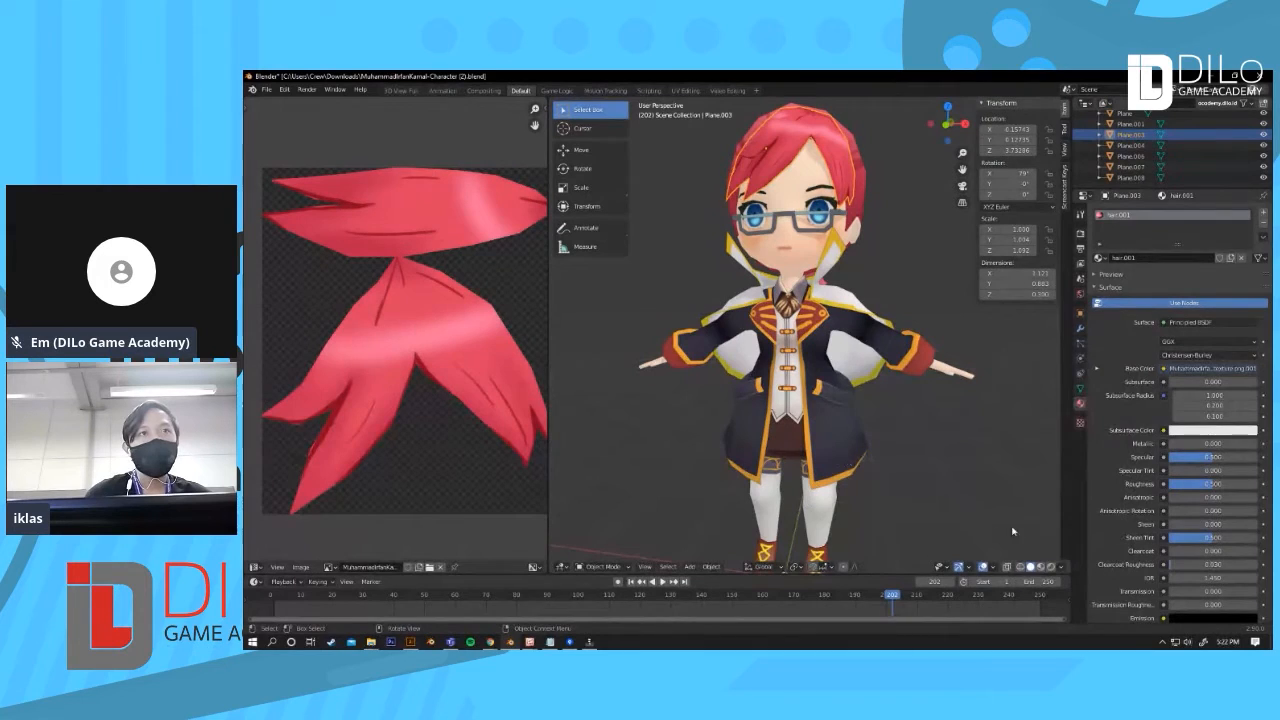
{"action": "left_click", "coordinate": [1063, 567]}
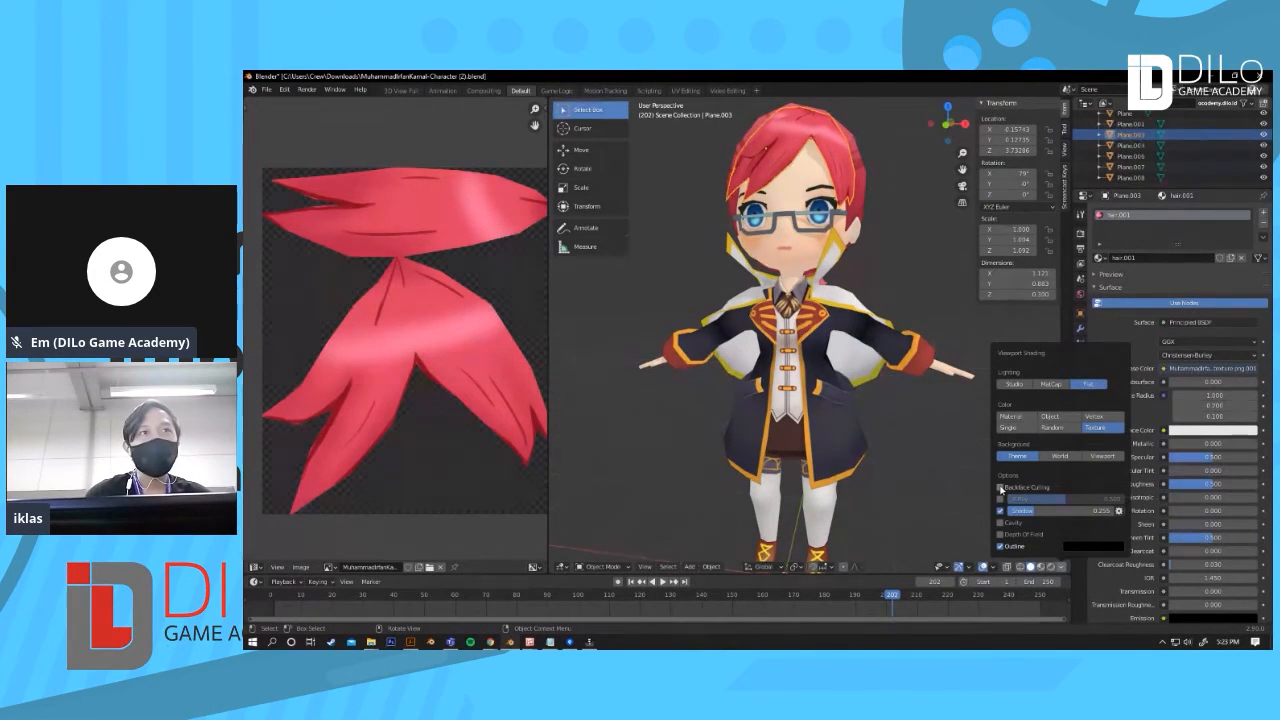
{"action": "middle_click_drag", "start_coordinate": [946, 442], "coordinate": [691, 391]}
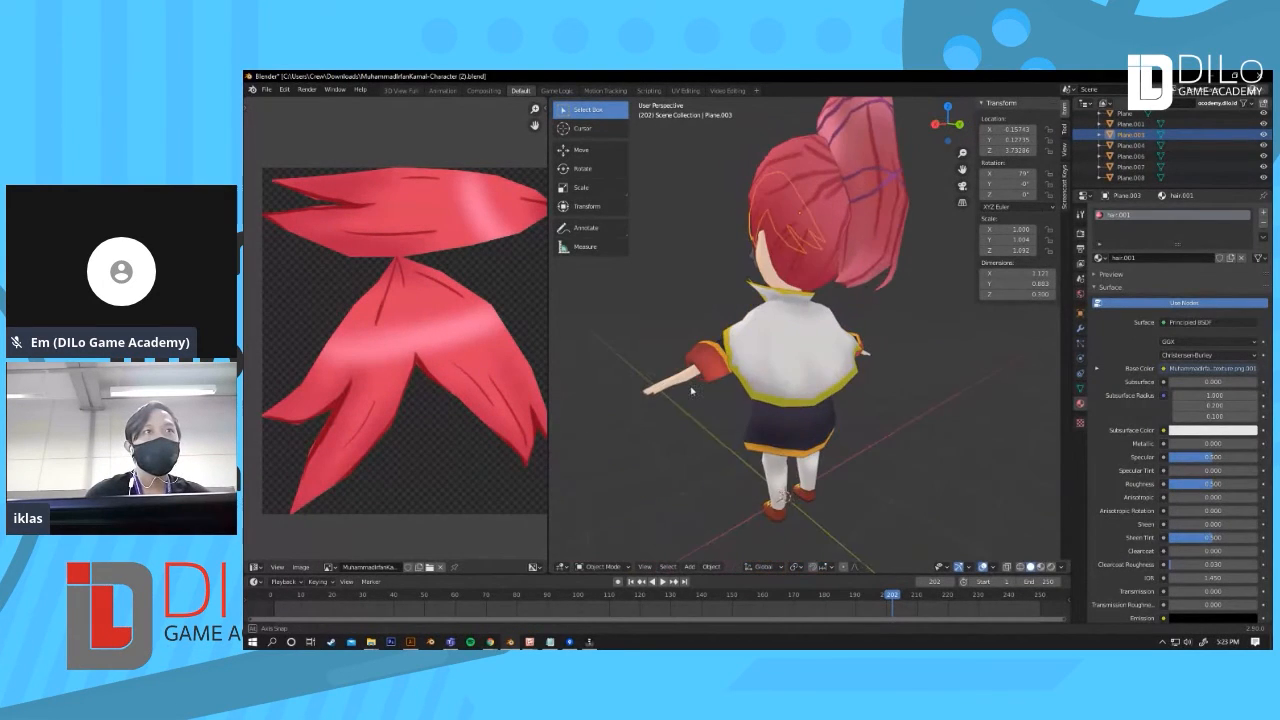
{"action": "scroll", "coordinate": [758, 383], "scroll_direction": "up", "scroll_amount": 4}
{"action": "middle_click_drag", "start_coordinate": [728, 403], "coordinate": [880, 442]}
{"action": "scroll", "coordinate": [880, 442], "scroll_direction": "up", "scroll_amount": 2}
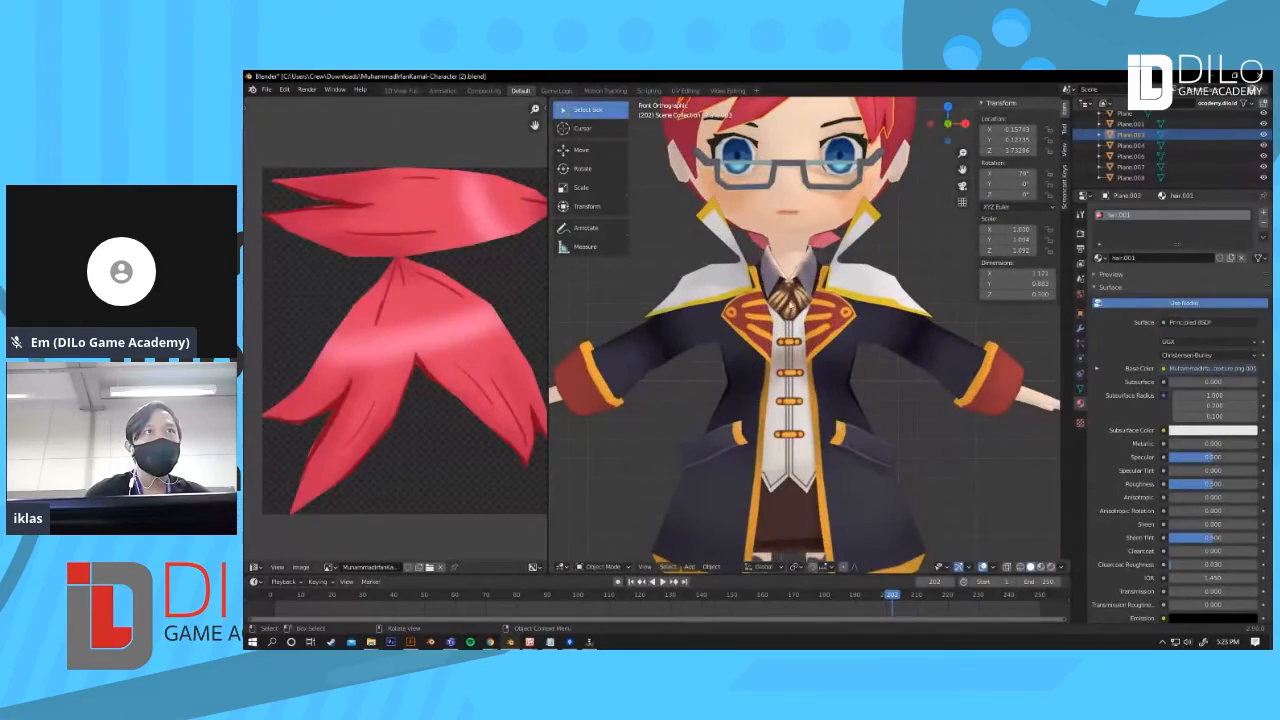
{"action": "middle_click_drag", "start_coordinate": [823, 260], "coordinate": [802, 368], "text": "shift"}
{"action": "scroll", "coordinate": [829, 371], "scroll_direction": "up", "scroll_amount": 3}
{"action": "scroll", "coordinate": [806, 398], "scroll_direction": "down", "scroll_amount": 5}
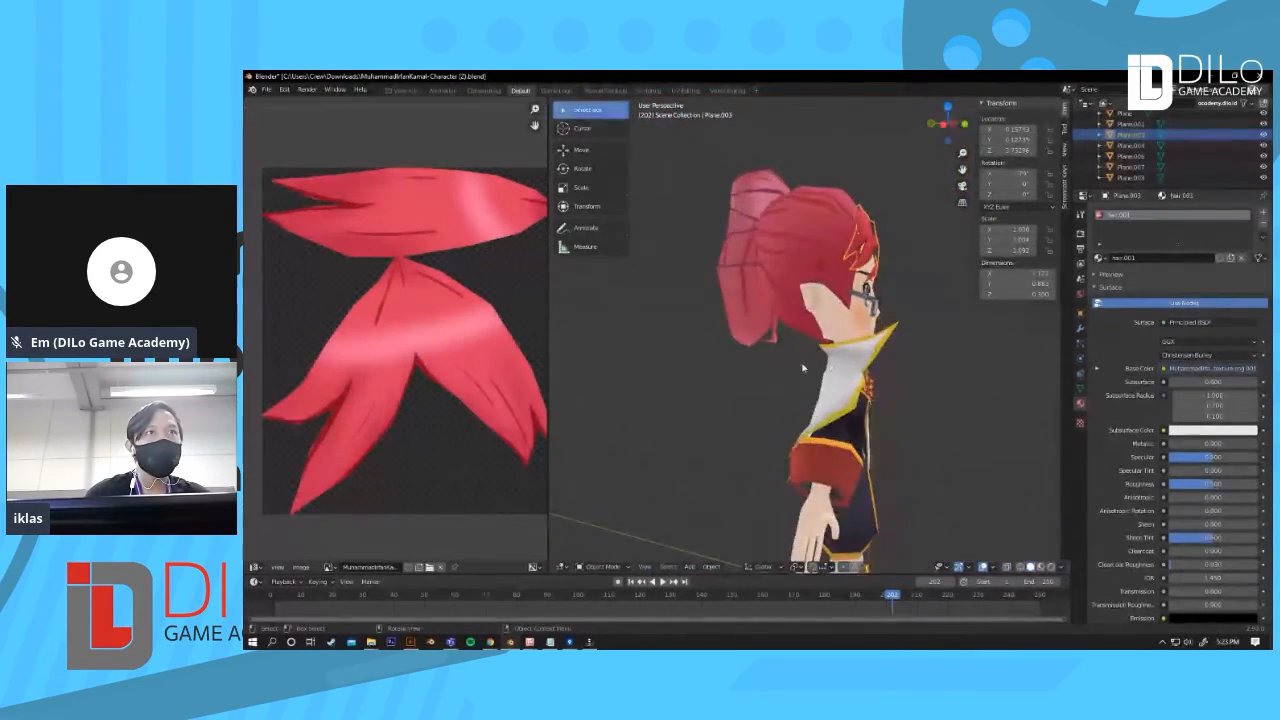
{"action": "middle_click_drag", "start_coordinate": [958, 453], "coordinate": [881, 458]}
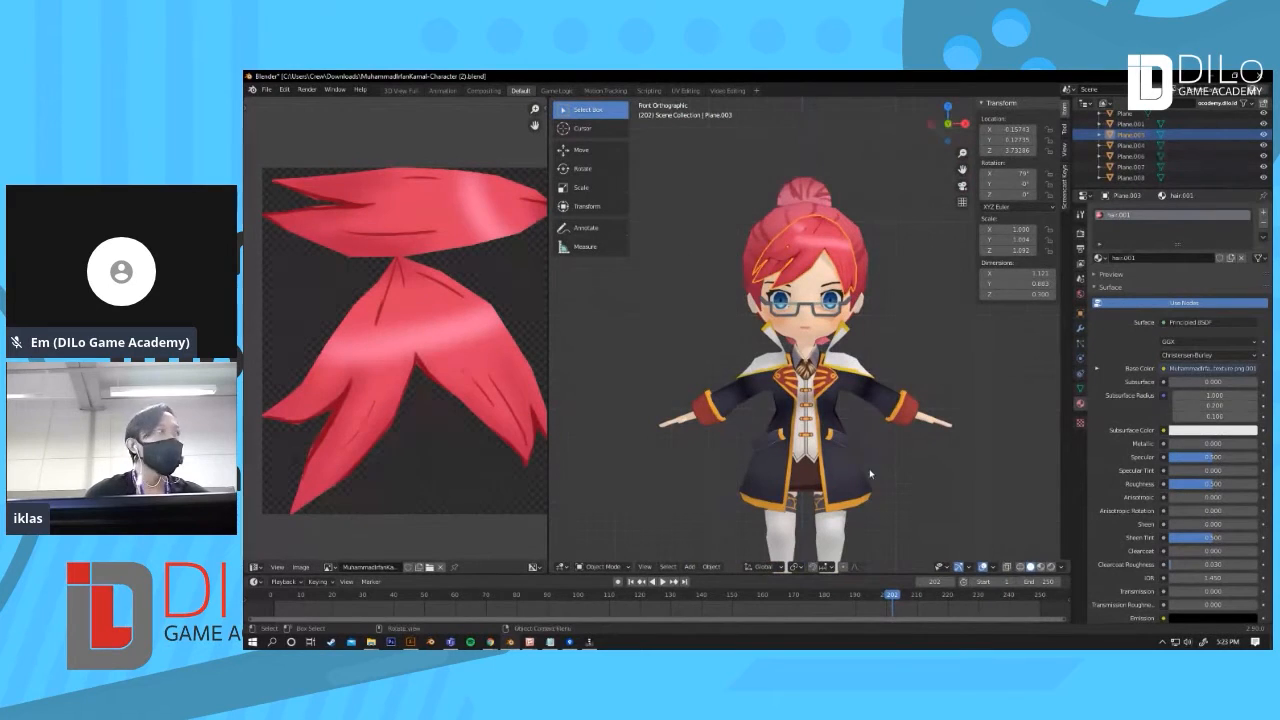
{"action": "middle_click_drag", "start_coordinate": [881, 495], "coordinate": [869, 442], "text": "shift"}
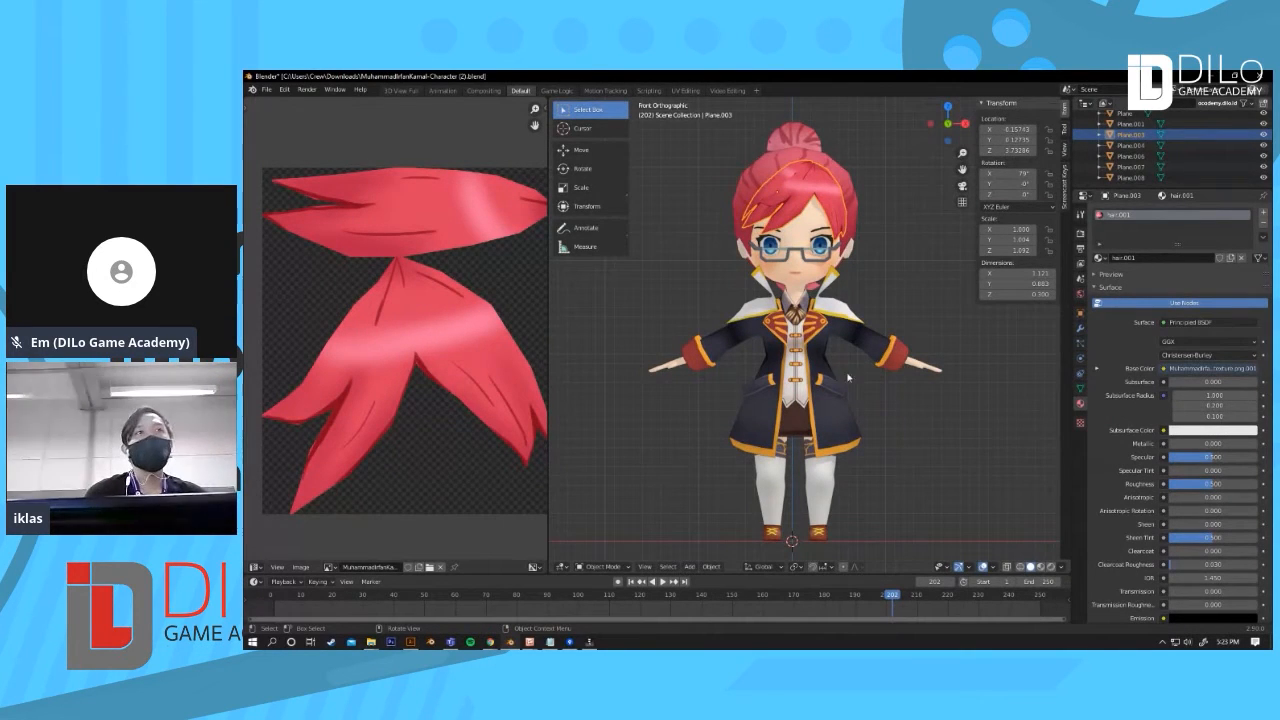
{"action": "scroll", "coordinate": [888, 408], "scroll_direction": "up", "scroll_amount": 1}
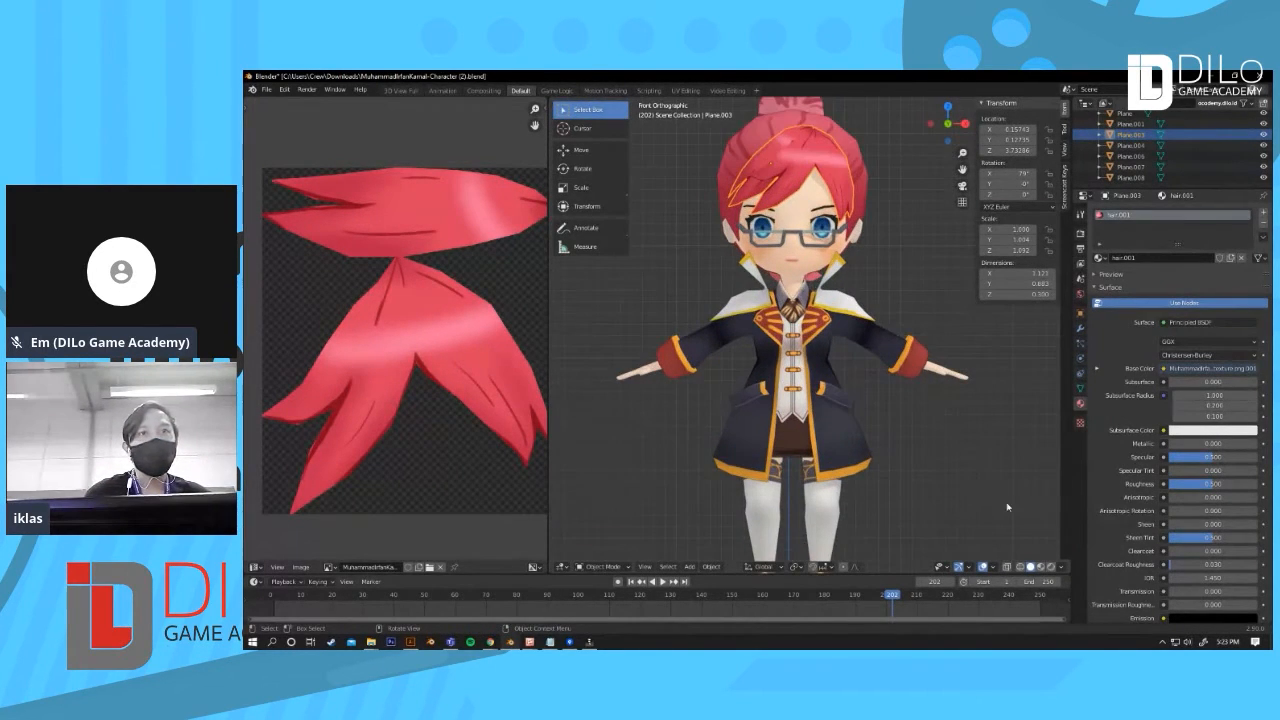
Step: Toggle X-ray and Backface Culling in the viewport shading options
{"action": "left_click", "coordinate": [1054, 569]}
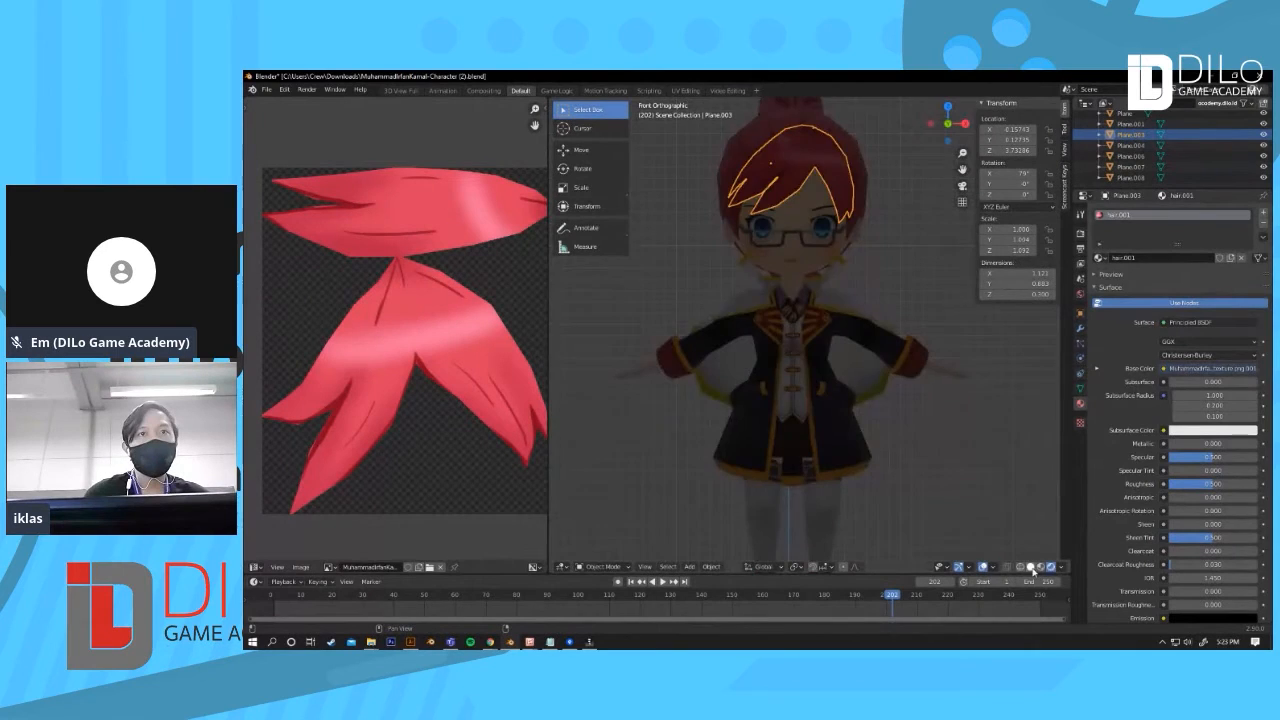
{"action": "left_click", "coordinate": [1031, 567]}
{"action": "left_click", "coordinate": [1063, 567]}
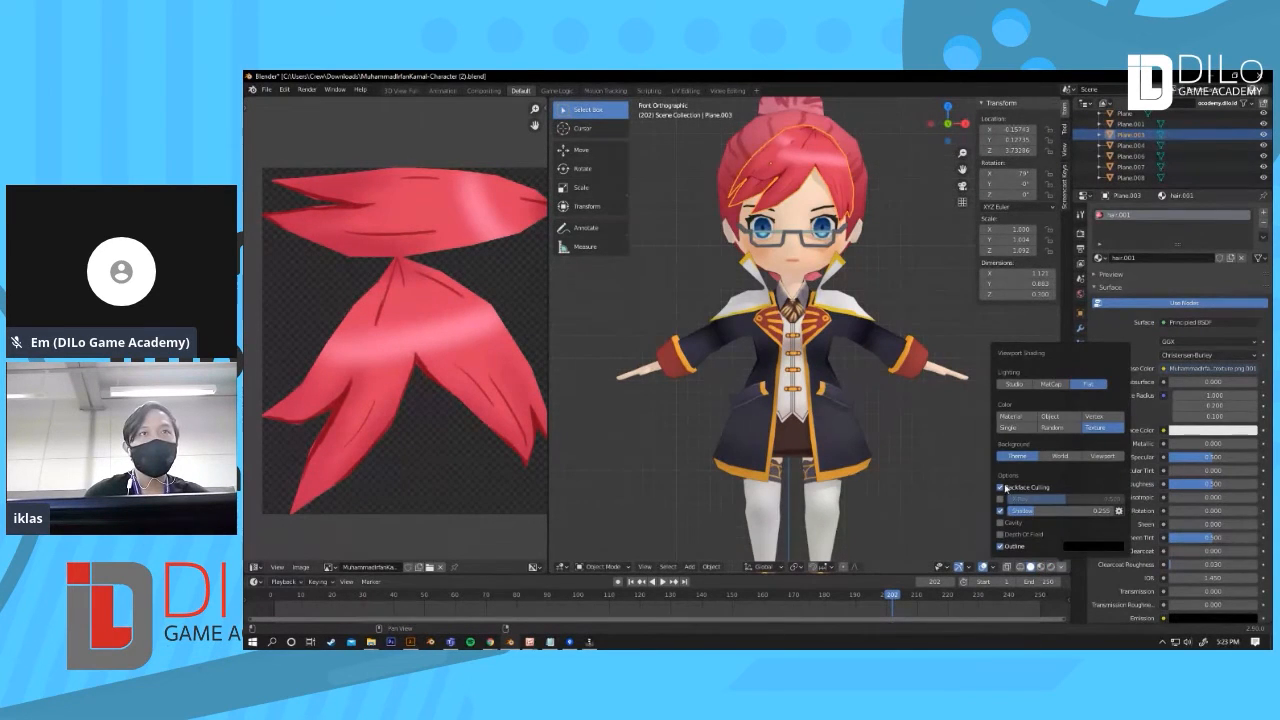
{"action": "left_click", "coordinate": [1002, 487]}
{"action": "left_click", "coordinate": [942, 422]}
{"action": "scroll", "coordinate": [942, 422], "scroll_direction": "down", "scroll_amount": 2}
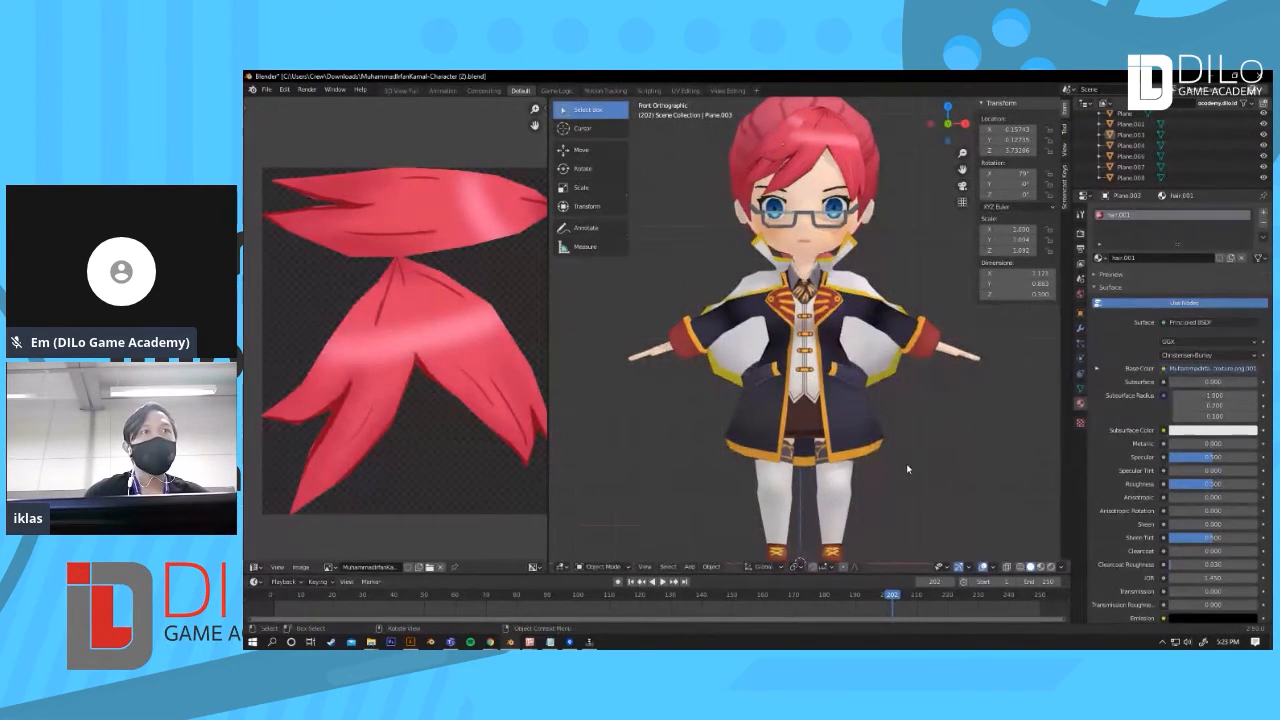
{"action": "middle_click_drag", "start_coordinate": [904, 413], "coordinate": [840, 436]}
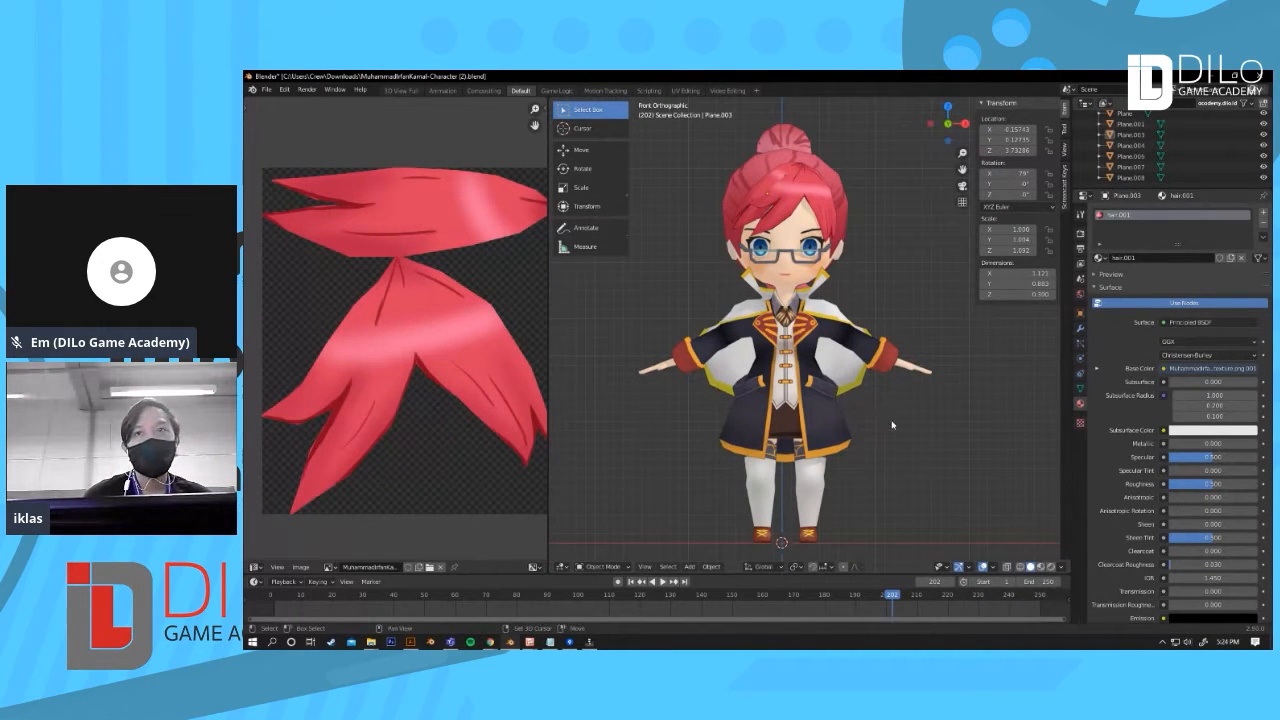
{"action": "middle_click_drag", "start_coordinate": [890, 423], "coordinate": [898, 420], "text": "shift"}
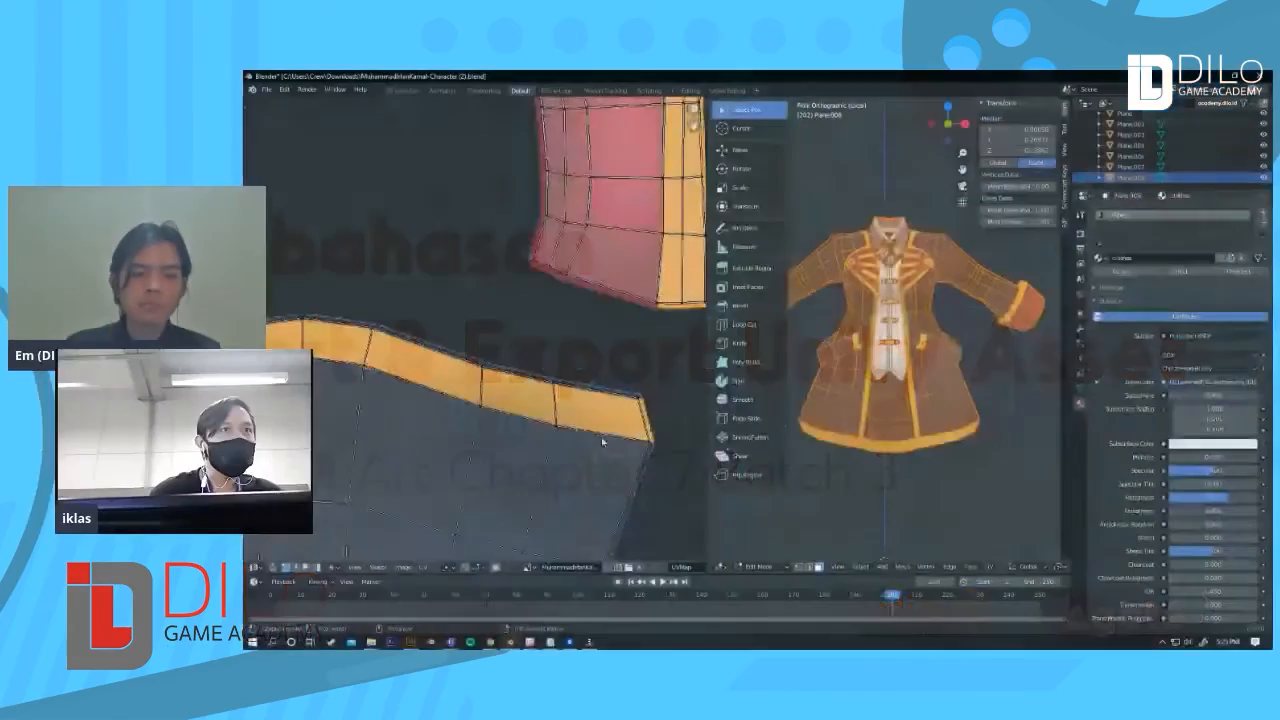
Step: Examine the coat's UV layout next to the clothes mesh in Edit Mode
{"action": "scroll", "coordinate": [591, 452], "scroll_direction": "up", "scroll_amount": 4}
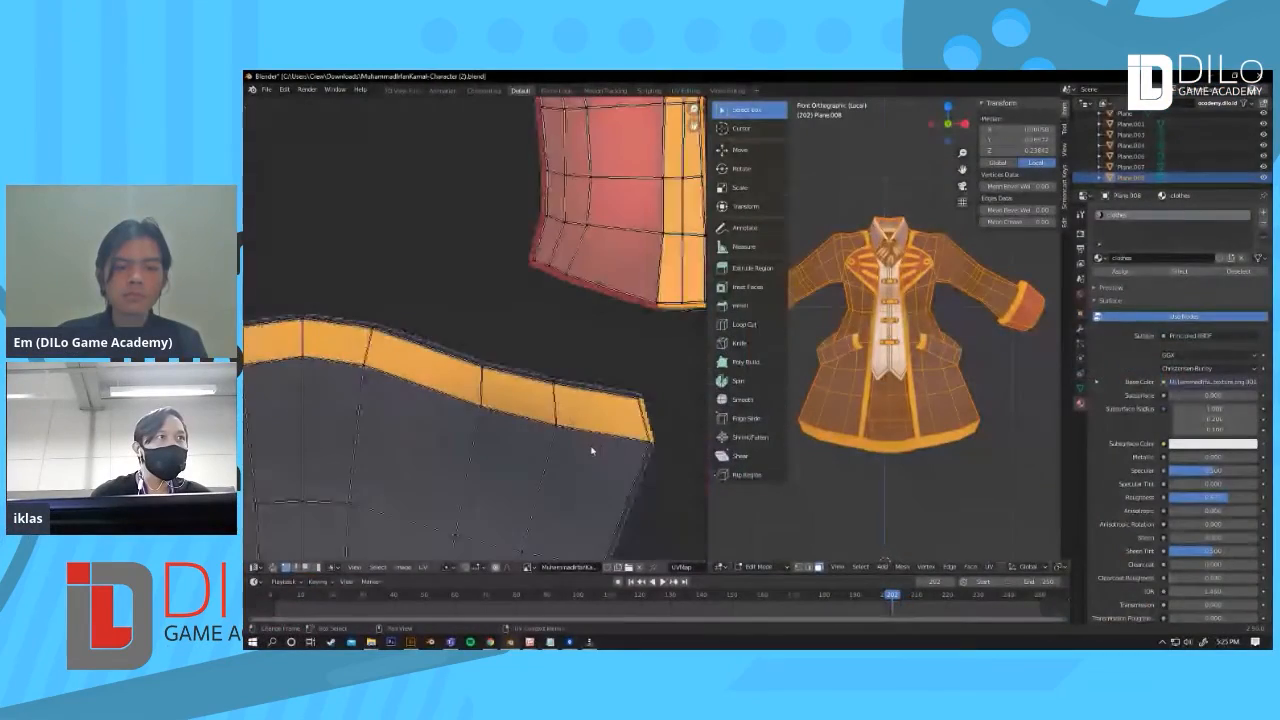
{"action": "middle_click_drag", "start_coordinate": [713, 458], "coordinate": [727, 477]}
{"action": "scroll", "coordinate": [606, 466], "scroll_direction": "down", "scroll_amount": 4}
{"action": "middle_click_drag", "start_coordinate": [434, 406], "coordinate": [505, 420]}
{"action": "scroll", "coordinate": [505, 420], "scroll_direction": "up", "scroll_amount": 2}
{"action": "scroll", "coordinate": [665, 428], "scroll_direction": "up", "scroll_amount": 4}
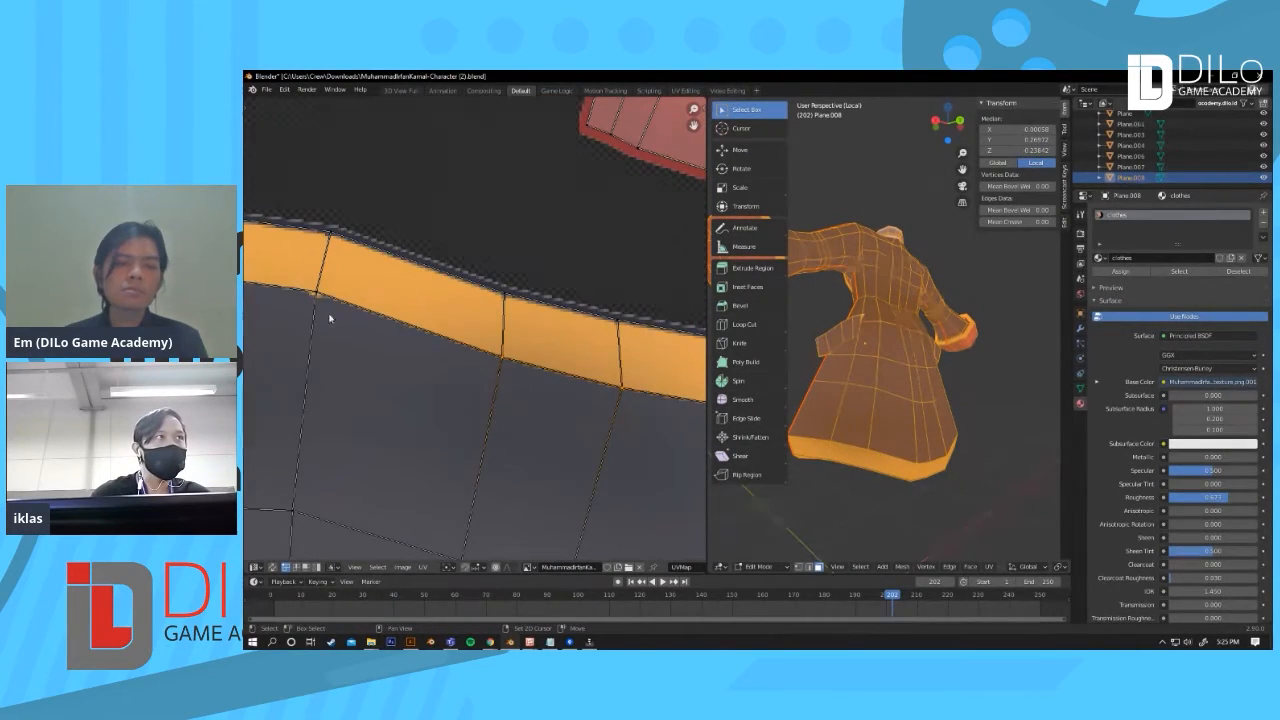
Step: Box-select the coat's hem UVs and nudge them slightly
{"action": "scroll", "coordinate": [420, 338], "scroll_direction": "down", "scroll_amount": 2}
{"action": "middle_click_drag", "start_coordinate": [315, 303], "coordinate": [427, 320]}
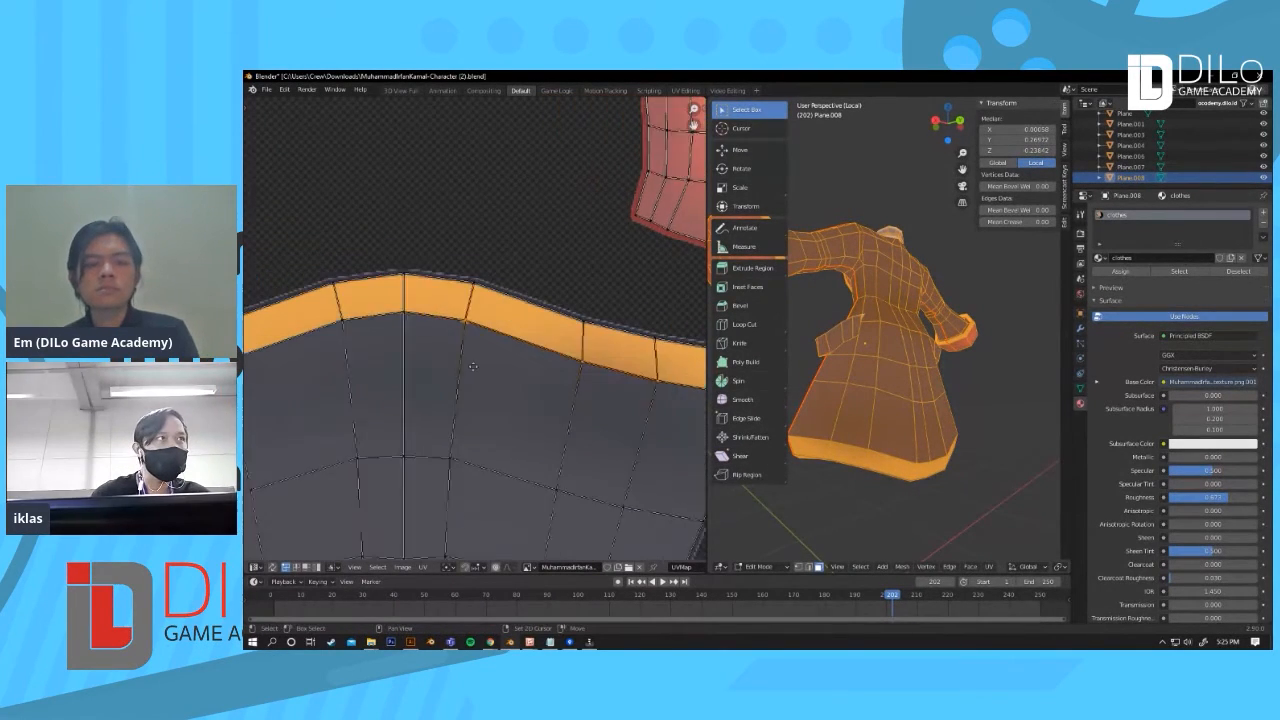
{"action": "middle_click_drag", "start_coordinate": [361, 330], "coordinate": [645, 470]}
{"action": "key", "text": "g"}
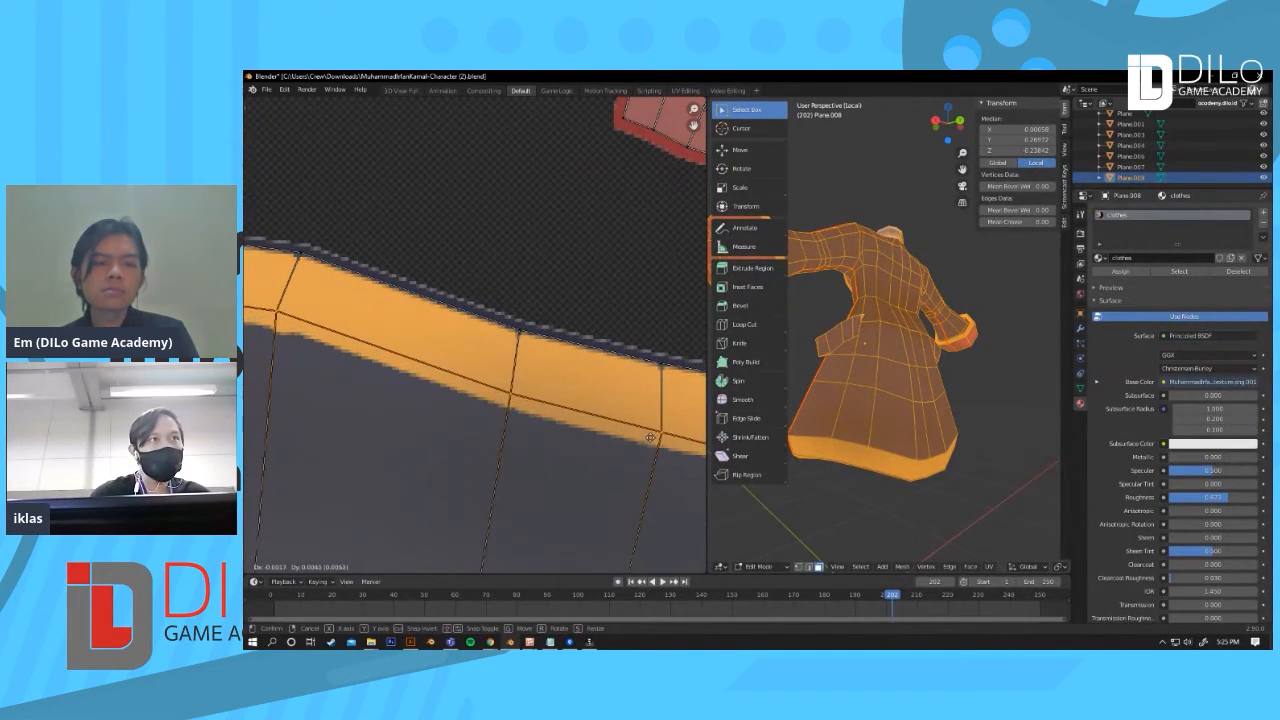
{"action": "left_click", "coordinate": [651, 426]}
Step: Leave Edit Mode and view the coat's hem texture on the model
{"action": "key", "text": "Tab"}
{"action": "scroll", "coordinate": [937, 446], "scroll_direction": "up", "scroll_amount": 5}
{"action": "middle_click_drag", "start_coordinate": [933, 456], "coordinate": [870, 464]}
{"action": "scroll", "coordinate": [783, 464], "scroll_direction": "down", "scroll_amount": 5}
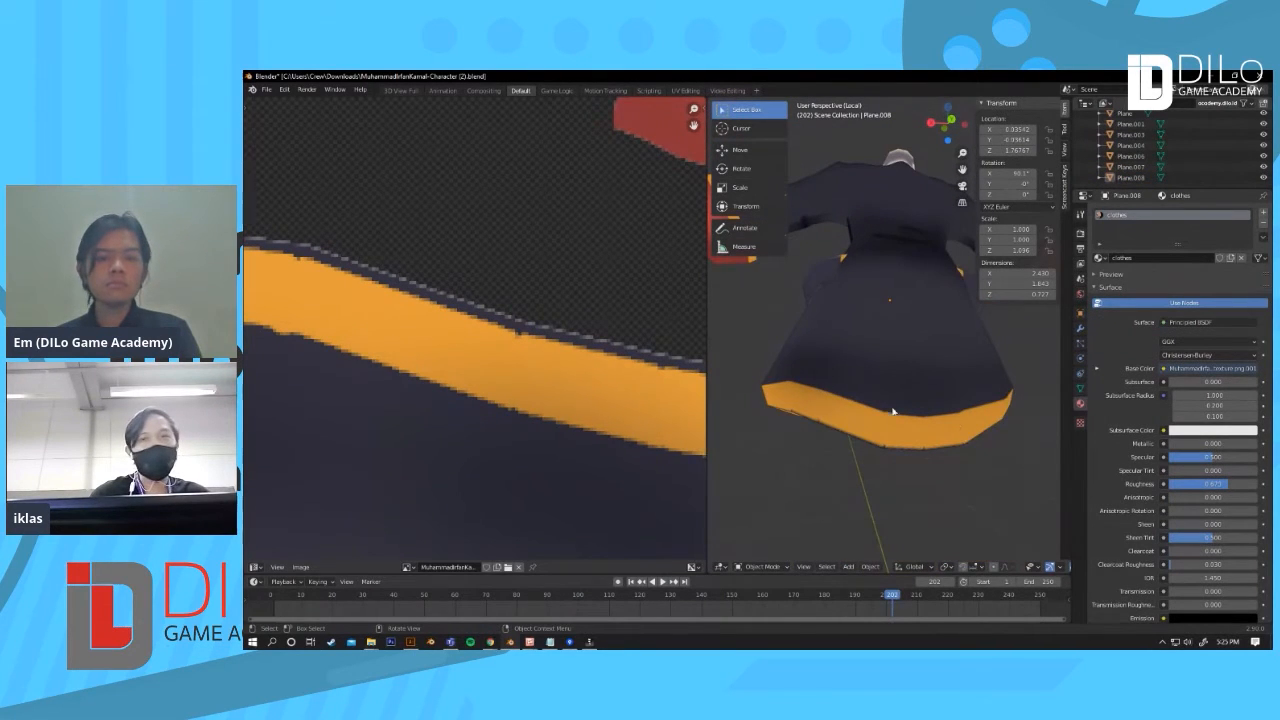
Step: Re-enter Edit Mode on the clothes and inspect the coat's UV islands
{"action": "key", "text": "Tab"}
{"action": "scroll", "coordinate": [531, 383], "scroll_direction": "down", "scroll_amount": 4}
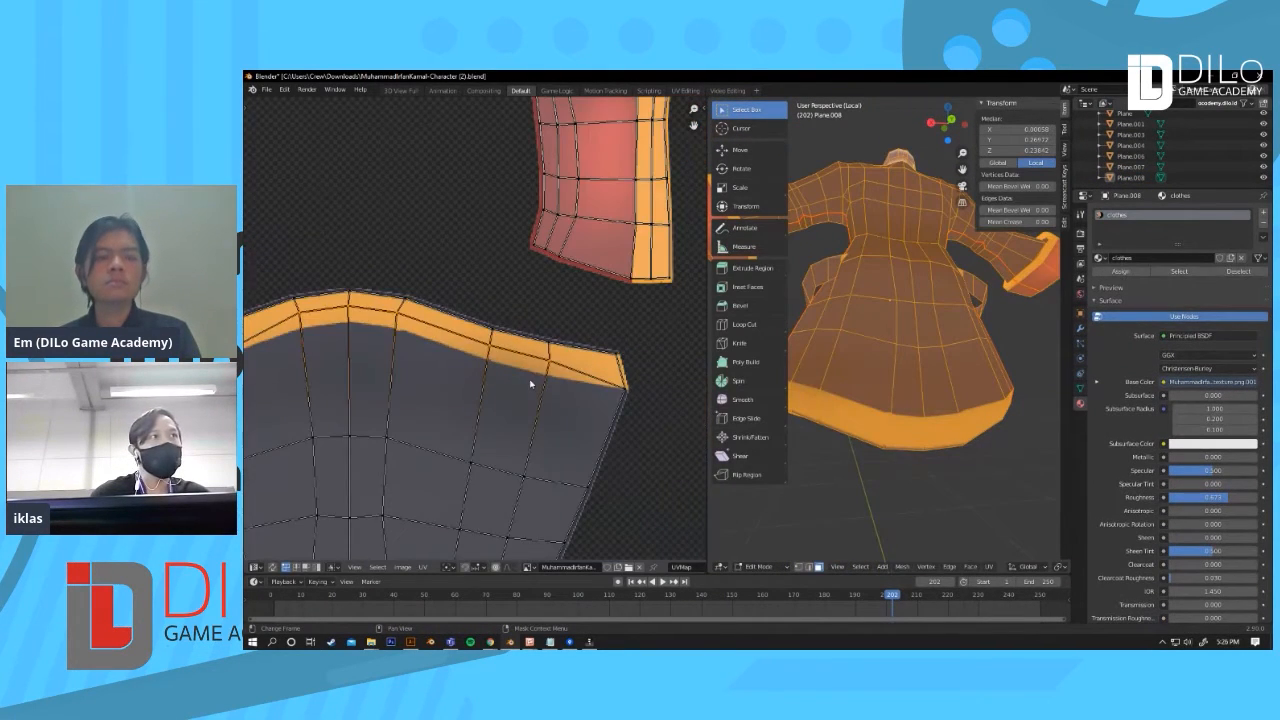
{"action": "scroll", "coordinate": [531, 384], "scroll_direction": "up", "scroll_amount": 2}
{"action": "scroll", "coordinate": [531, 383], "scroll_direction": "up", "scroll_amount": 3}
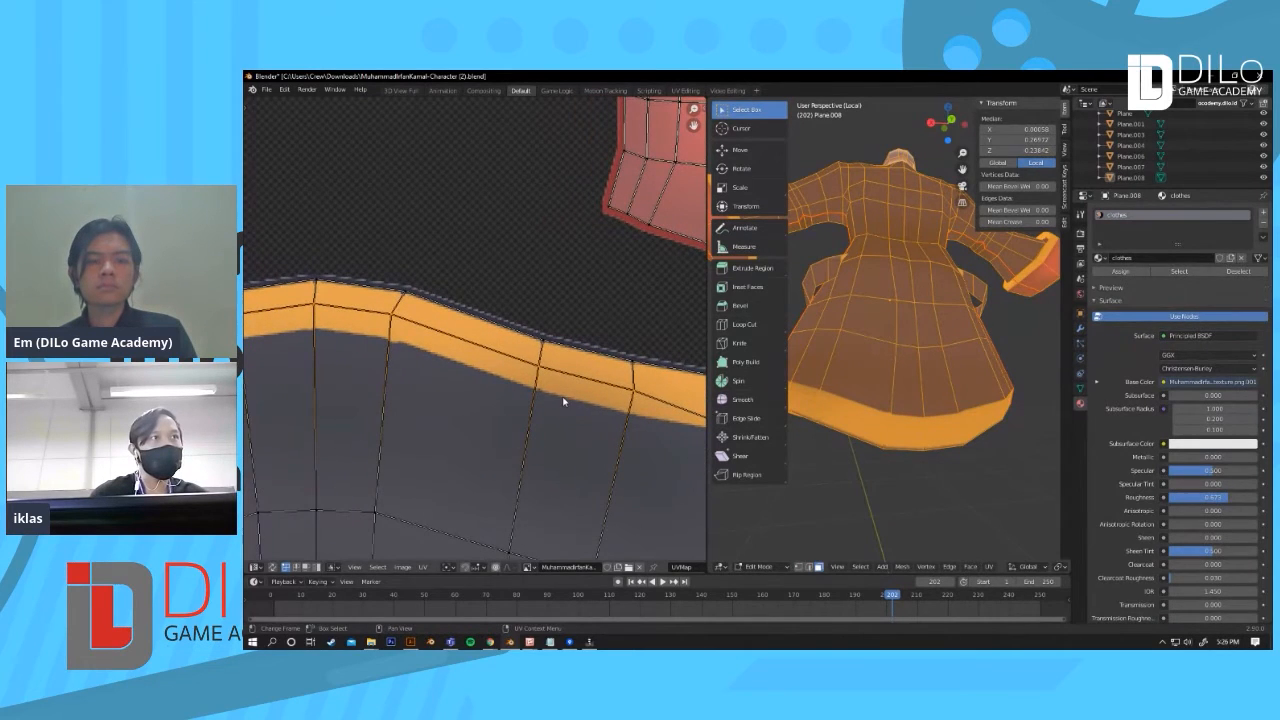
{"action": "key", "text": "Tab"}
{"action": "key", "text": "Tab"}
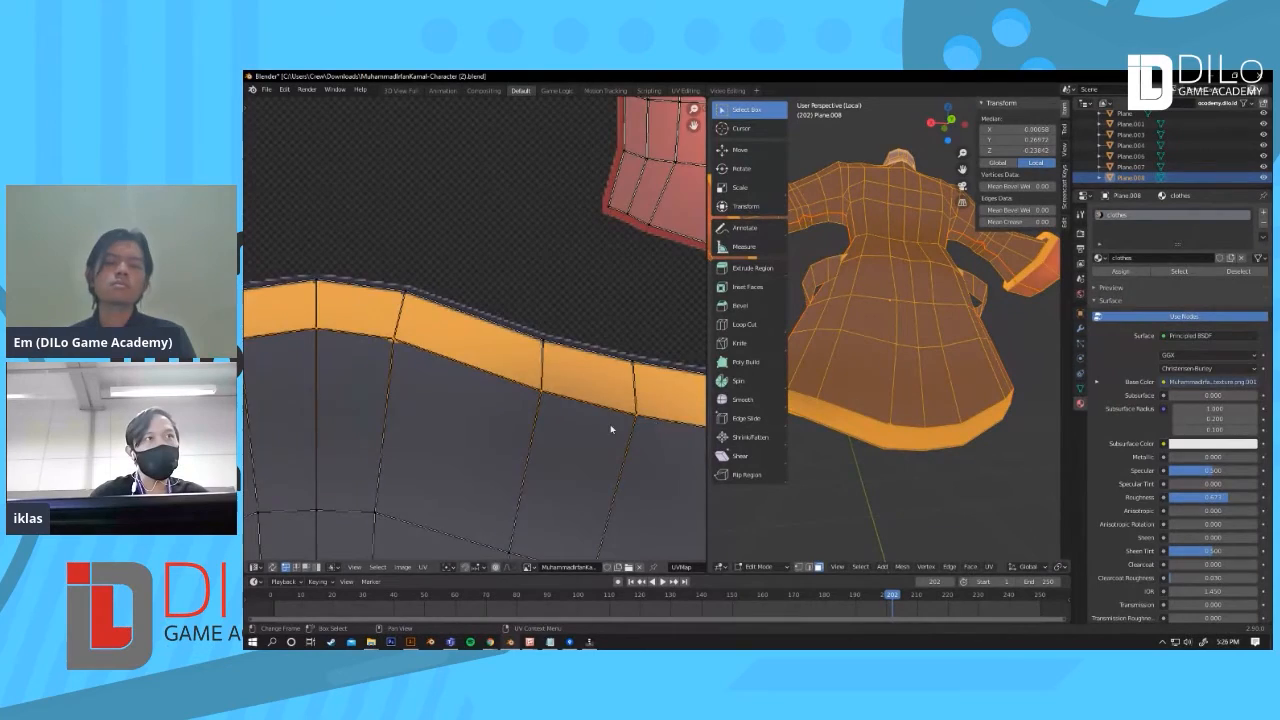
{"action": "scroll", "coordinate": [640, 427], "scroll_direction": "down", "scroll_amount": 3}
{"action": "mouse_move", "coordinate": [613, 402]}
{"action": "middle_mouse_down", "text": "shift"}
{"action": "mouse_move", "coordinate": [655, 399]}
{"action": "mouse_move", "coordinate": [620, 404]}
{"action": "middle_mouse_up", "text": "shift"}
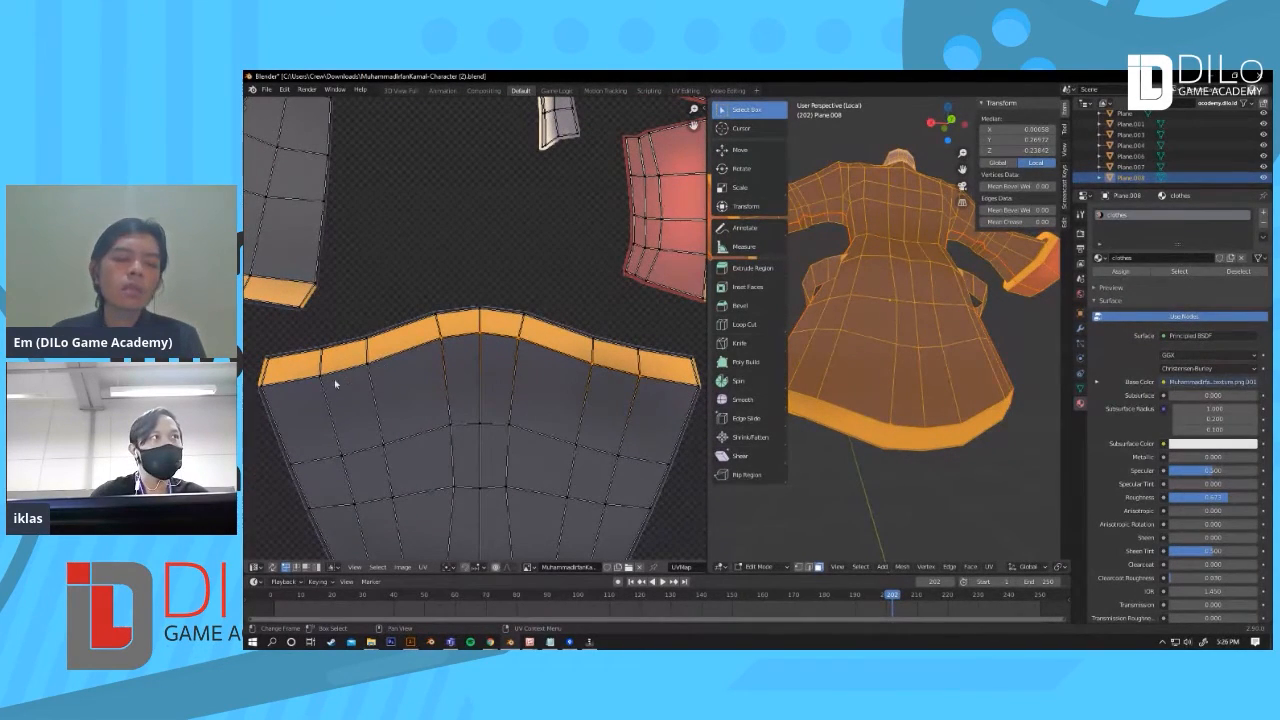
{"action": "scroll", "coordinate": [545, 368], "scroll_direction": "down", "scroll_amount": 3}
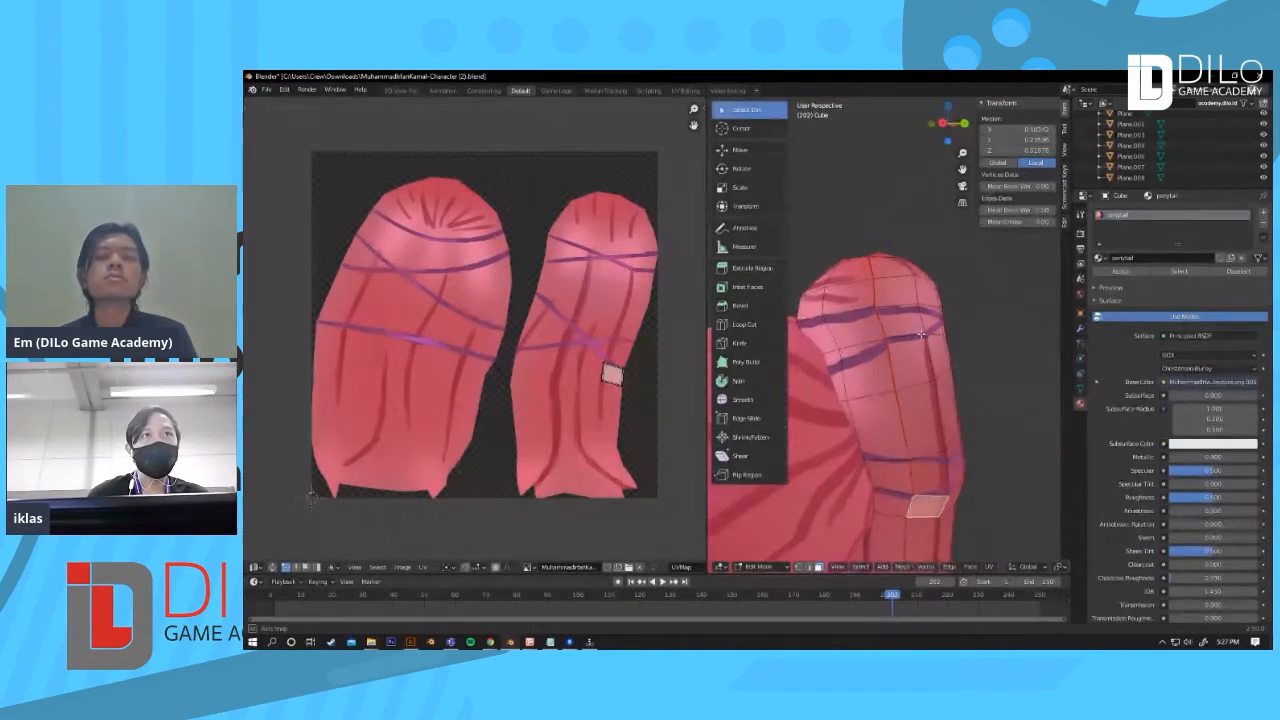
Step: Switch to the ponytail mesh in Edit Mode and select a face on it
{"action": "middle_click_drag", "start_coordinate": [921, 334], "coordinate": [893, 262], "text": "alt"}
{"action": "scroll", "coordinate": [937, 329], "scroll_direction": "up", "scroll_amount": 4}
{"action": "left_click", "coordinate": [900, 368], "text": "shift"}
{"action": "left_click", "coordinate": [893, 262]}
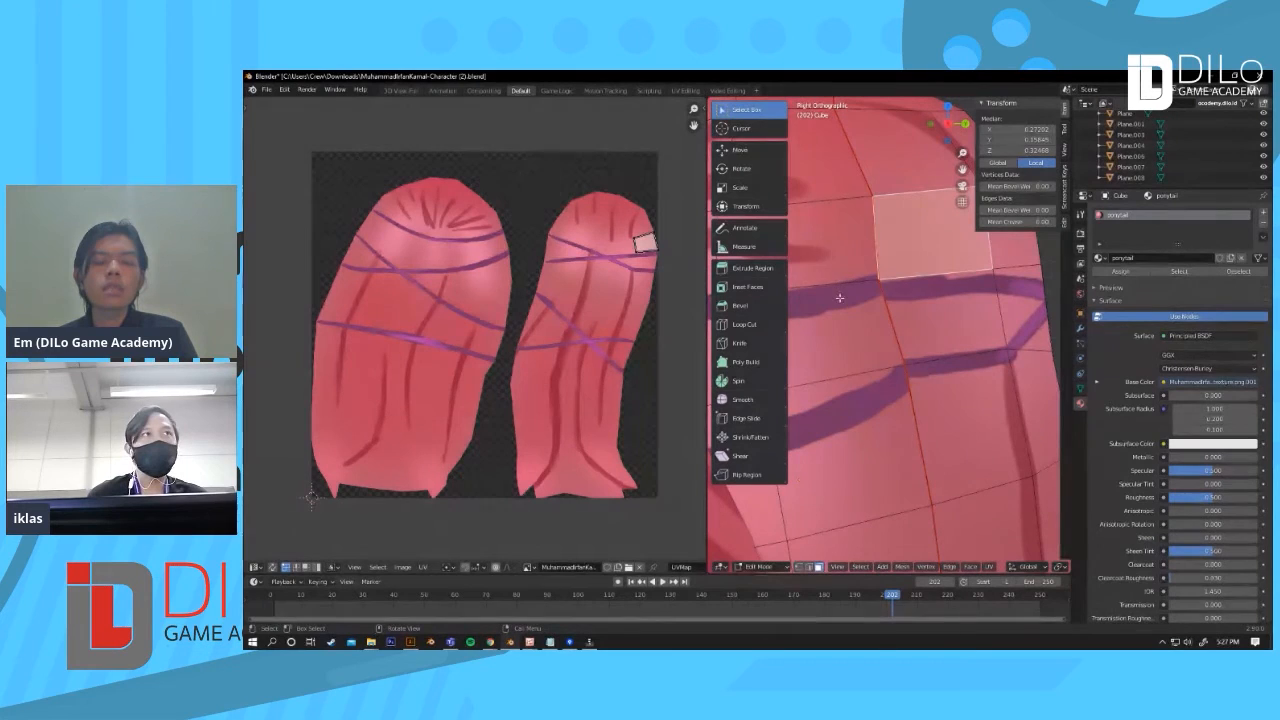
Step: Select a shortest path of ponytail faces to highlight their UV area
{"action": "left_click", "coordinate": [865, 310]}
{"action": "left_click", "coordinate": [958, 398]}
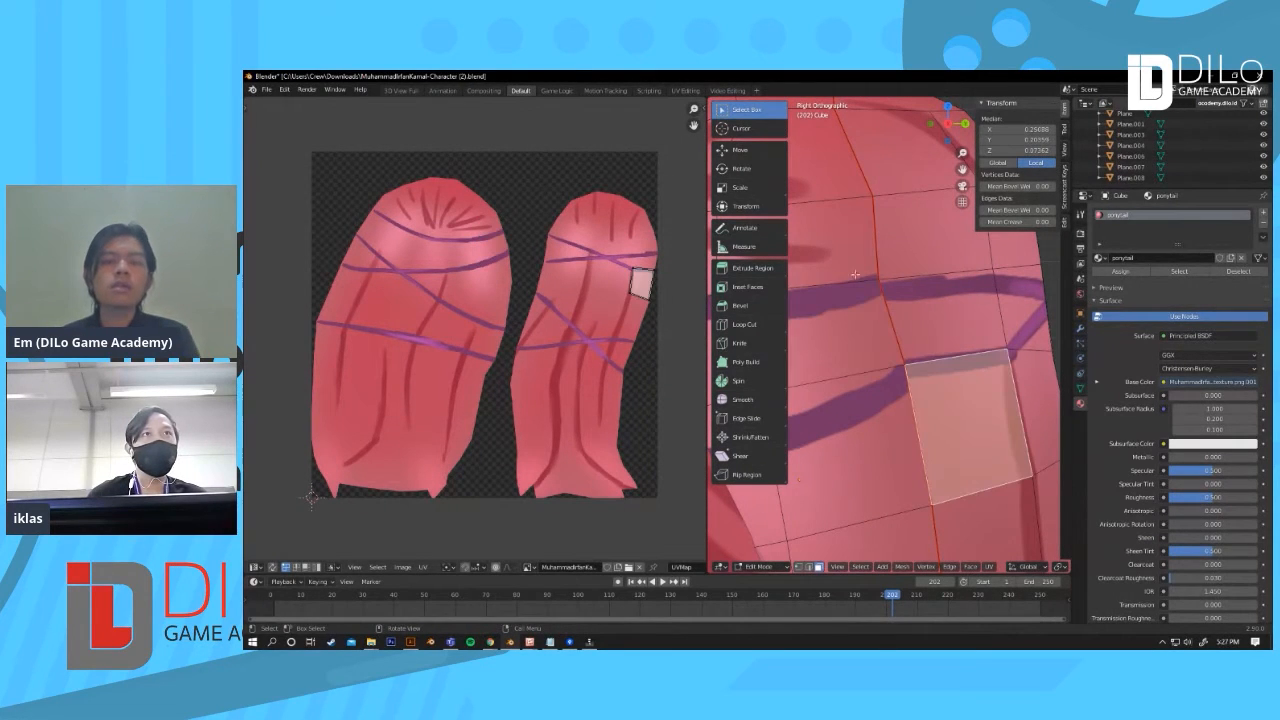
{"action": "left_click", "coordinate": [873, 321], "text": "ctrl"}
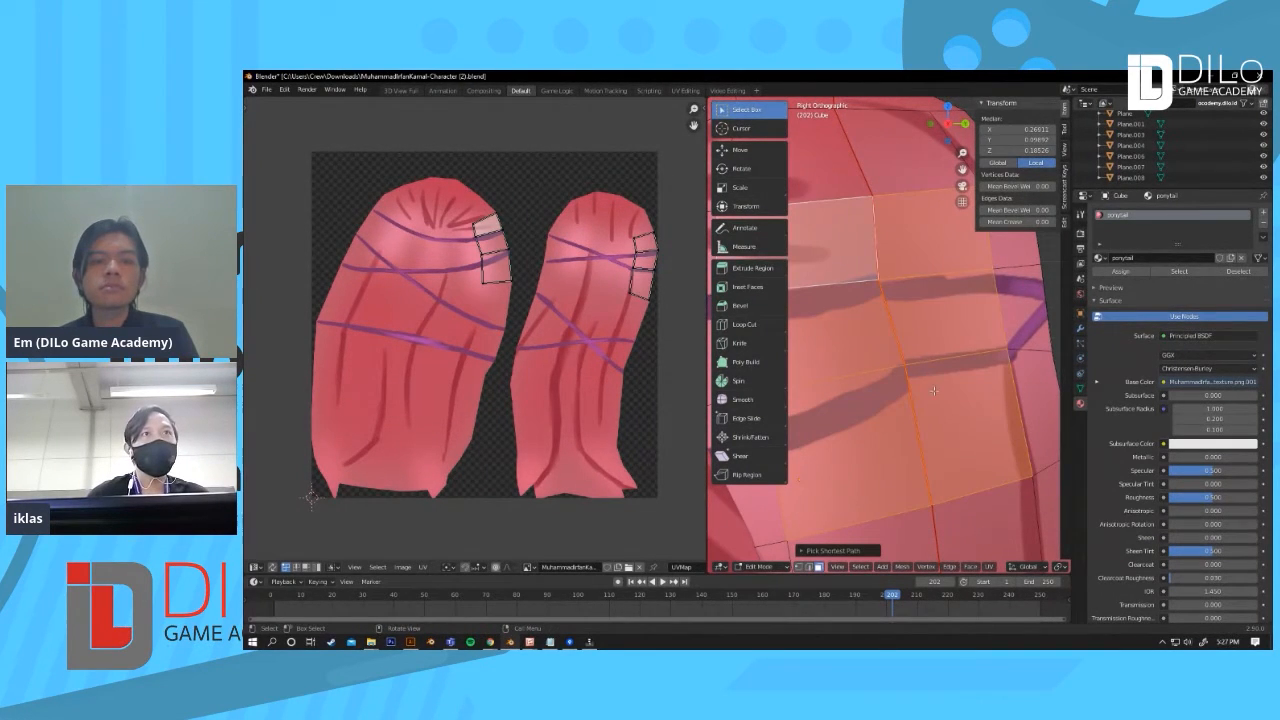
{"action": "middle_click_drag", "start_coordinate": [926, 390], "coordinate": [948, 394], "text": "shift"}
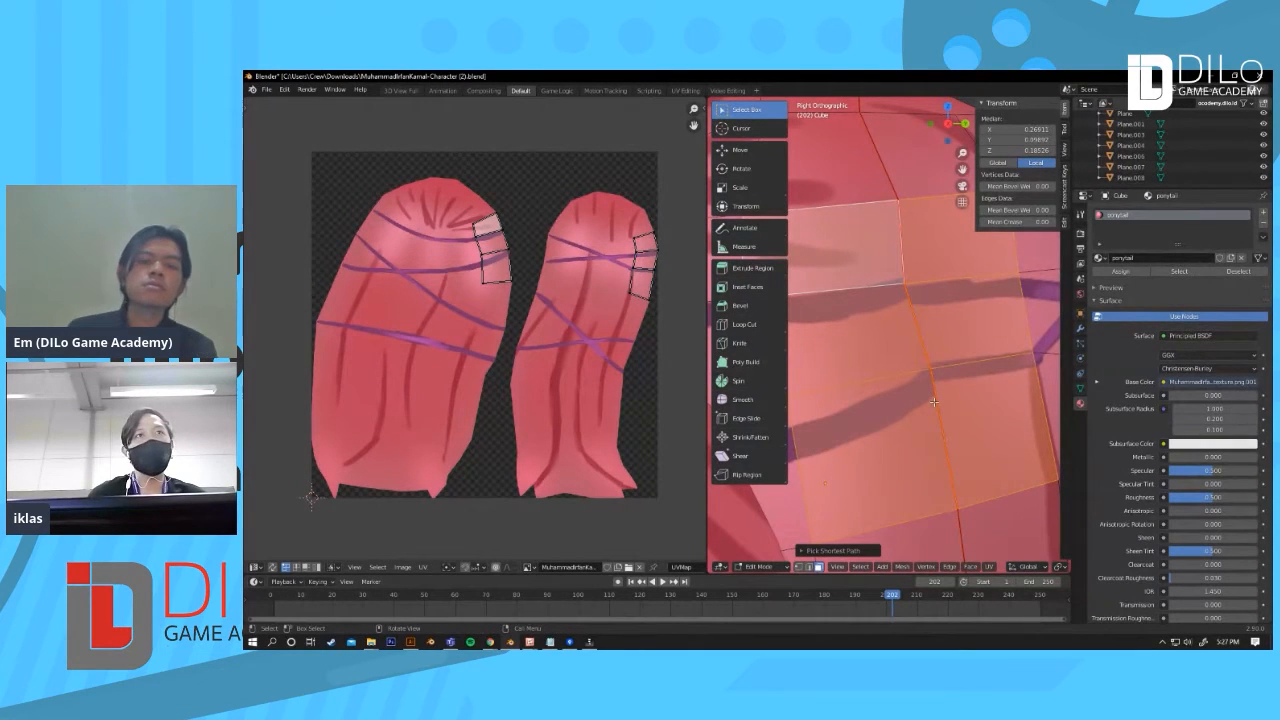
Step: Zoom into the selected ponytail UVs and switch to edge select mode
{"action": "scroll", "coordinate": [552, 236], "scroll_direction": "up", "scroll_amount": 6}
{"action": "middle_click_drag", "start_coordinate": [552, 236], "coordinate": [506, 360]}
{"action": "scroll", "coordinate": [506, 296], "scroll_direction": "up", "scroll_amount": 2}
{"action": "middle_click_drag", "start_coordinate": [506, 294], "coordinate": [475, 404]}
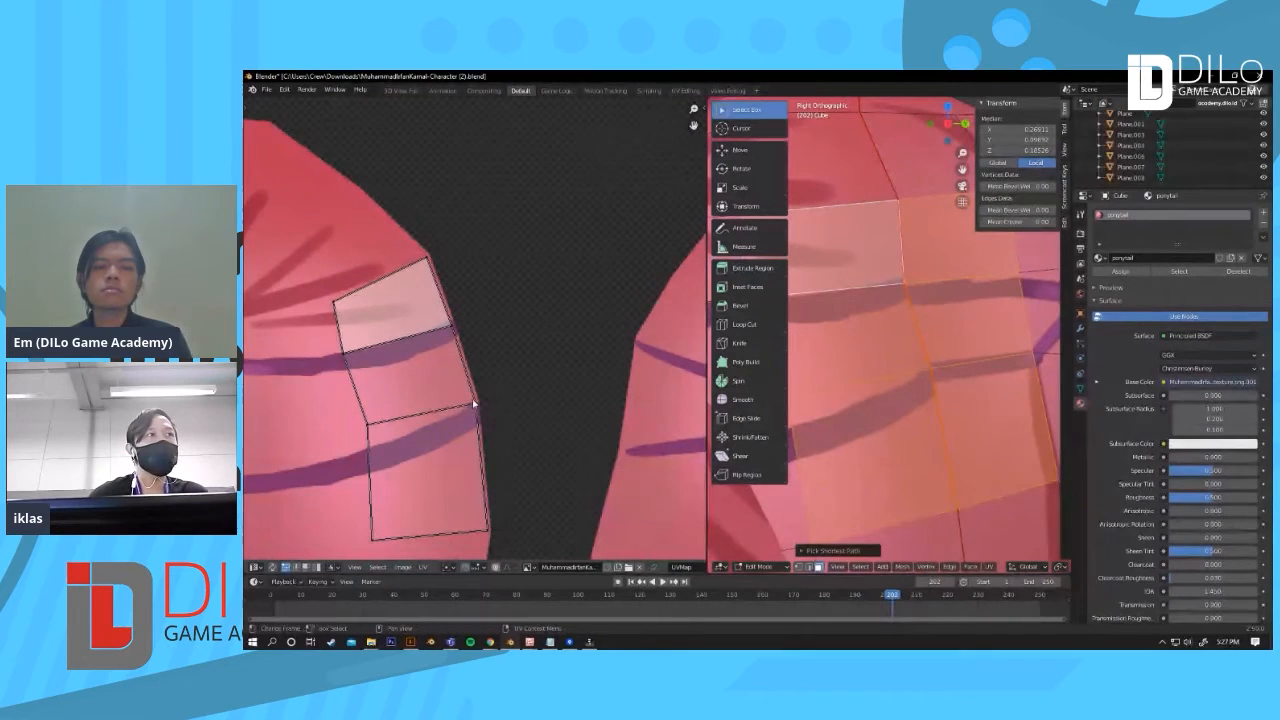
{"action": "key", "text": "2"}
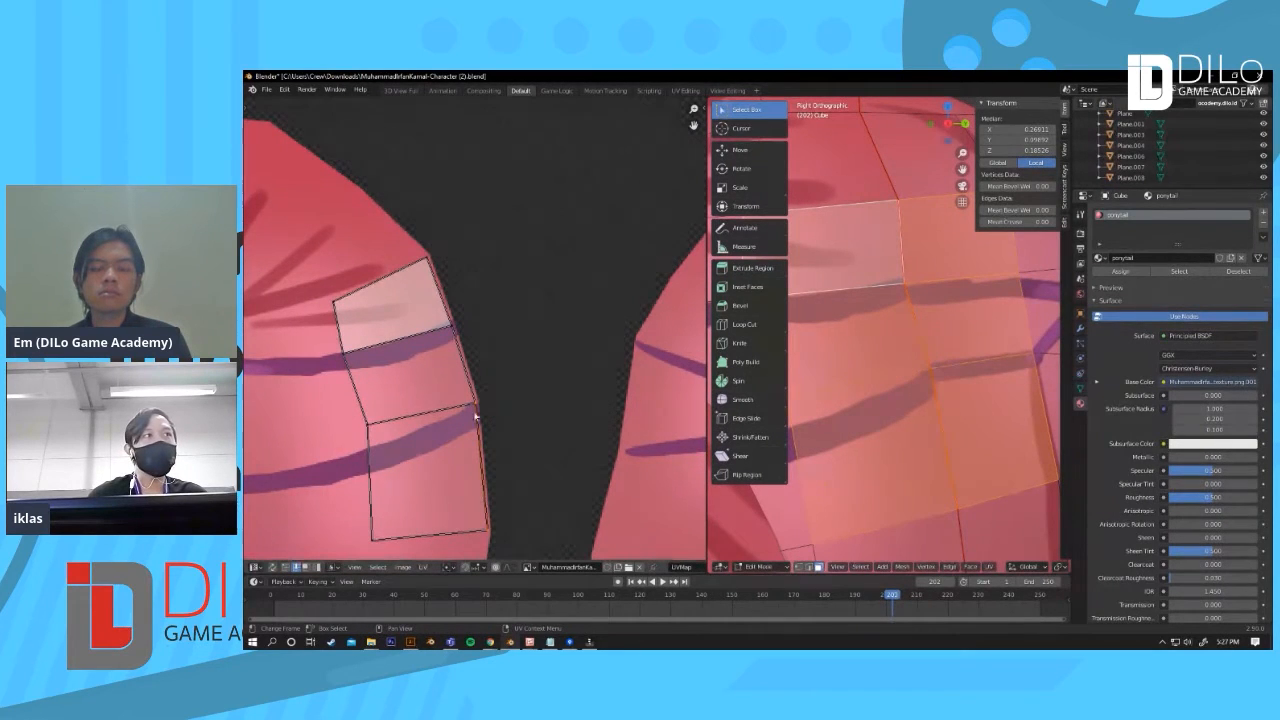
{"action": "scroll", "coordinate": [485, 418], "scroll_direction": "up", "scroll_amount": 1}
{"action": "middle_click_drag", "start_coordinate": [485, 419], "coordinate": [491, 371]}
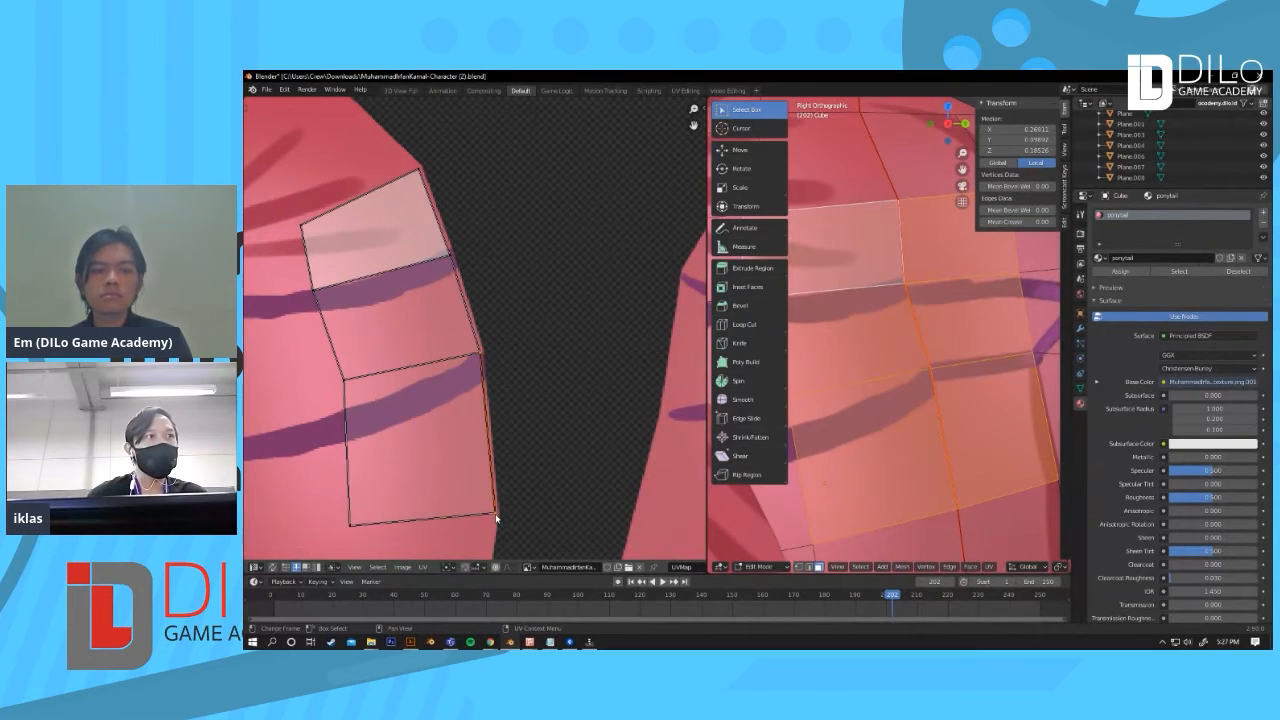
Step: Move three corner vertices of the selected ponytail UV faces to fit the texture better
{"action": "key", "text": "g"}
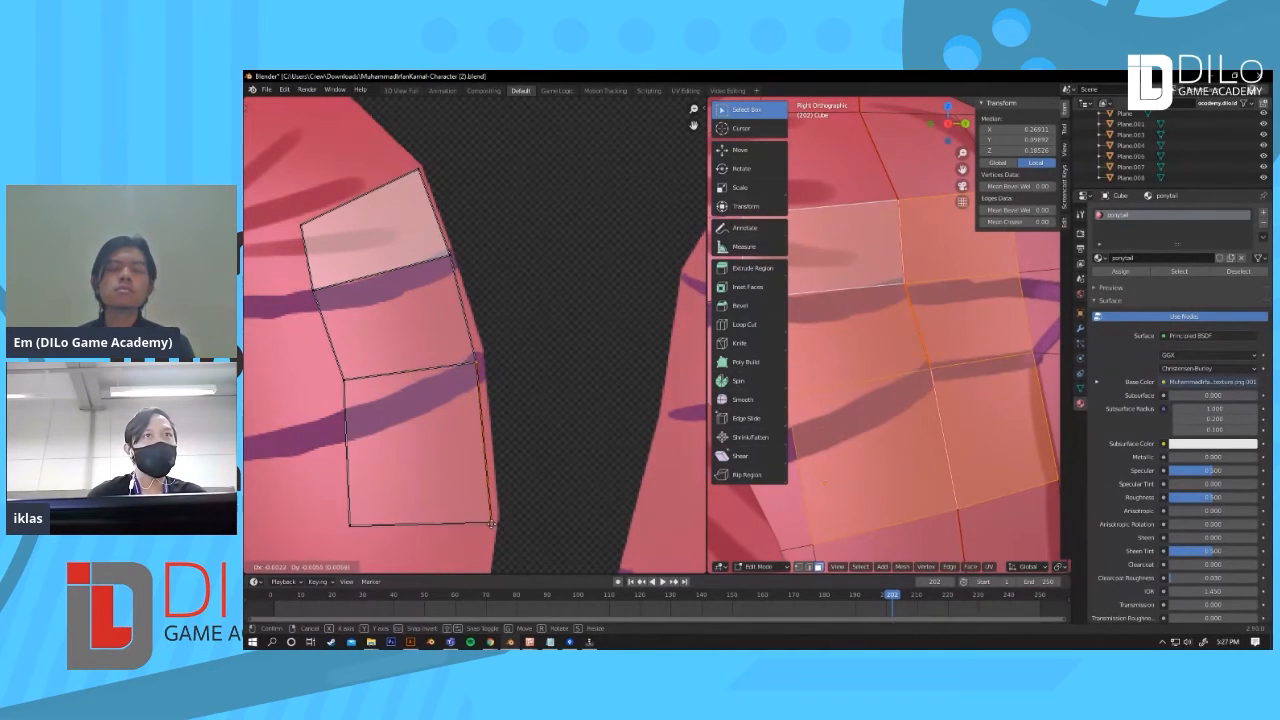
{"action": "left_click", "coordinate": [490, 522]}
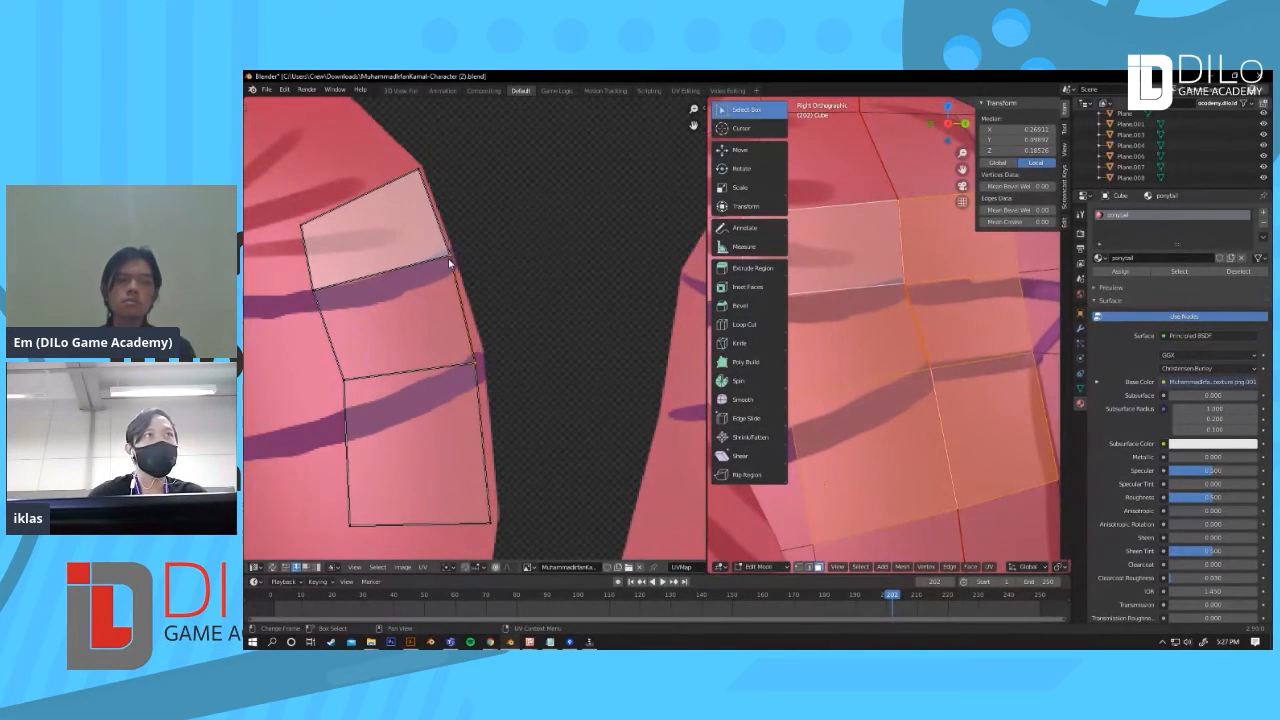
{"action": "key", "text": "g"}
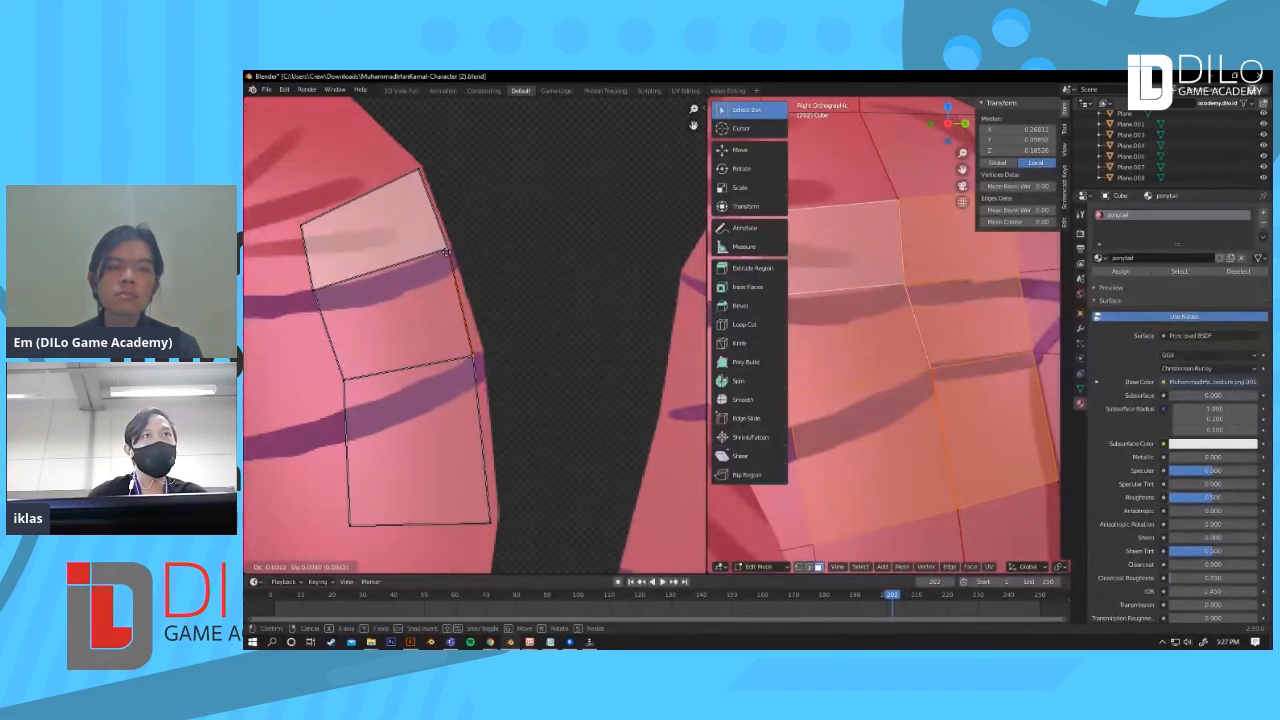
{"action": "left_click", "coordinate": [447, 254]}
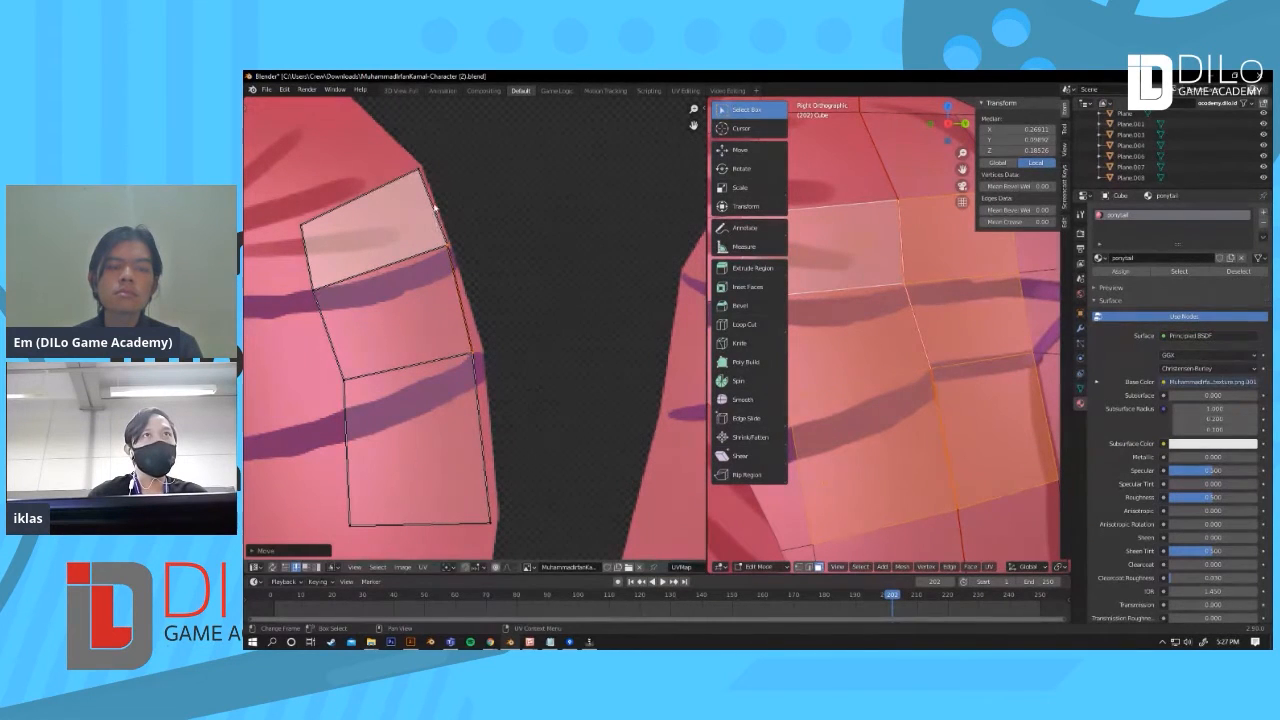
{"action": "left_click", "coordinate": [473, 355]}
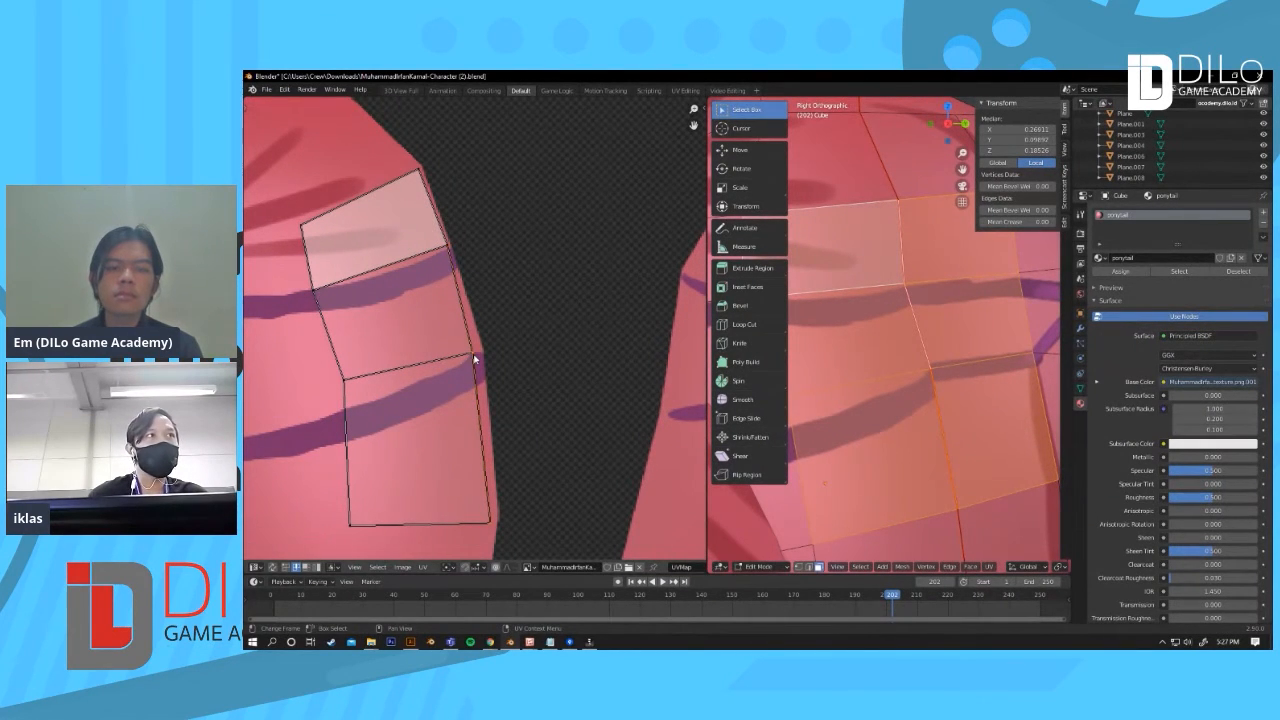
{"action": "key", "text": "g"}
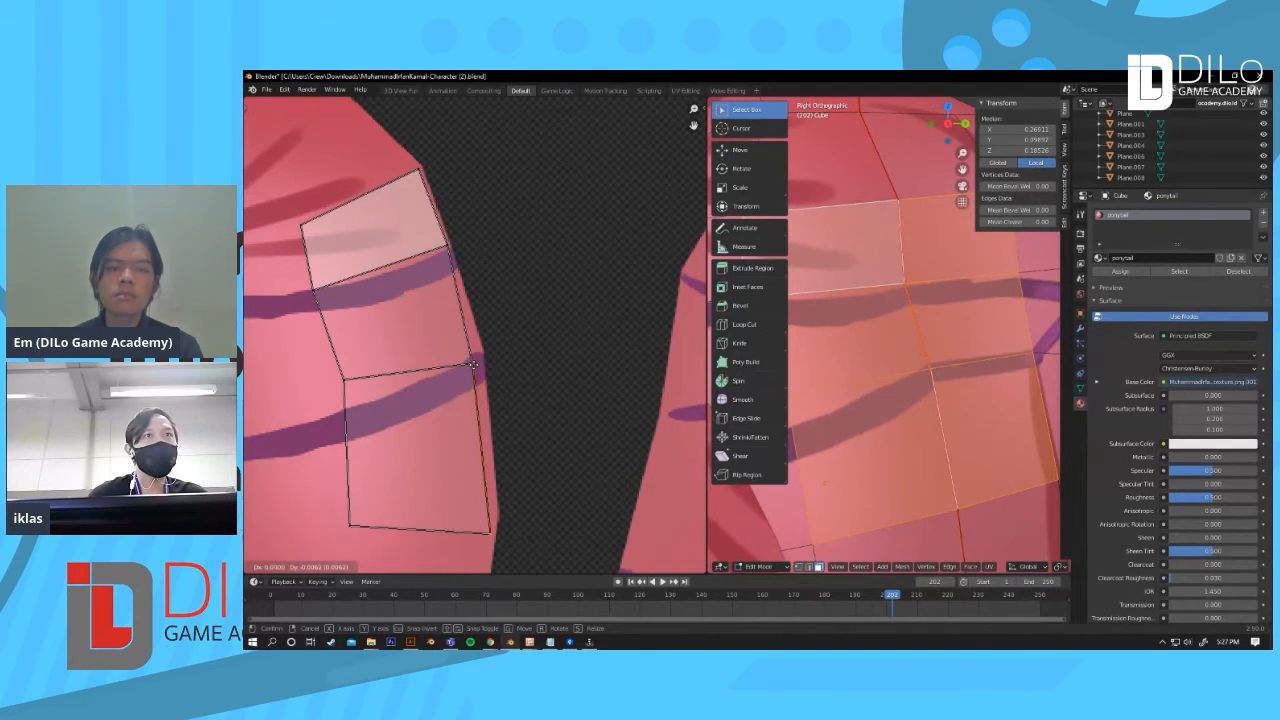
{"action": "left_click", "coordinate": [474, 366]}
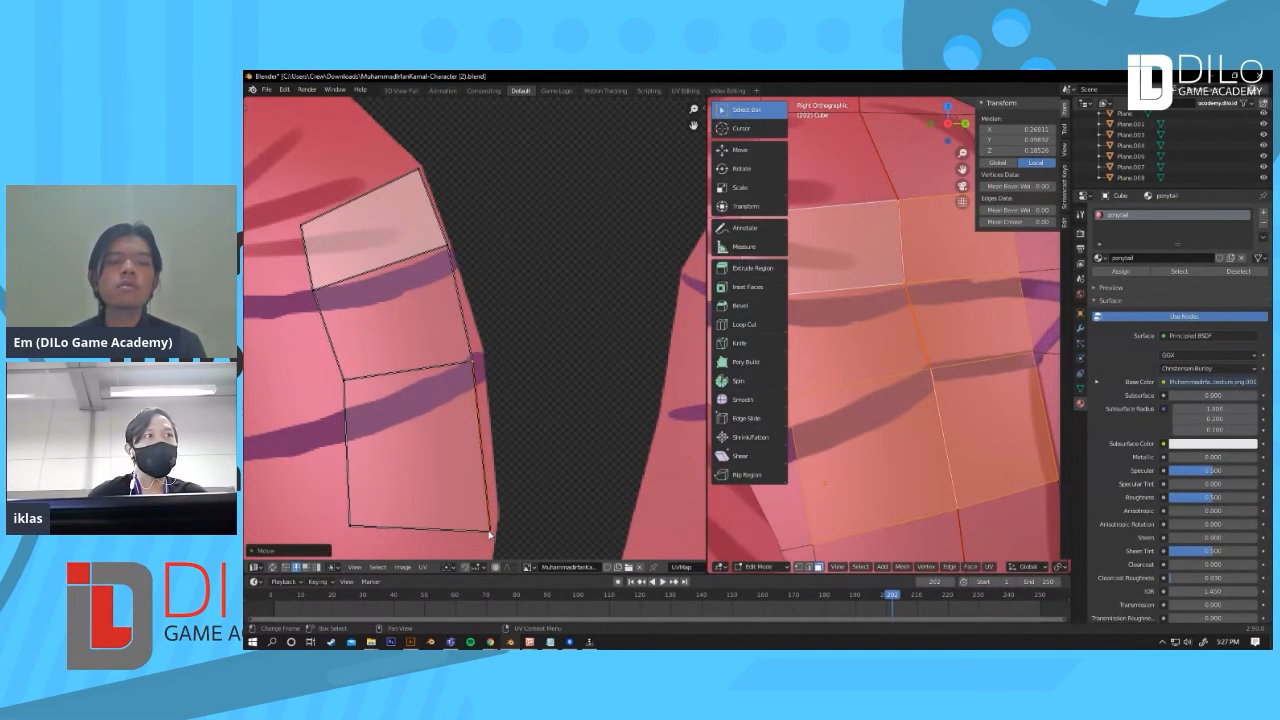
Step: Select a vertical strip of faces on the other side of the ponytail to highlight their UVs
{"action": "scroll", "coordinate": [505, 510], "scroll_direction": "down", "scroll_amount": 5}
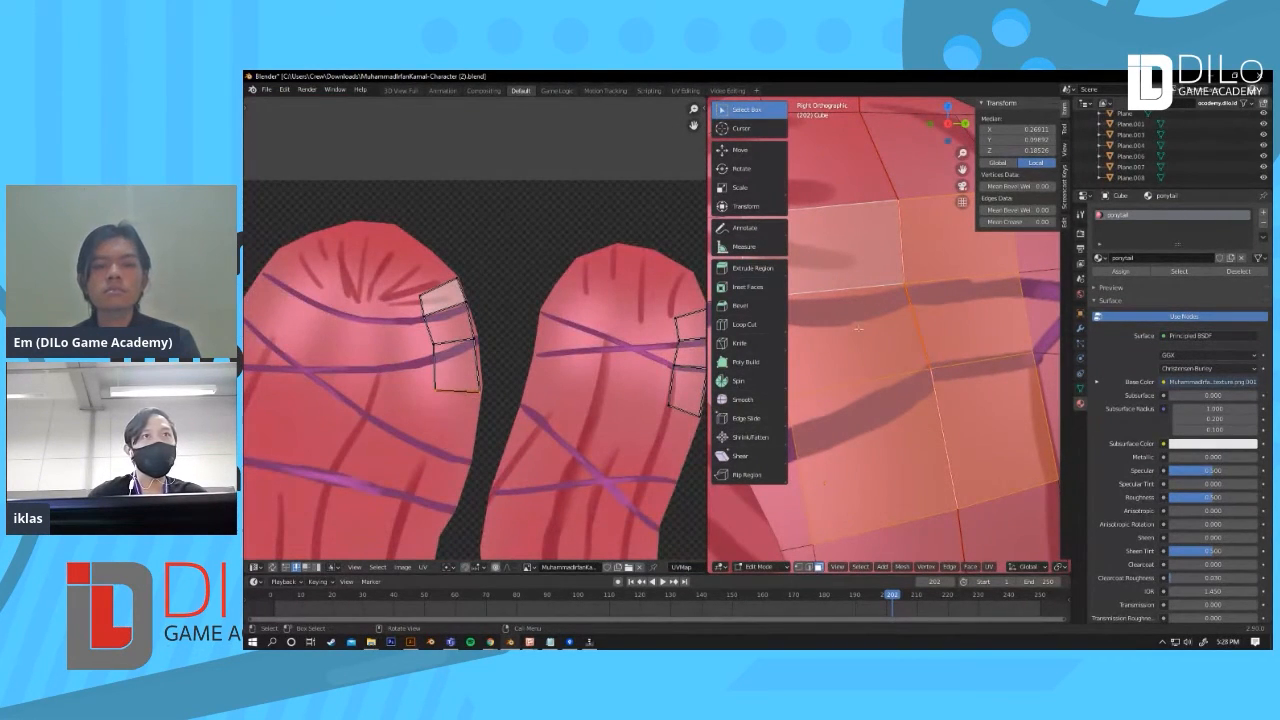
{"action": "scroll", "coordinate": [480, 420], "scroll_direction": "up", "scroll_amount": 3}
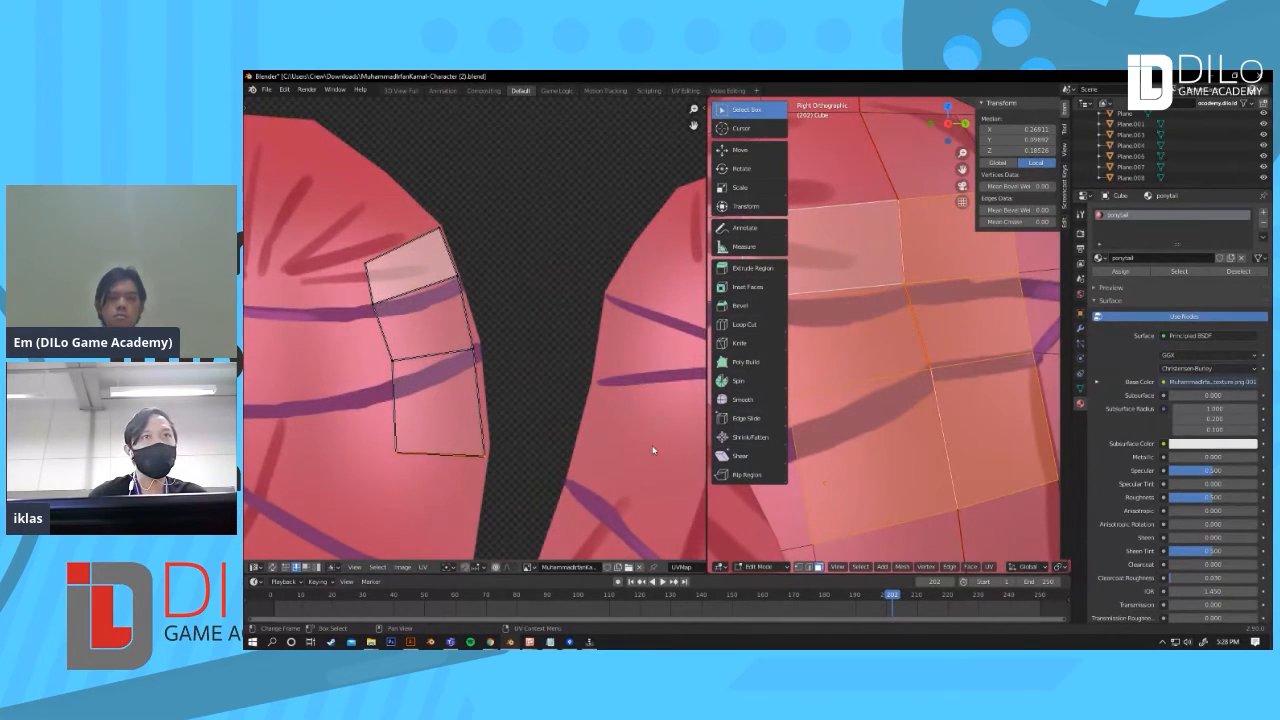
{"action": "scroll", "coordinate": [925, 284], "scroll_direction": "down", "scroll_amount": 4}
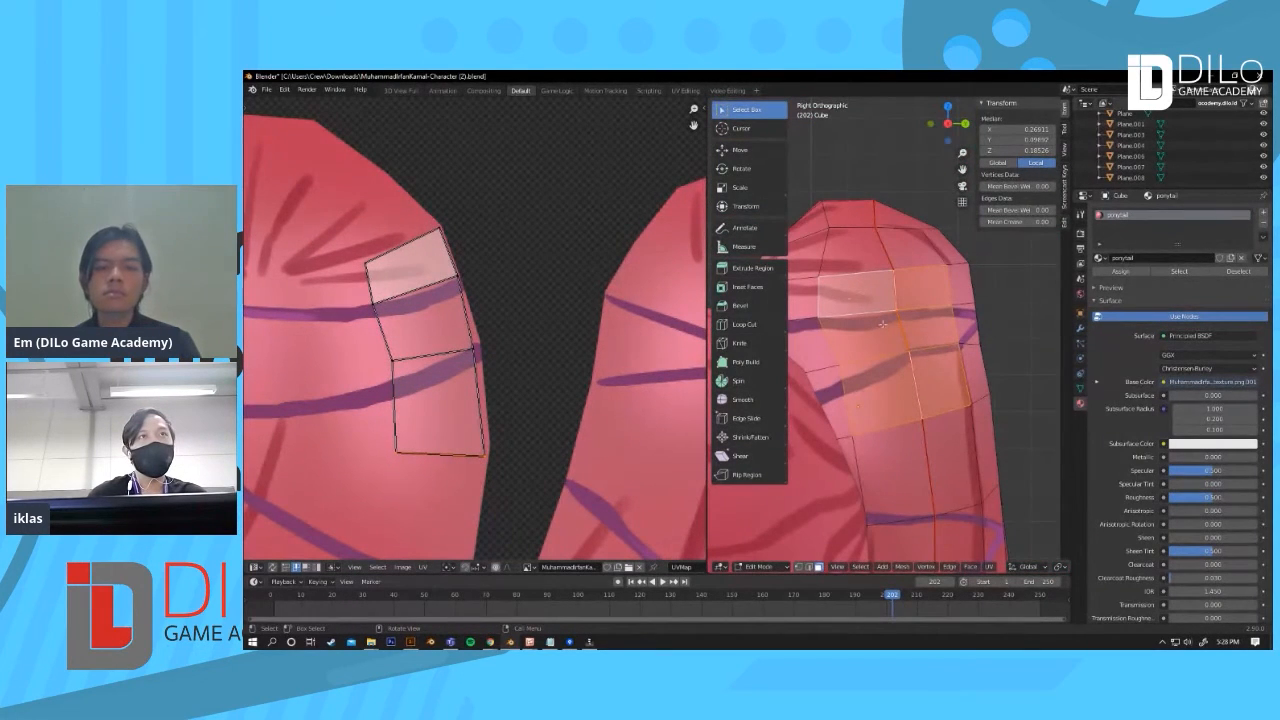
{"action": "middle_click_drag", "start_coordinate": [918, 376], "coordinate": [909, 310], "text": "shift"}
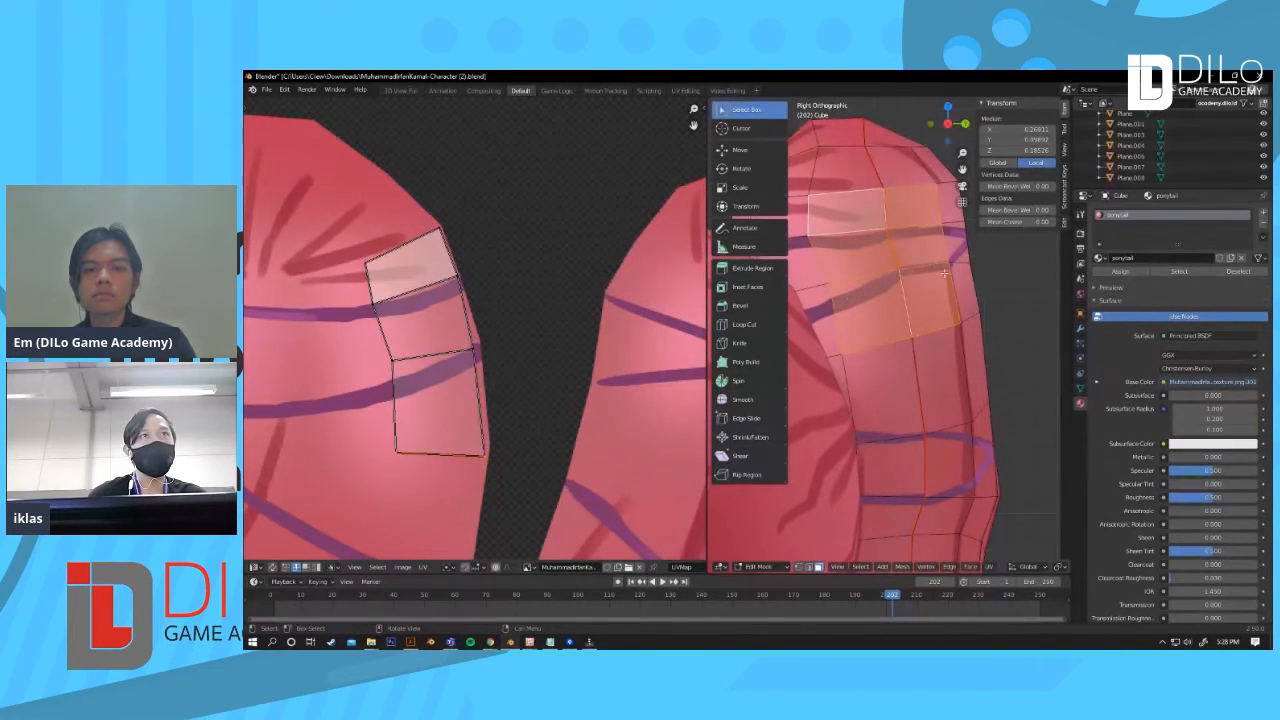
{"action": "middle_click_drag", "start_coordinate": [931, 413], "coordinate": [949, 374], "text": "shift"}
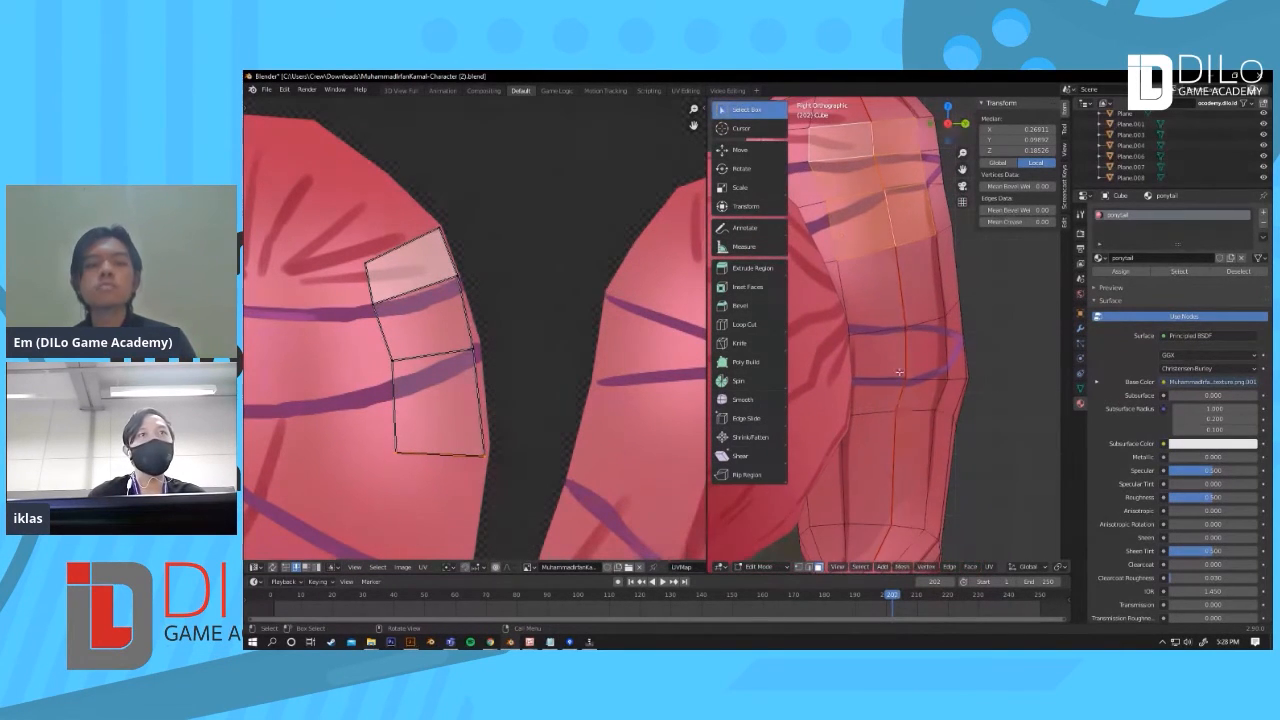
{"action": "scroll", "coordinate": [899, 372], "scroll_direction": "up", "scroll_amount": 3}
{"action": "left_click", "coordinate": [902, 403]}
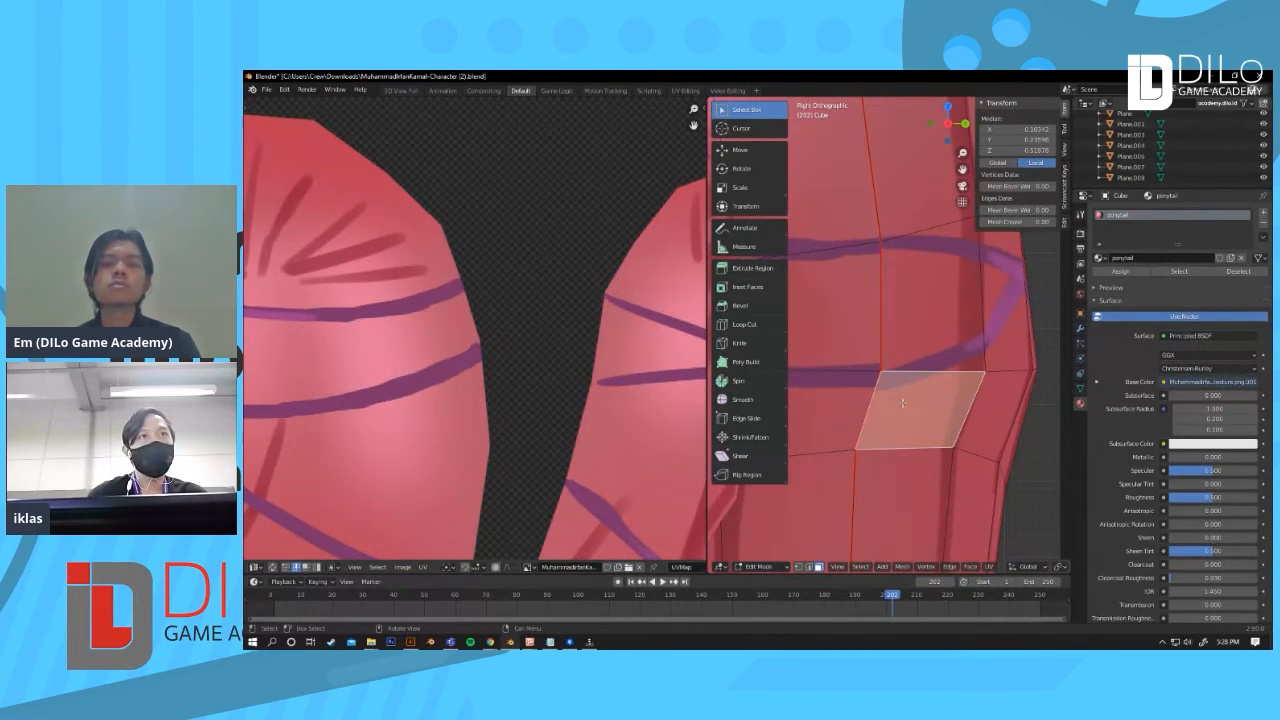
{"action": "left_click", "coordinate": [923, 328], "text": "shift"}
{"action": "left_click", "coordinate": [915, 210], "text": "shift"}
{"action": "left_click", "coordinate": [851, 222], "text": "shift"}
{"action": "left_click", "coordinate": [845, 296], "text": "shift"}
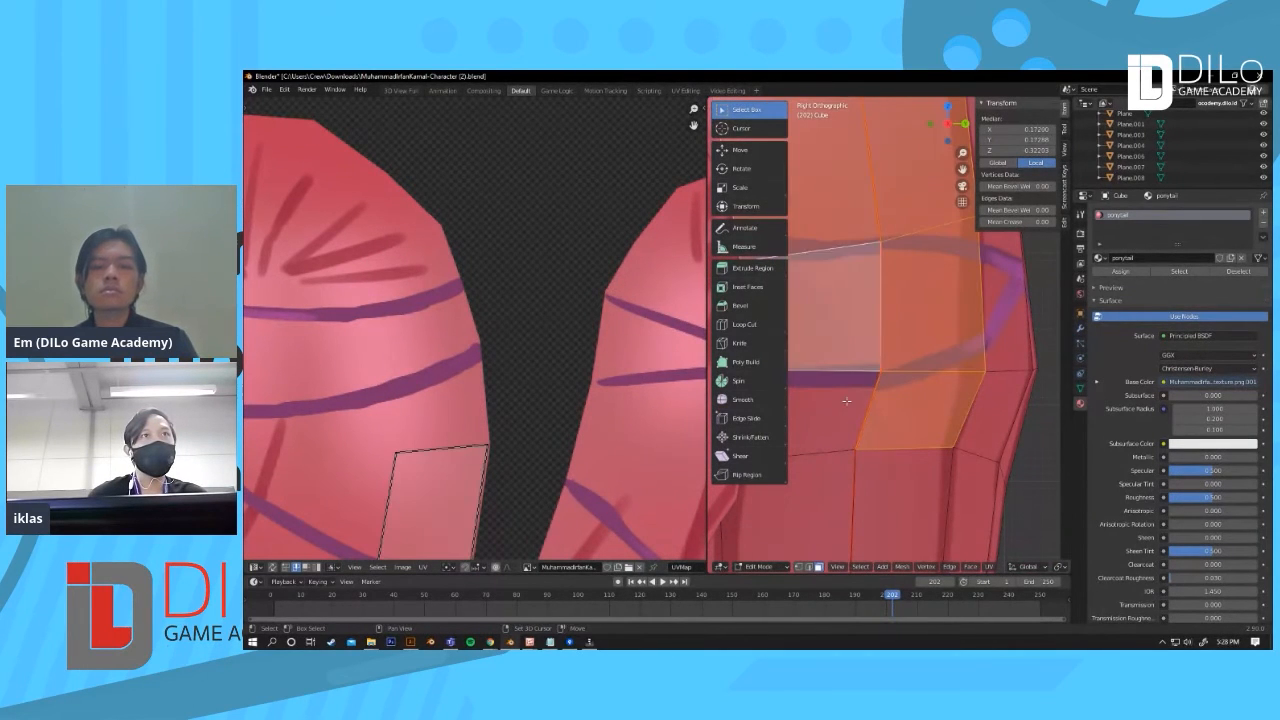
{"action": "left_click", "coordinate": [846, 400], "text": "shift"}
Step: Move two vertices of the newly selected ponytail UV faces in the UV editor
{"action": "scroll", "coordinate": [487, 420], "scroll_direction": "down", "scroll_amount": 4}
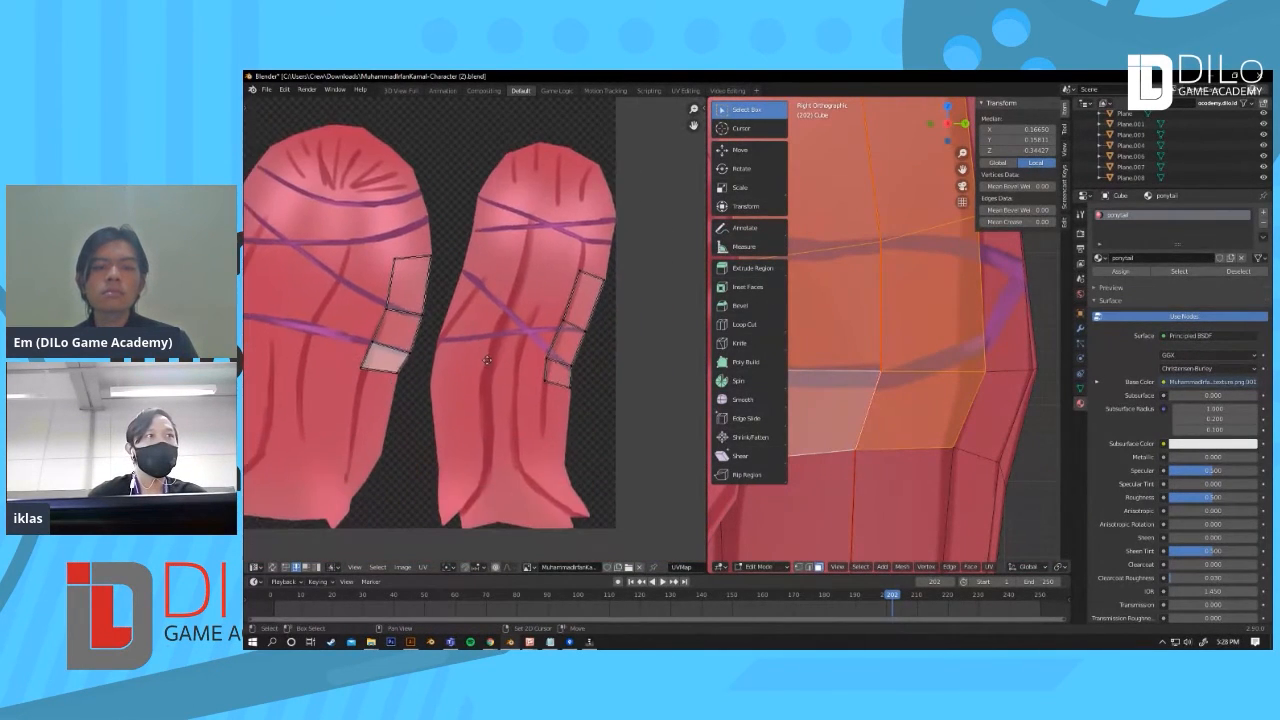
{"action": "scroll", "coordinate": [414, 403], "scroll_direction": "up", "scroll_amount": 5}
{"action": "middle_click_drag", "start_coordinate": [414, 403], "coordinate": [434, 420]}
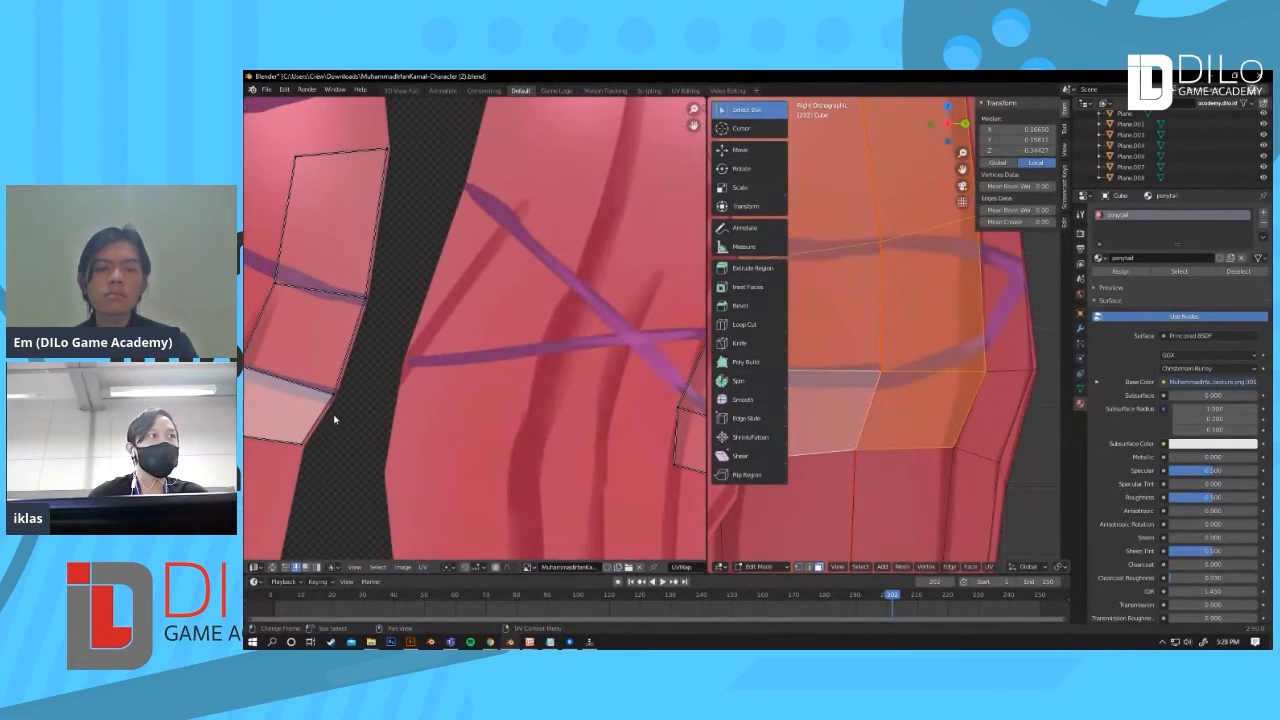
{"action": "middle_click_drag", "start_coordinate": [334, 398], "coordinate": [403, 407]}
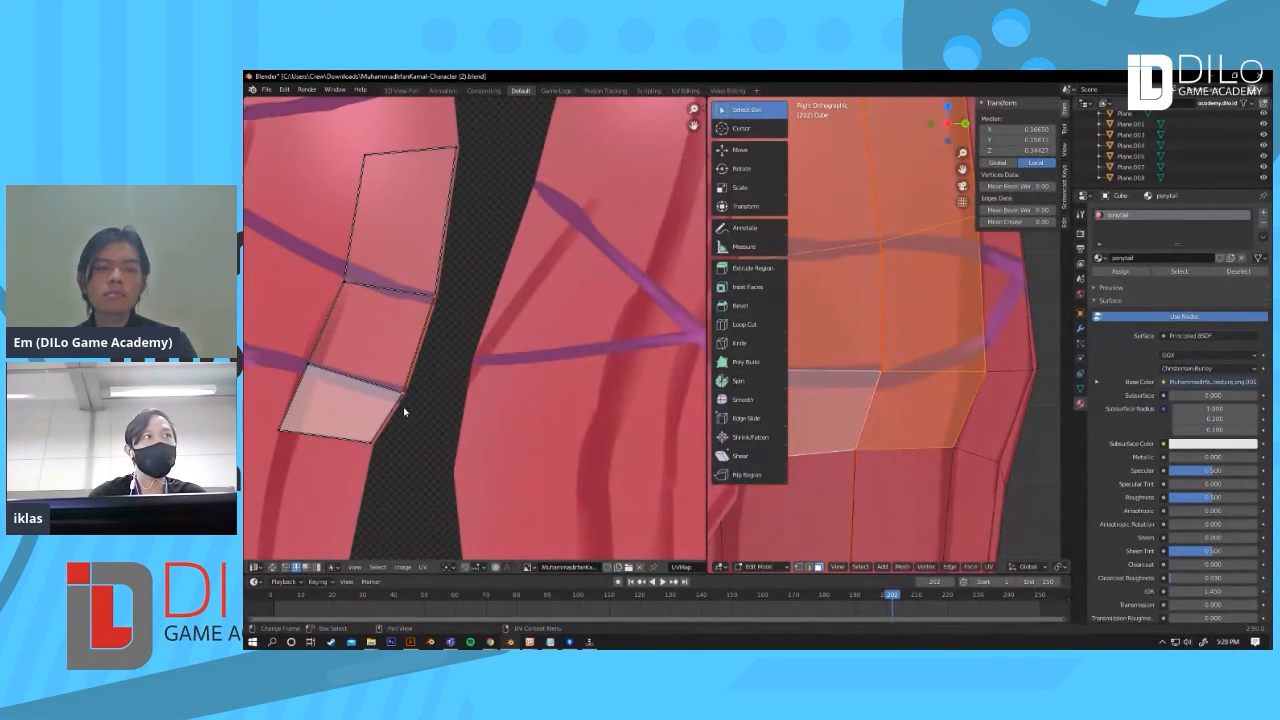
{"action": "key", "text": "g"}
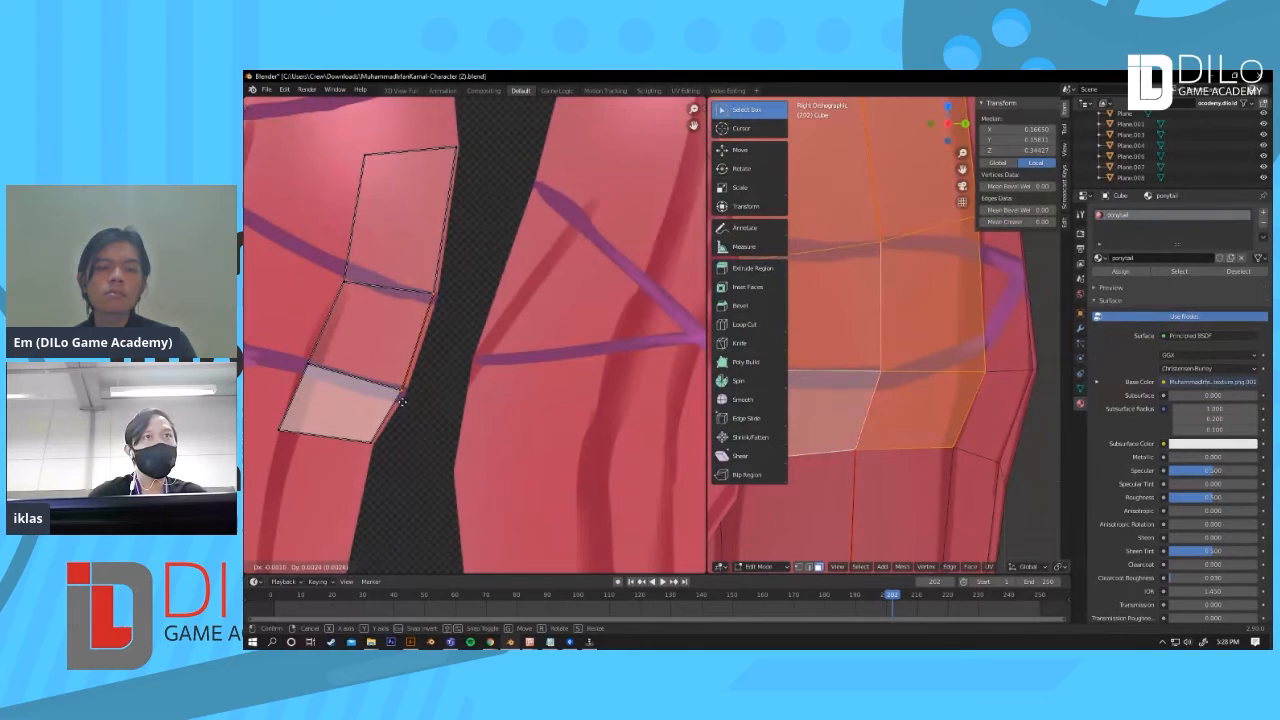
{"action": "left_click", "coordinate": [403, 402]}
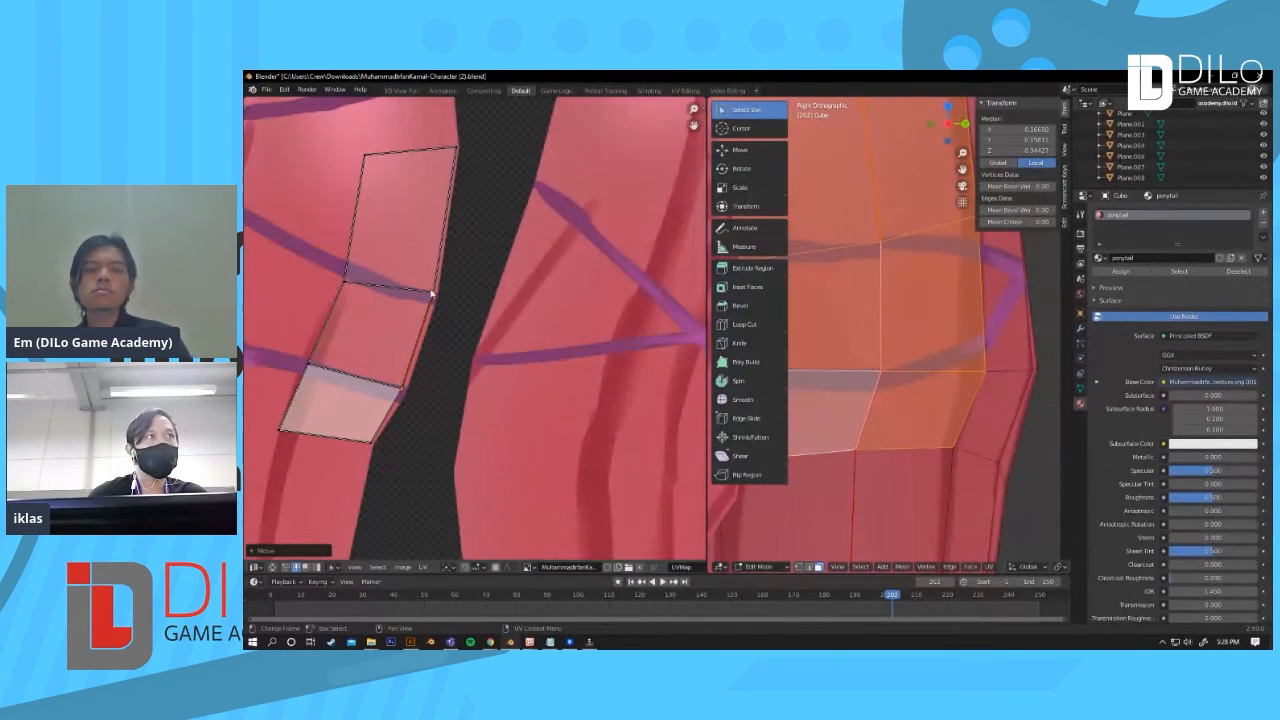
{"action": "key", "text": "g"}
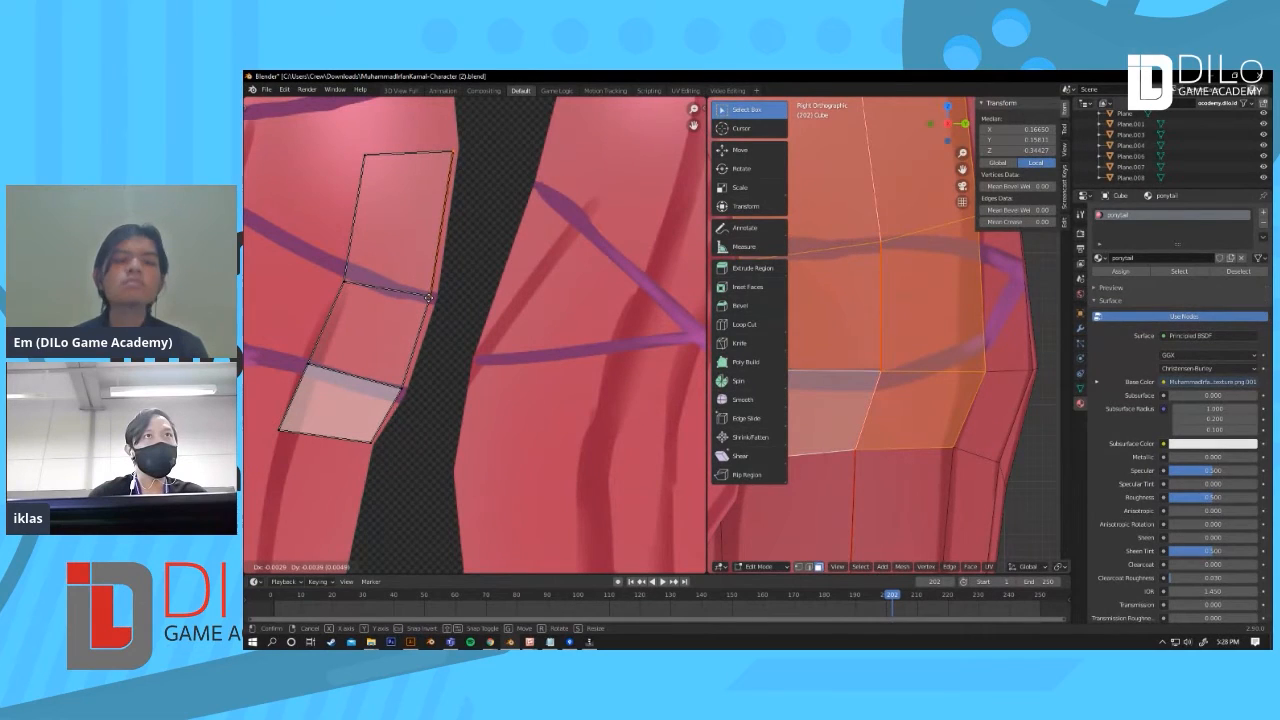
{"action": "left_click", "coordinate": [429, 297]}
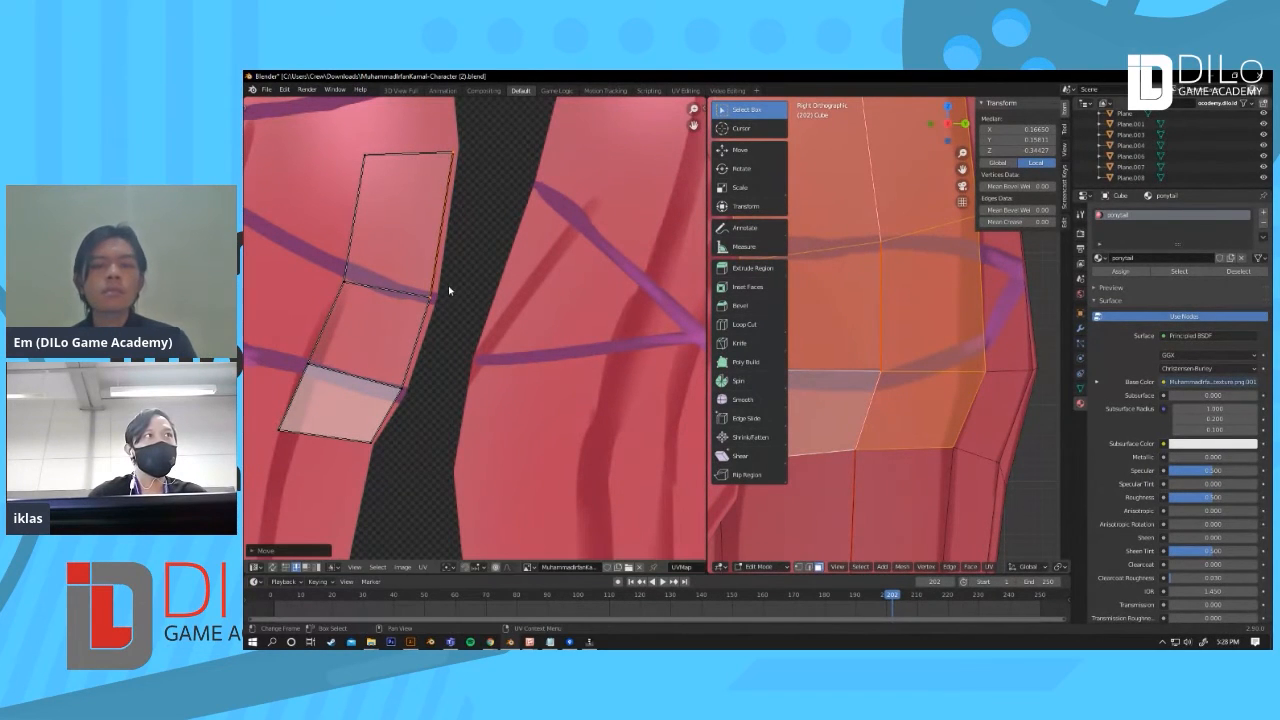
Step: Leave Edit Mode, select the skin body mesh, and enter its Edit Mode to show its UV layout
{"action": "scroll", "coordinate": [486, 383], "scroll_direction": "down", "scroll_amount": 7}
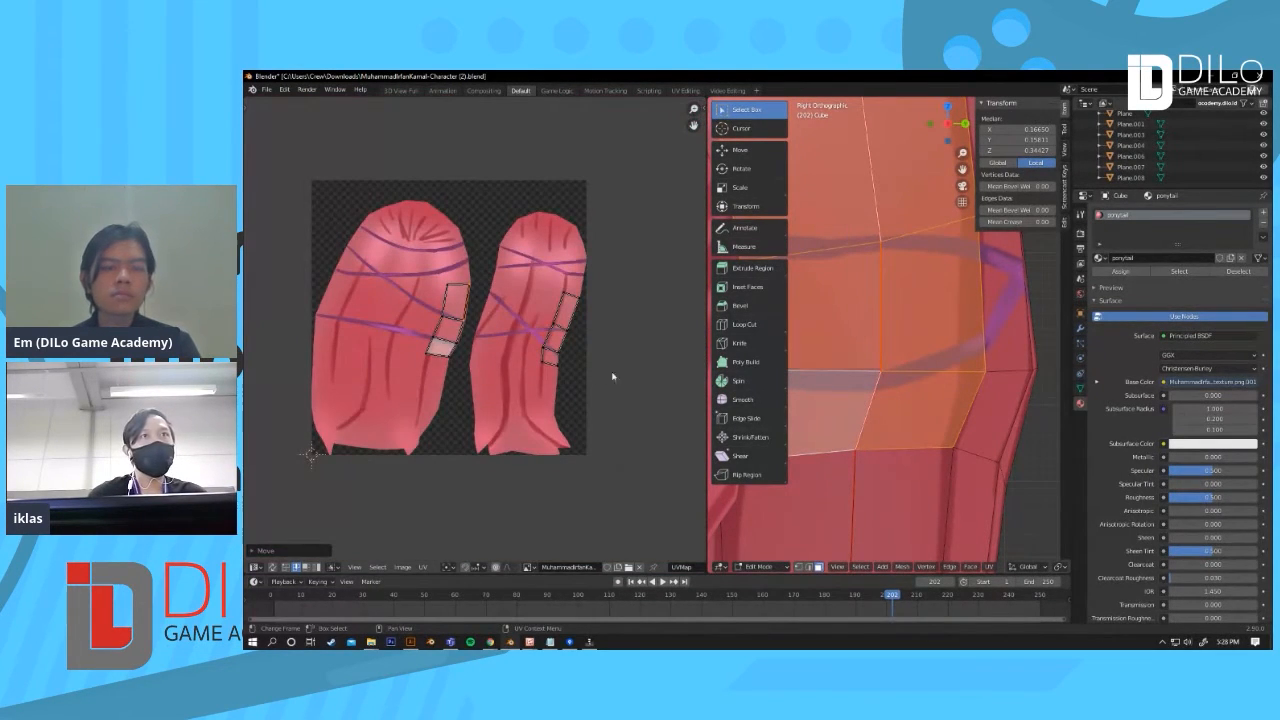
{"action": "scroll", "coordinate": [966, 370], "scroll_direction": "down", "scroll_amount": 8}
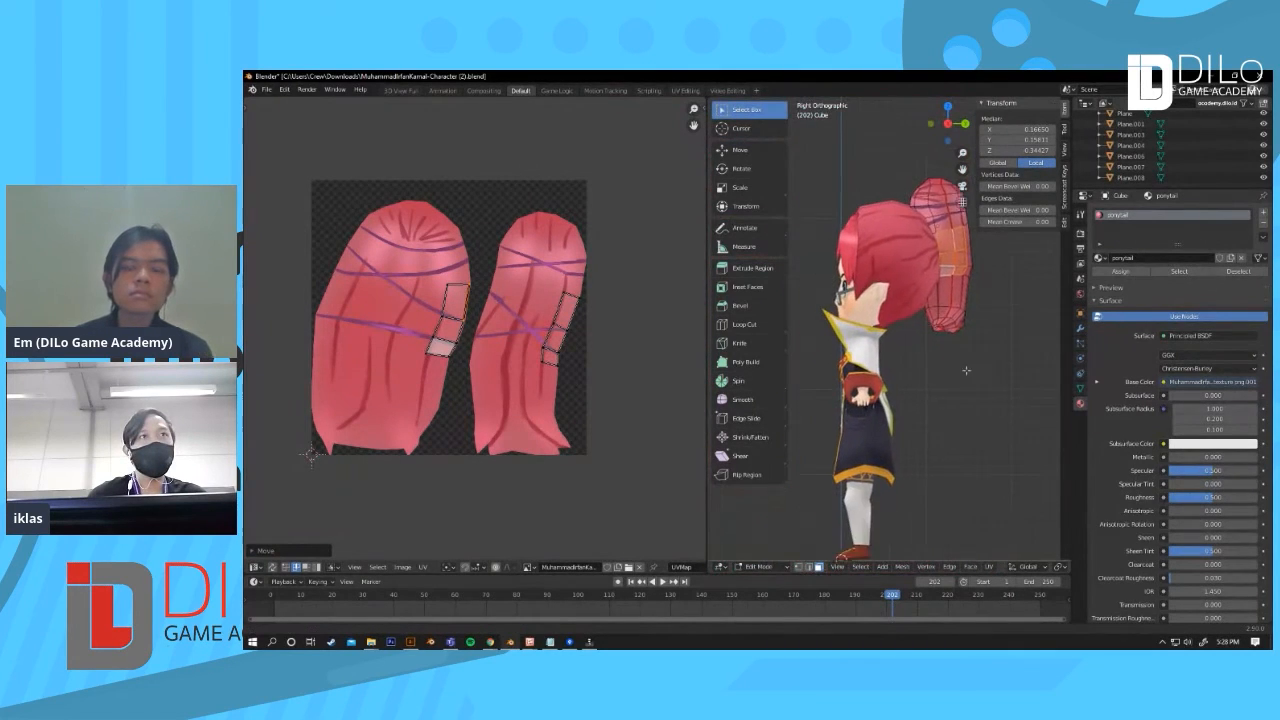
{"action": "key", "text": "Tab"}
{"action": "scroll", "coordinate": [947, 469], "scroll_direction": "up", "scroll_amount": 5}
{"action": "middle_click_drag", "start_coordinate": [921, 424], "coordinate": [912, 385]}
{"action": "left_click", "coordinate": [906, 393]}
{"action": "key", "text": "Tab"}
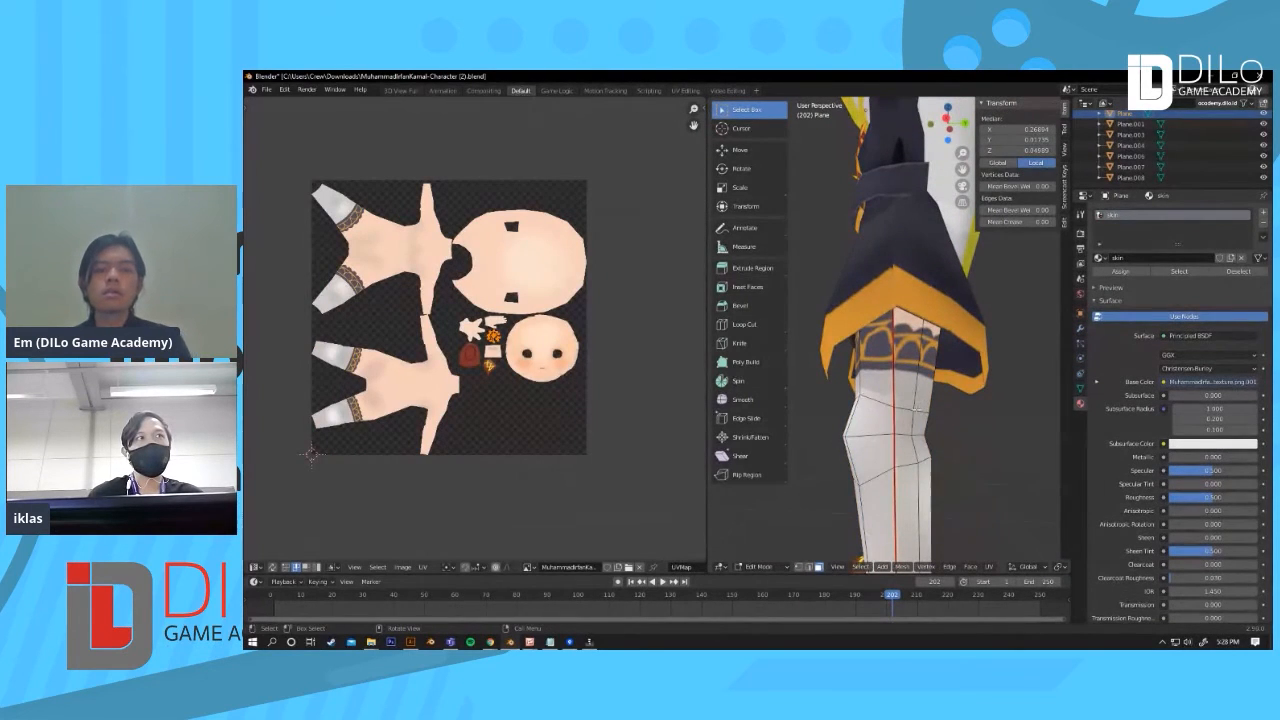
Step: Isolate the skin mesh and try a loop cut around the leg near the stocking band, then undo it
{"action": "scroll", "coordinate": [927, 394], "scroll_direction": "down", "scroll_amount": 3}
{"action": "key", "text": "KP_Divide"}
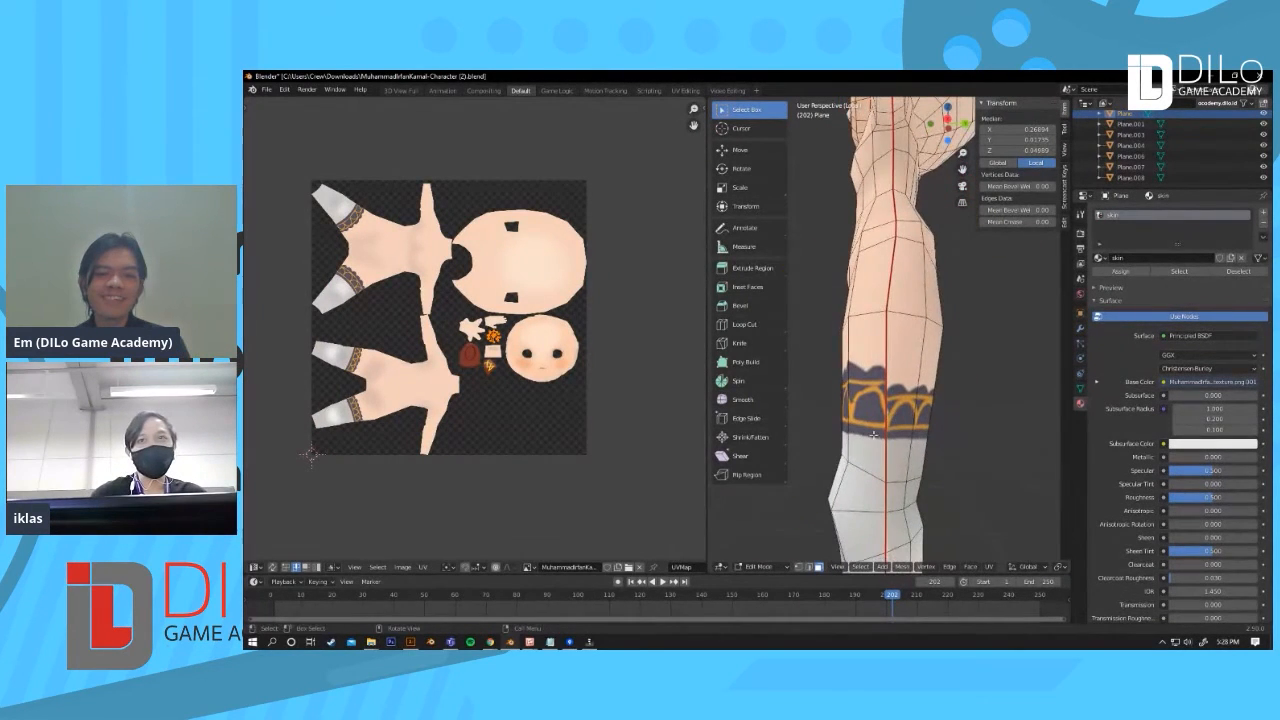
{"action": "middle_click_drag", "start_coordinate": [882, 424], "coordinate": [884, 337]}
{"action": "scroll", "coordinate": [892, 277], "scroll_direction": "up", "scroll_amount": 2}
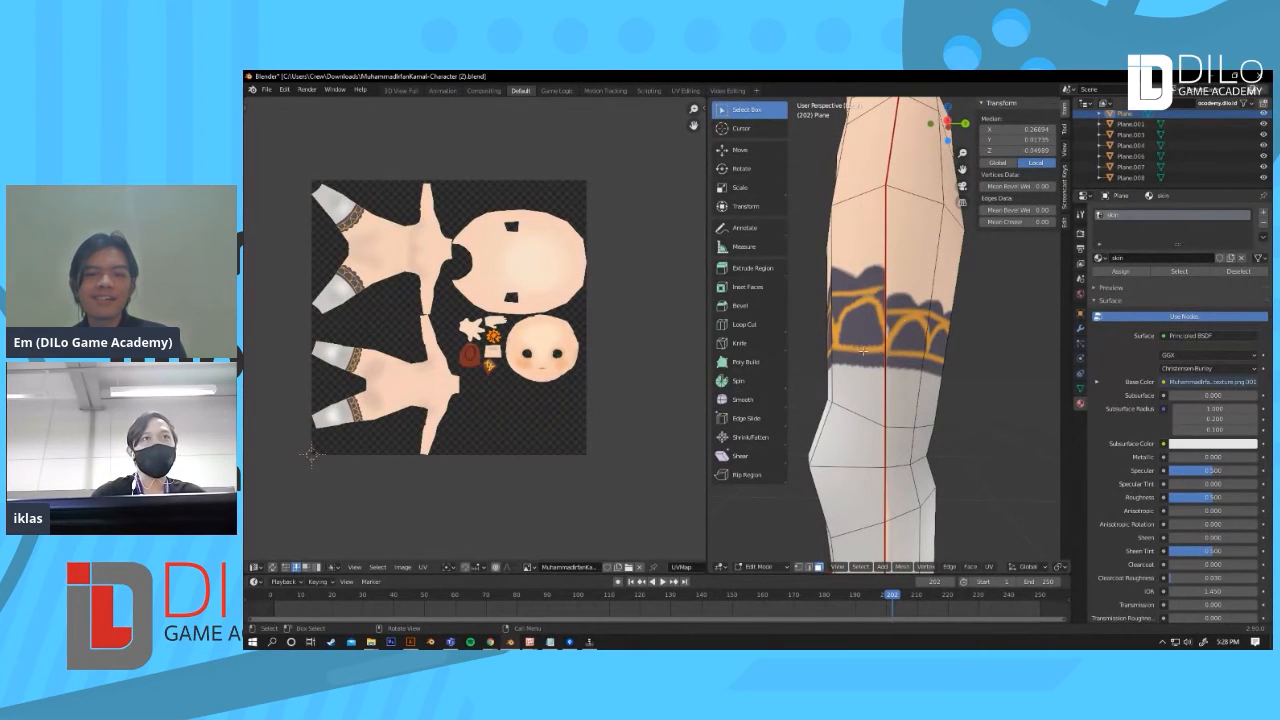
{"action": "middle_click_drag", "start_coordinate": [896, 356], "coordinate": [843, 341]}
{"action": "scroll", "coordinate": [880, 360], "scroll_direction": "up", "scroll_amount": 2}
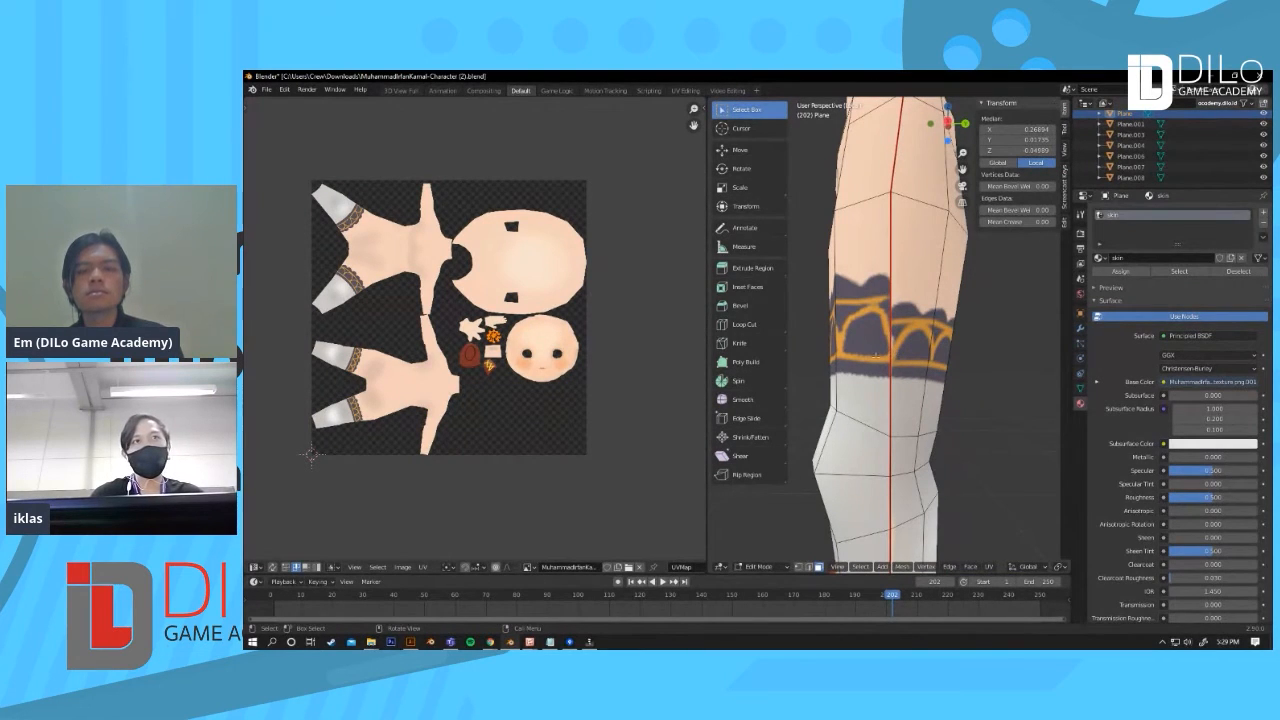
{"action": "key", "text": "ctrl+r"}
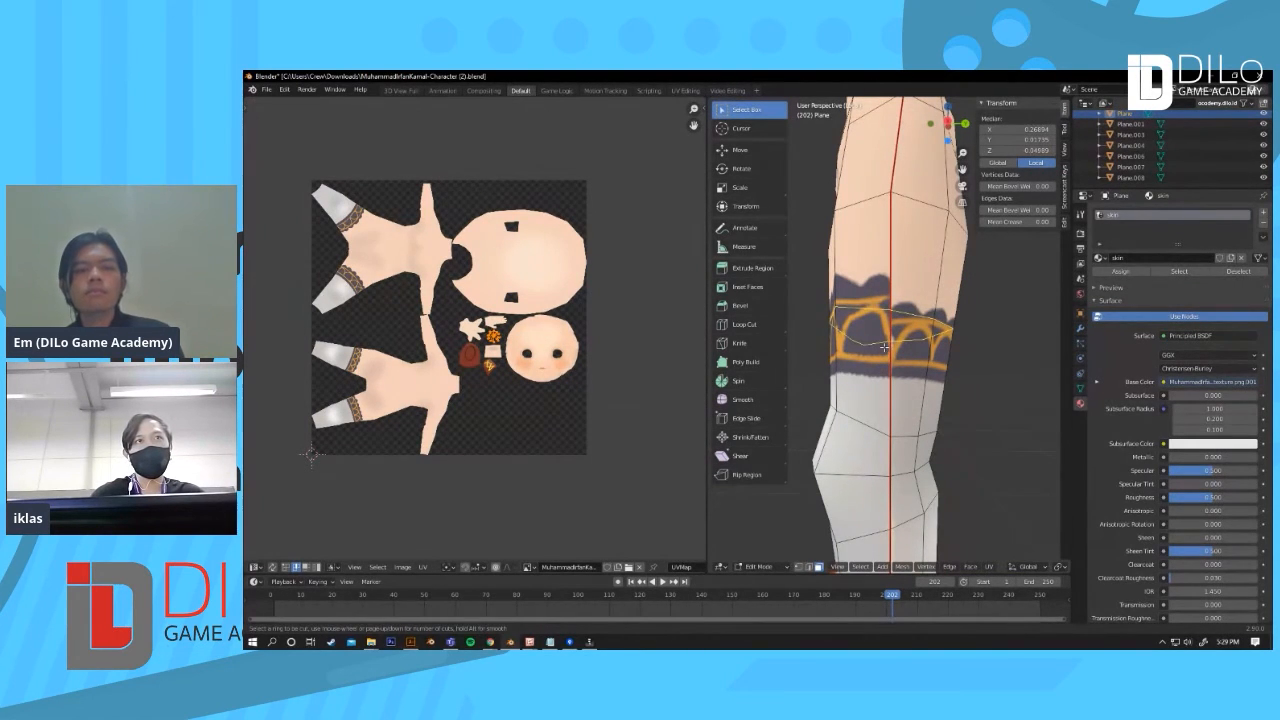
{"action": "left_click", "coordinate": [884, 347]}
{"action": "left_click", "coordinate": [900, 367]}
{"action": "key", "text": "ctrl+z"}
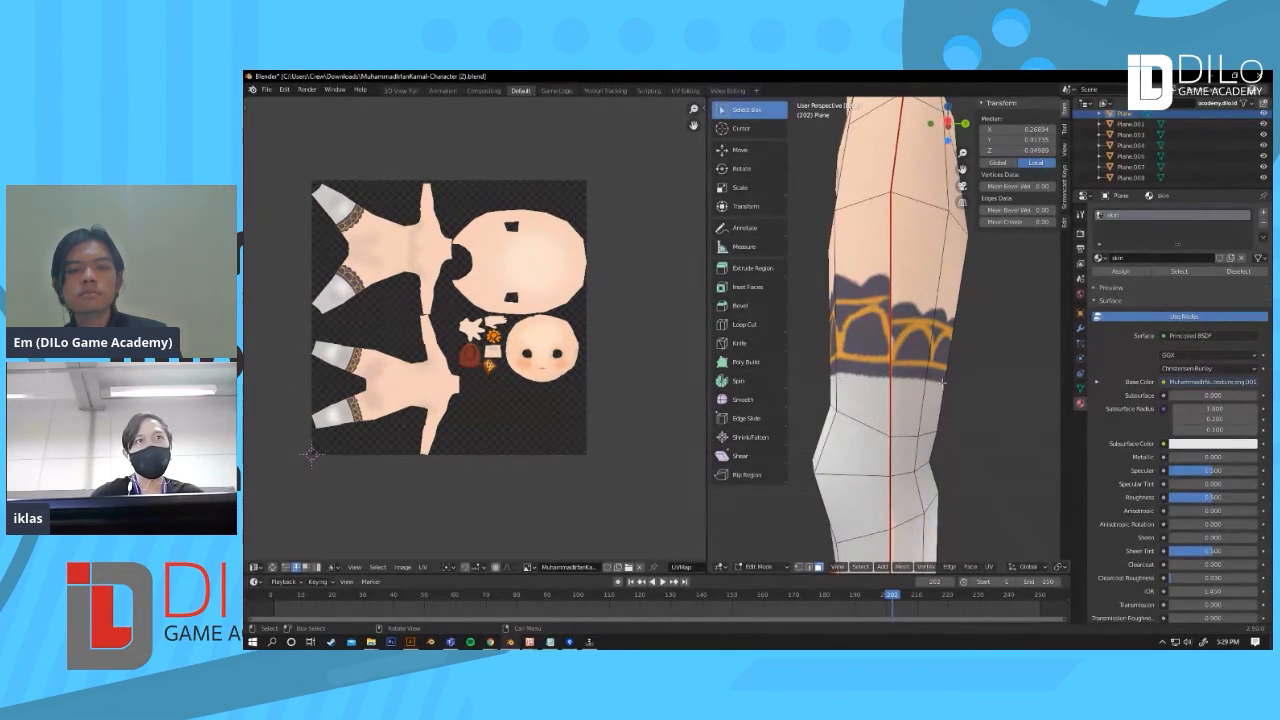
Step: Add a loop cut around the upper leg of the skin mesh
{"action": "middle_click_drag", "start_coordinate": [838, 384], "coordinate": [870, 384]}
{"action": "middle_click_drag", "start_coordinate": [1010, 382], "coordinate": [868, 386]}
{"action": "key", "text": "ctrl+r"}
{"action": "left_click", "coordinate": [868, 386]}
{"action": "left_click", "coordinate": [868, 386]}
Step: Set the viewport to solid shading with Studio lighting and widen the 3D view area
{"action": "scroll", "coordinate": [953, 446], "scroll_direction": "down", "scroll_amount": 3}
{"action": "key", "text": "z"}
{"action": "left_click", "coordinate": [890, 458]}
{"action": "key", "text": "z"}
{"action": "left_click", "coordinate": [1036, 474]}
{"action": "left_click_drag", "start_coordinate": [707, 426], "coordinate": [502, 426]}
{"action": "left_click", "coordinate": [1061, 567]}
{"action": "left_click", "coordinate": [1021, 418]}
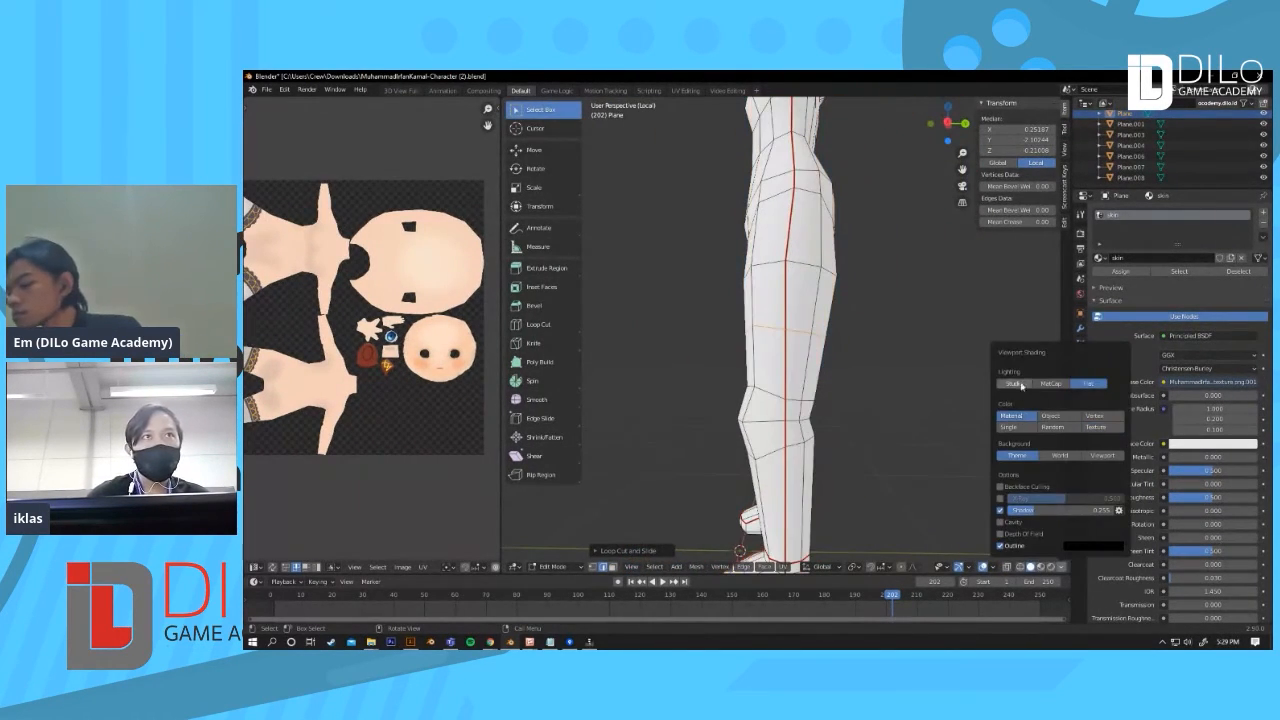
Step: Scale the new edge loop flat along the Z axis
{"action": "middle_click_drag", "start_coordinate": [885, 350], "coordinate": [843, 346]}
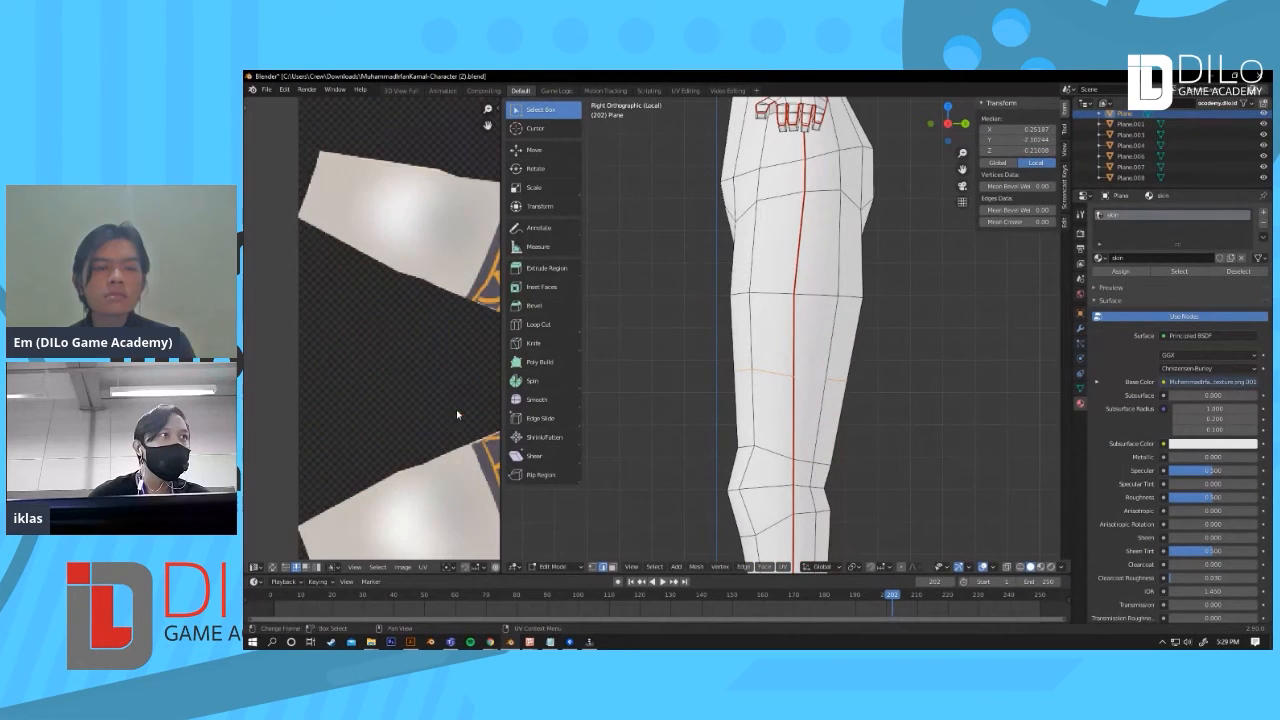
{"action": "middle_click_drag", "start_coordinate": [456, 414], "coordinate": [450, 340]}
{"action": "scroll", "coordinate": [450, 340], "scroll_direction": "up", "scroll_amount": 3}
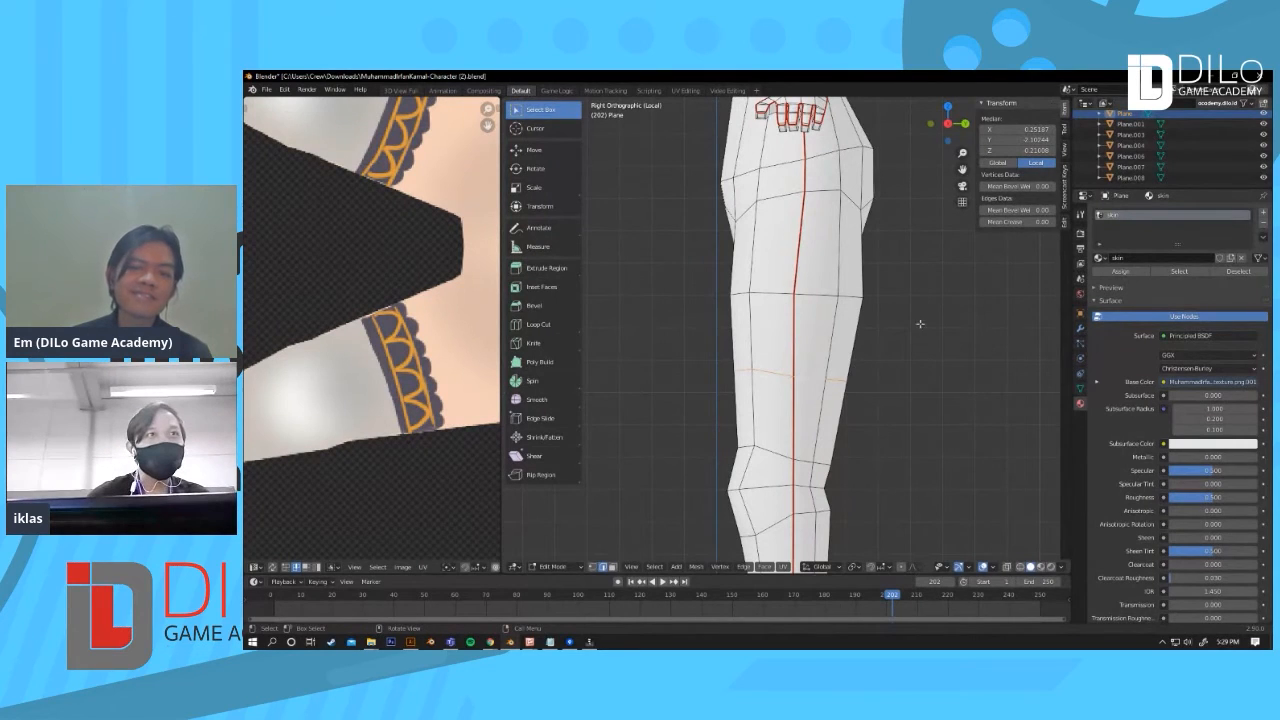
{"action": "key", "text": "s"}
{"action": "key", "text": "z"}
{"action": "left_click", "coordinate": [830, 352]}
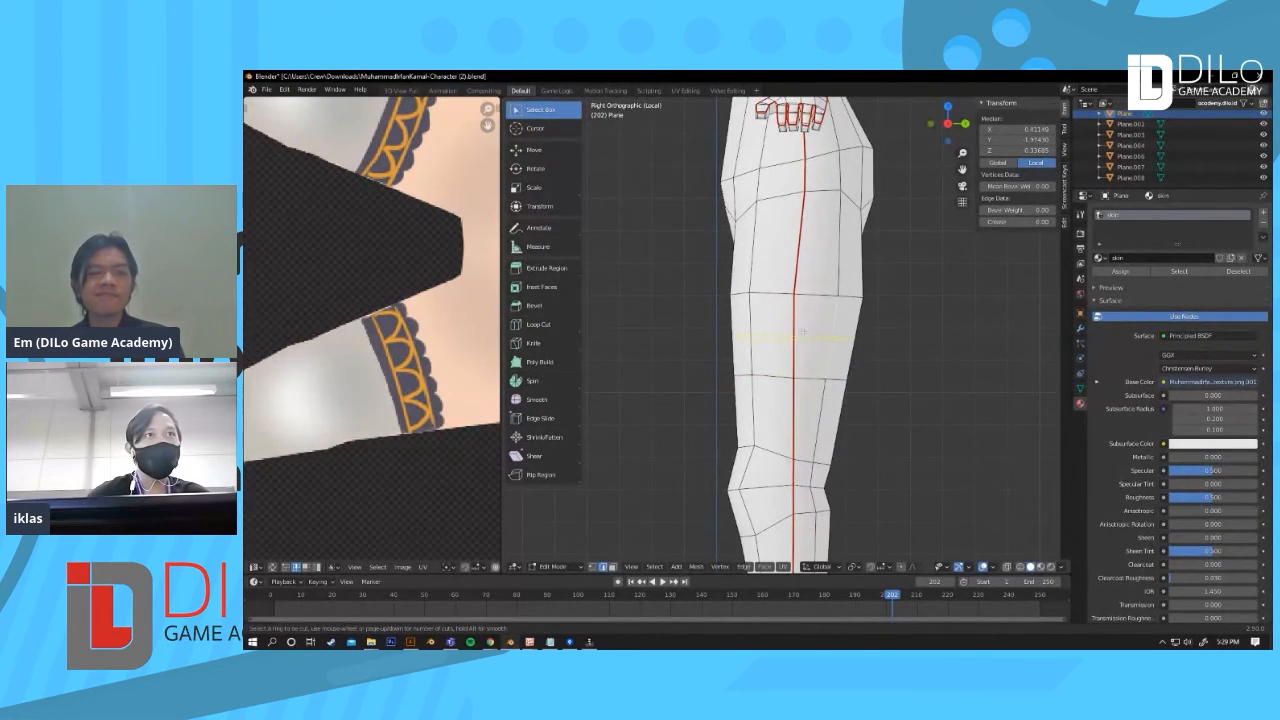
Step: Edge-slide the new loop up along the thigh
{"action": "key", "text": "g"}
{"action": "key", "text": "g"}
{"action": "left_click", "coordinate": [803, 325]}
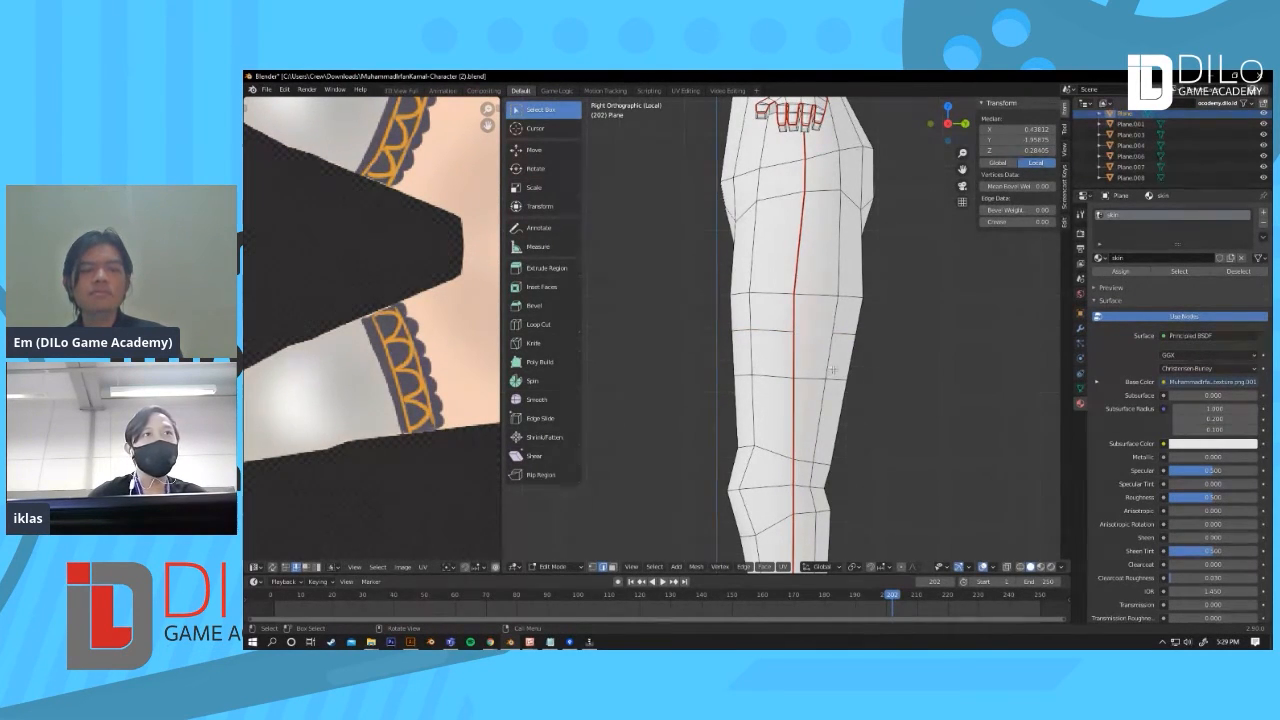
Step: Frame the selection and loop-select an edge ring around the leg
{"action": "middle_click_drag", "start_coordinate": [778, 391], "coordinate": [806, 389]}
{"action": "scroll", "coordinate": [806, 389], "scroll_direction": "down", "scroll_amount": 6}
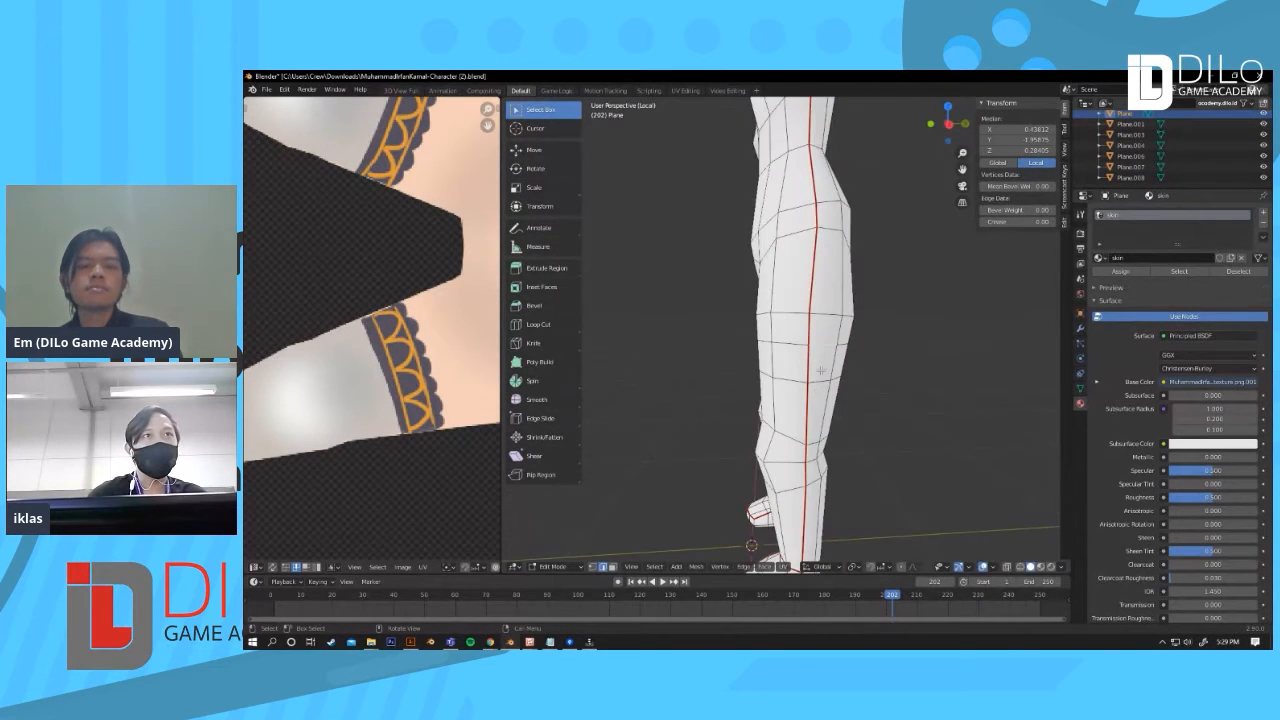
{"action": "key", "text": "KP_Decimal"}
{"action": "scroll", "coordinate": [768, 376], "scroll_direction": "down", "scroll_amount": 4}
{"action": "middle_click_drag", "start_coordinate": [768, 376], "coordinate": [790, 380]}
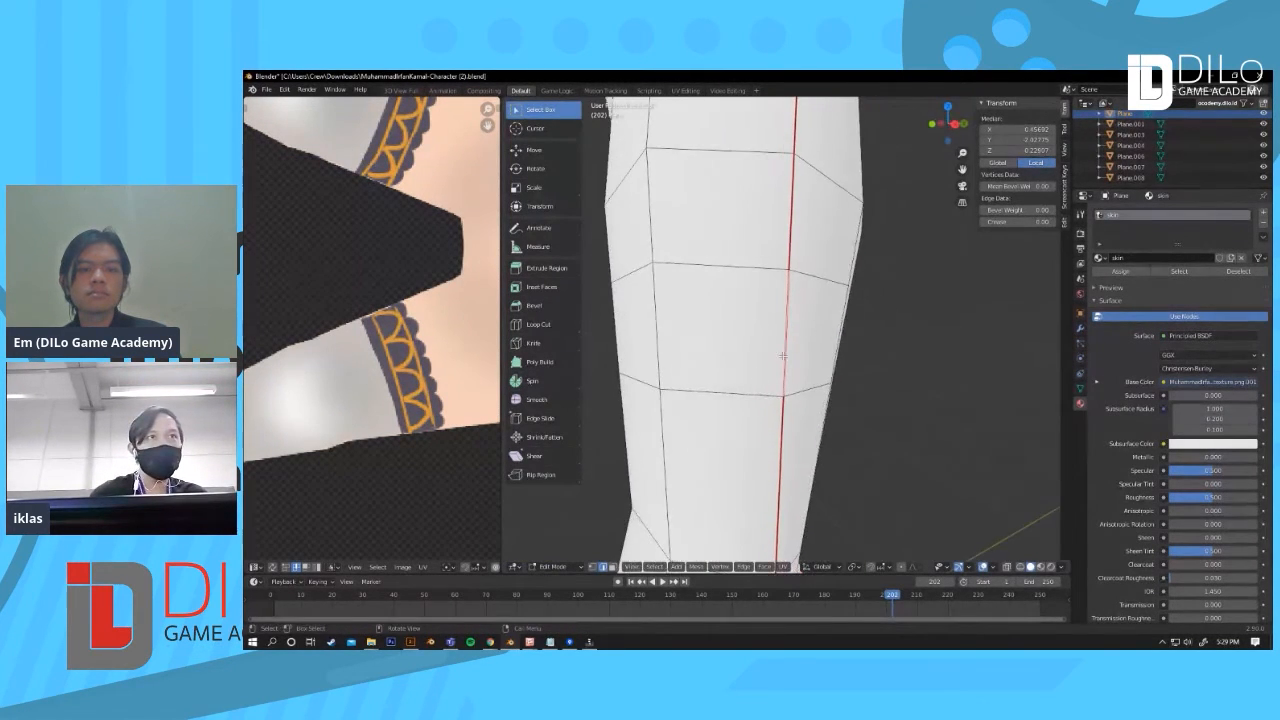
{"action": "left_click", "coordinate": [706, 389], "text": "alt"}
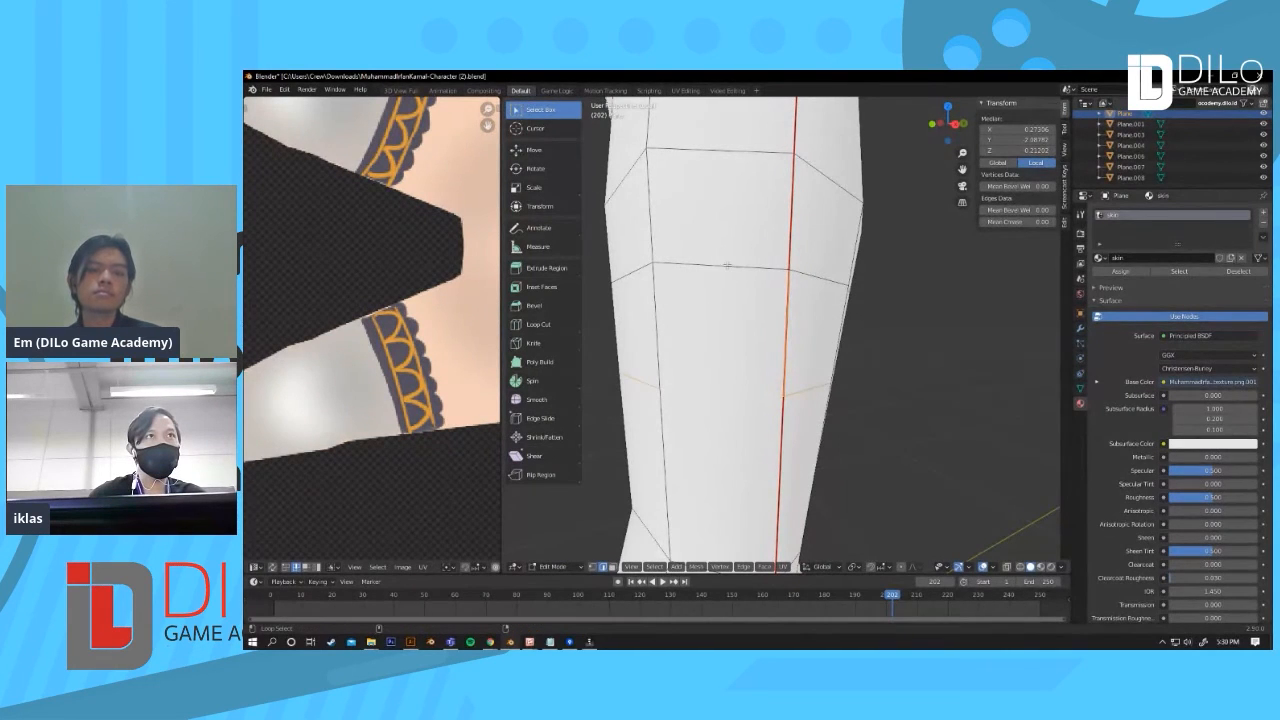